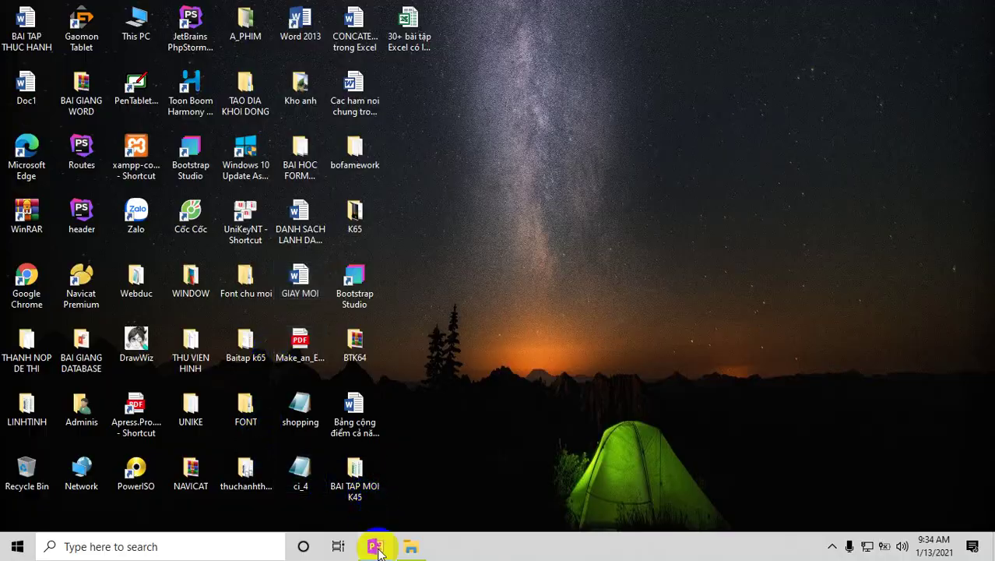
Step: Delete the title and subtitle placeholders to leave the slide empty
click(375, 546)
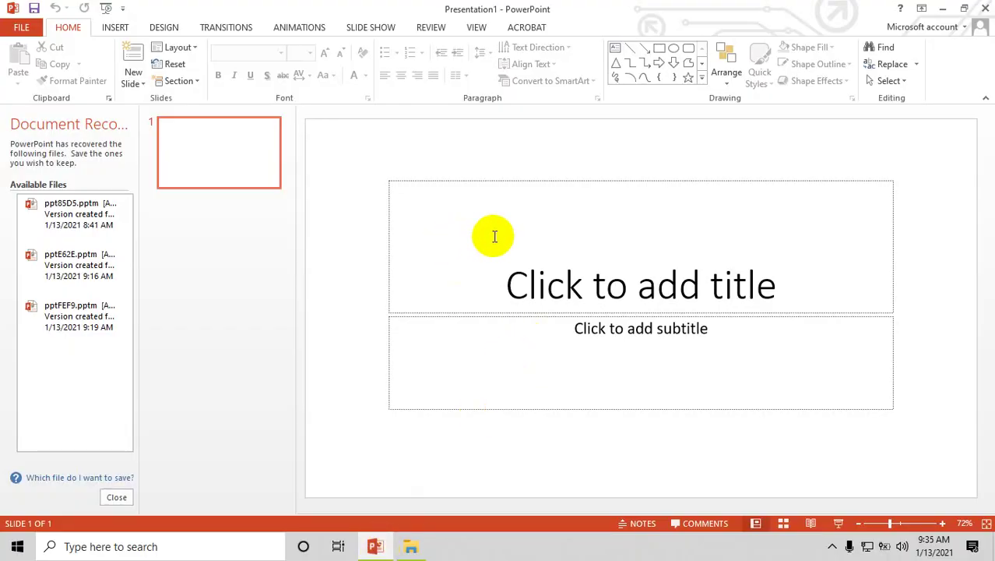
click(485, 181)
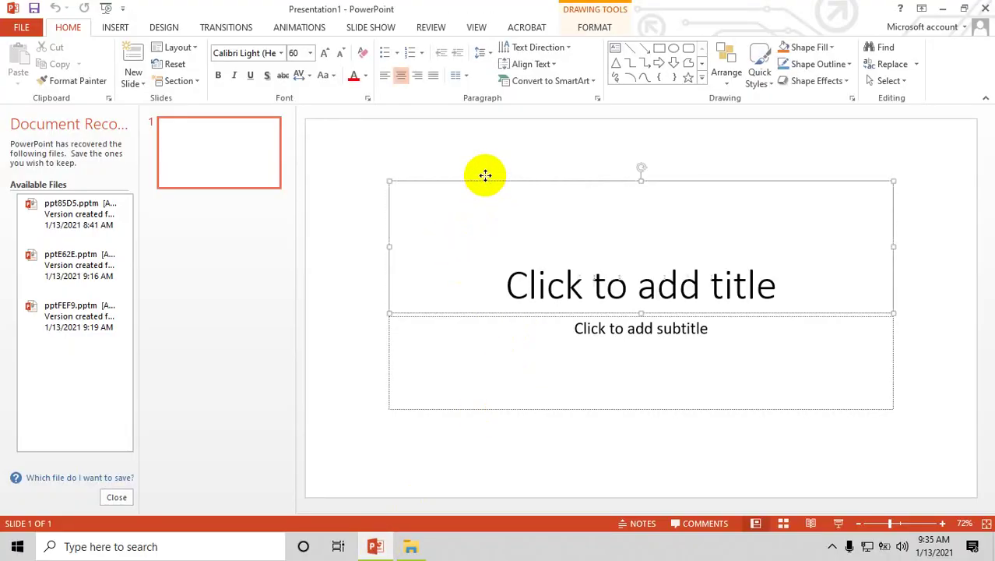
key(Delete)
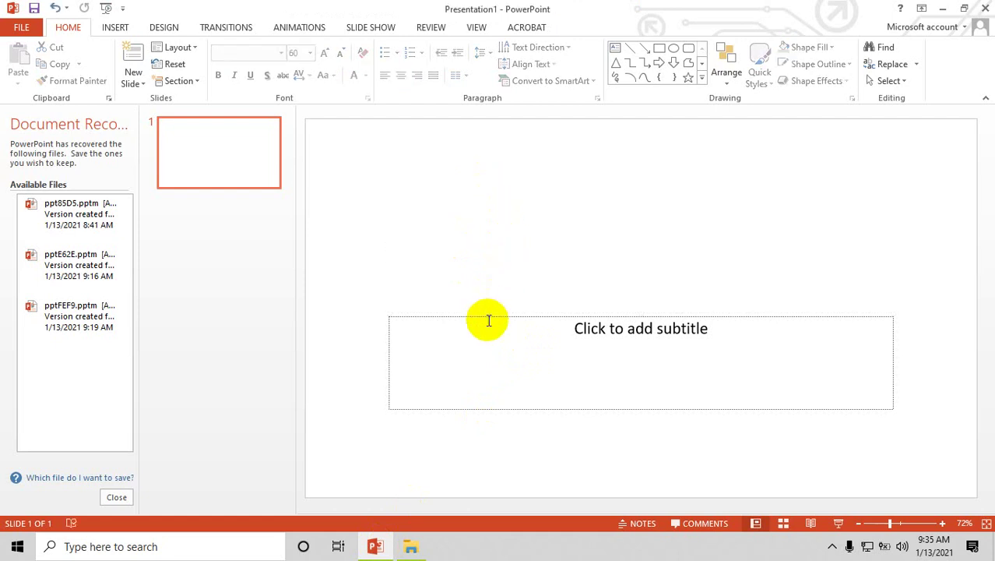
click(489, 314)
key(Delete)
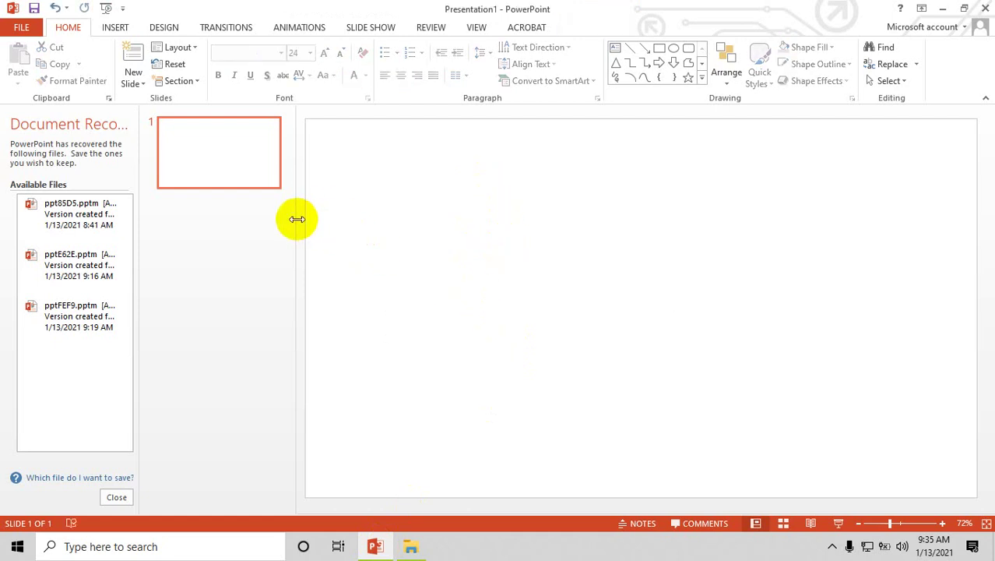
Step: Narrow the slide thumbnail pane and close the Document Recovery pane
drag(296, 216, 184, 245)
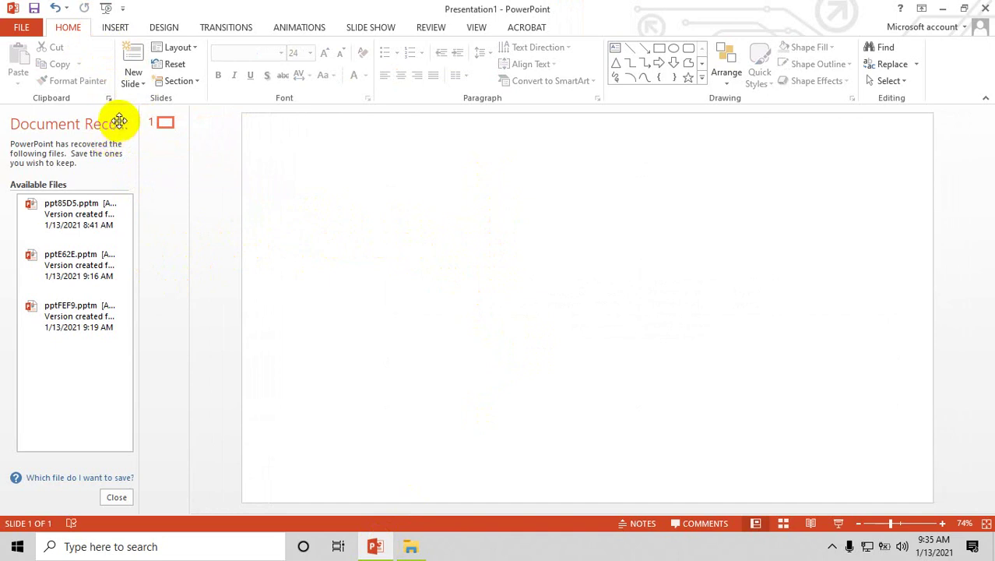
click(116, 497)
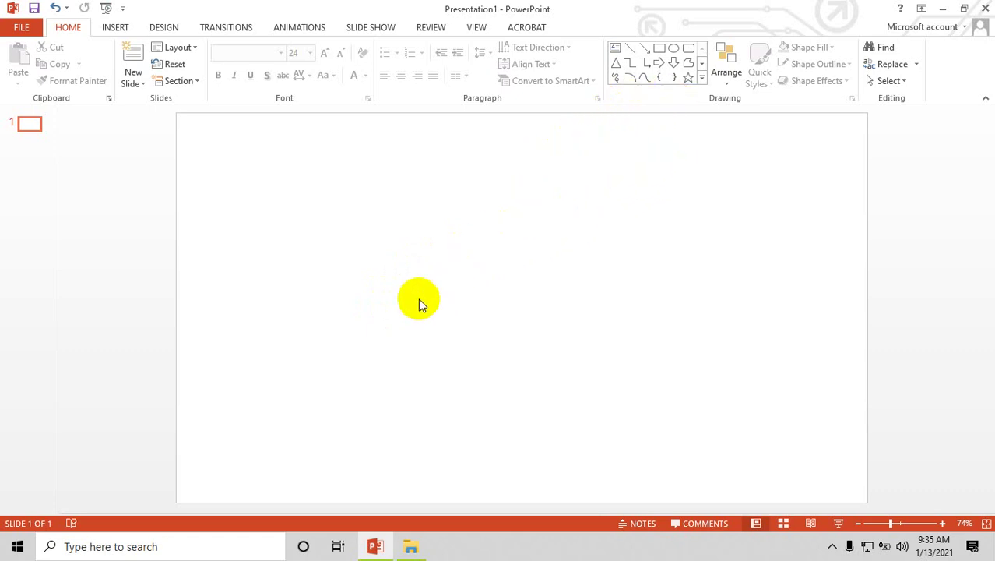
click(113, 30)
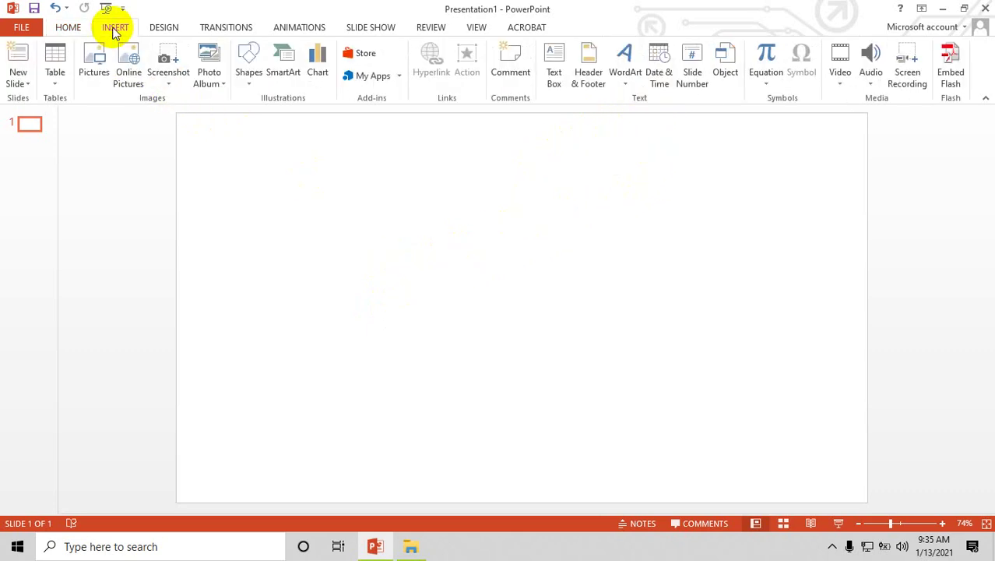
Step: Draw a blue right-pointing block arrow near the slide centre
click(254, 81)
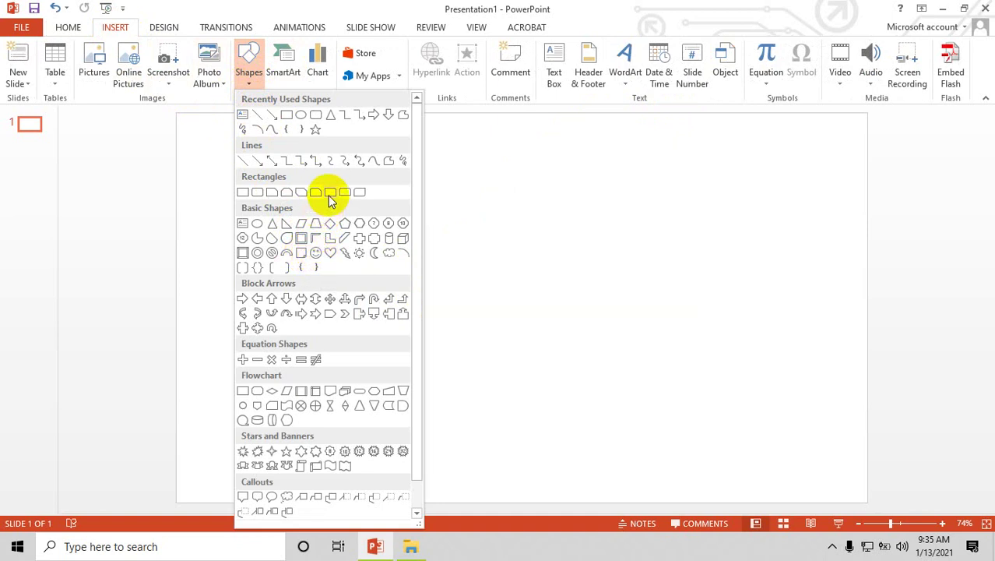
click(376, 117)
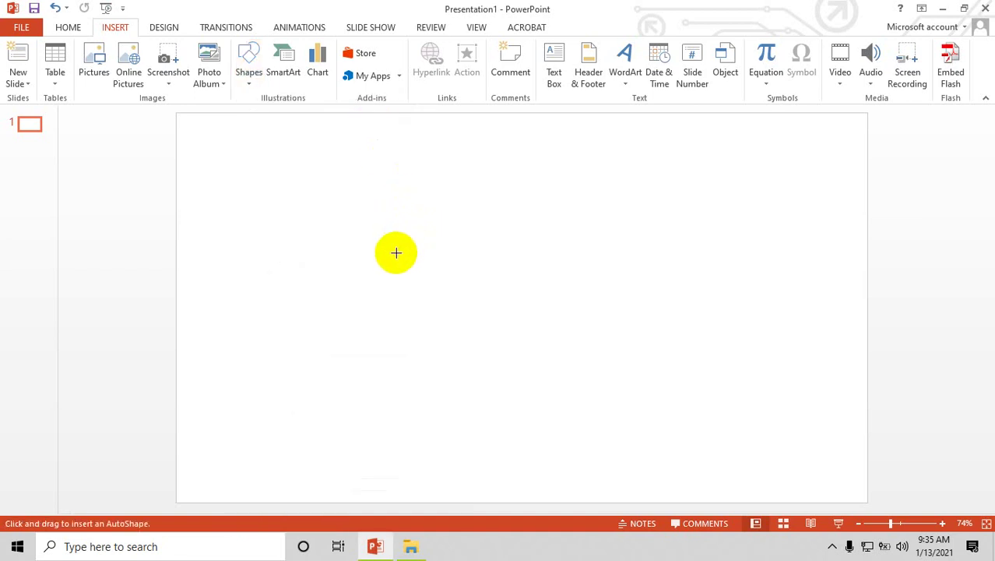
drag(404, 275, 627, 318)
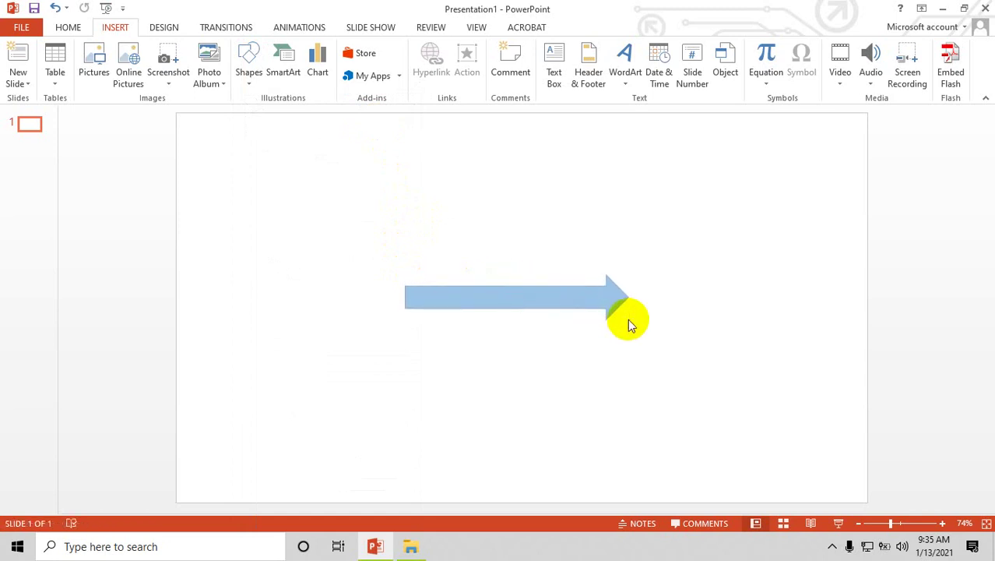
drag(627, 319, 629, 319)
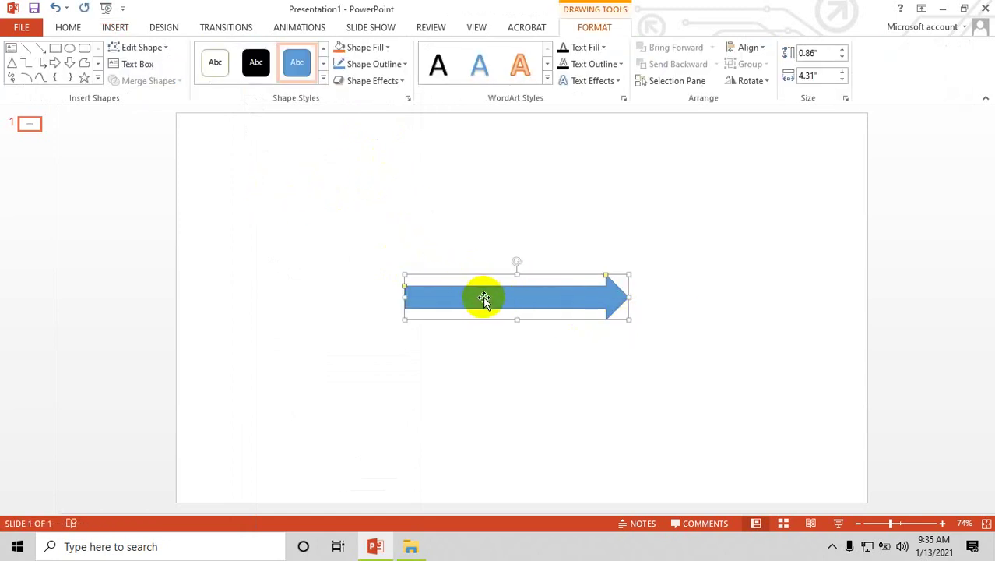
drag(483, 298, 492, 307)
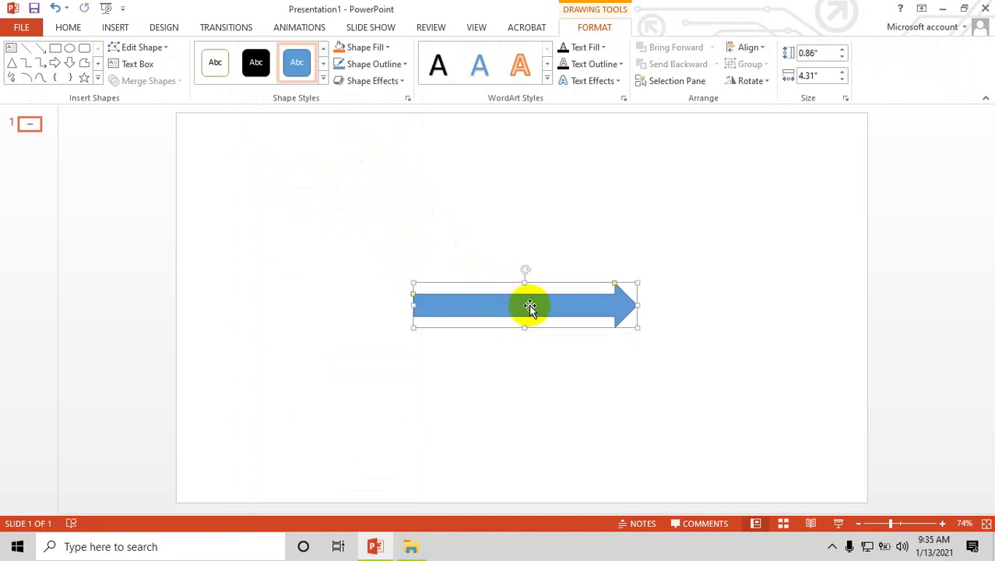
Step: Copy the arrow, flip the copy to point left, and join it to the original's left end
ctrl+drag(528, 304, 530, 270)
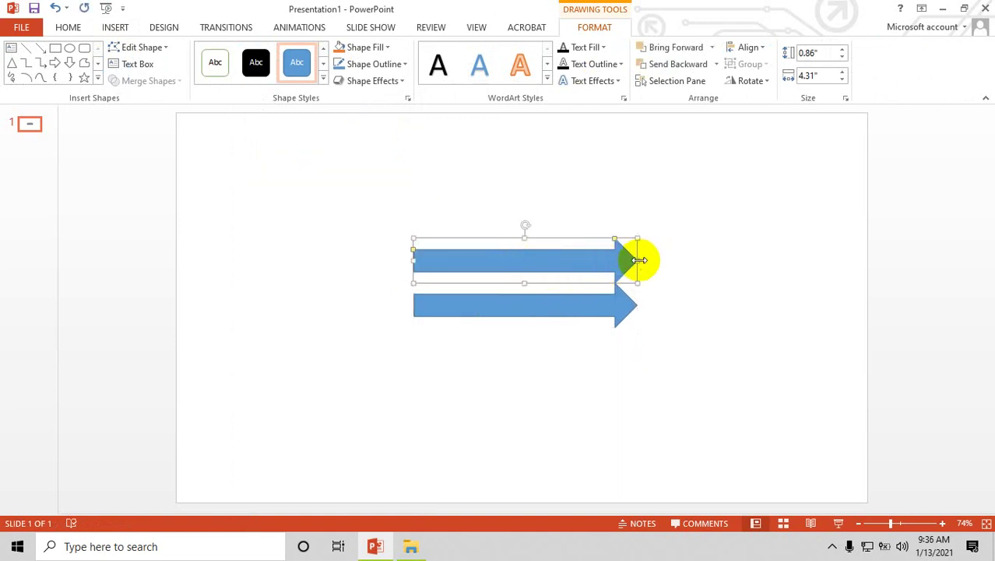
mouse_move(638, 259)
mouse_down()
mouse_move(391, 250)
mouse_move(413, 253)
mouse_up()
drag(482, 262, 280, 303)
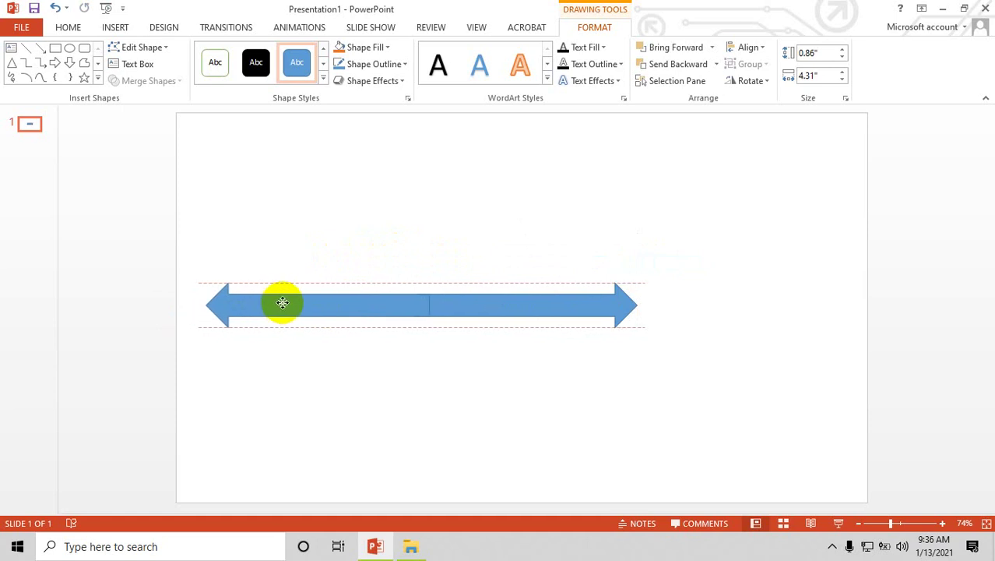
drag(282, 303, 285, 305)
Step: Group both arrow halves into one 8.32-inch double arrow and move it toward the right edge
click(311, 355)
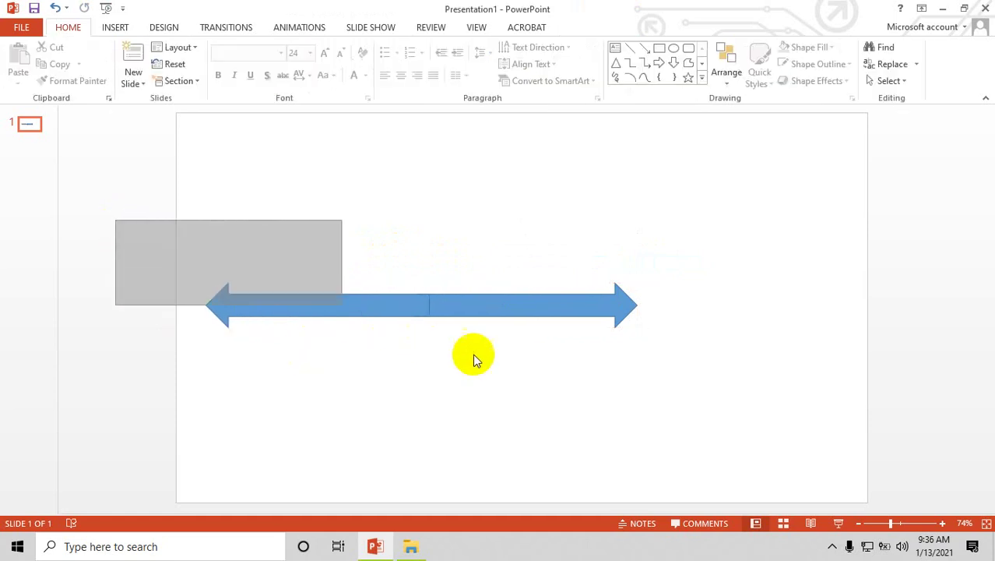
drag(473, 355, 733, 424)
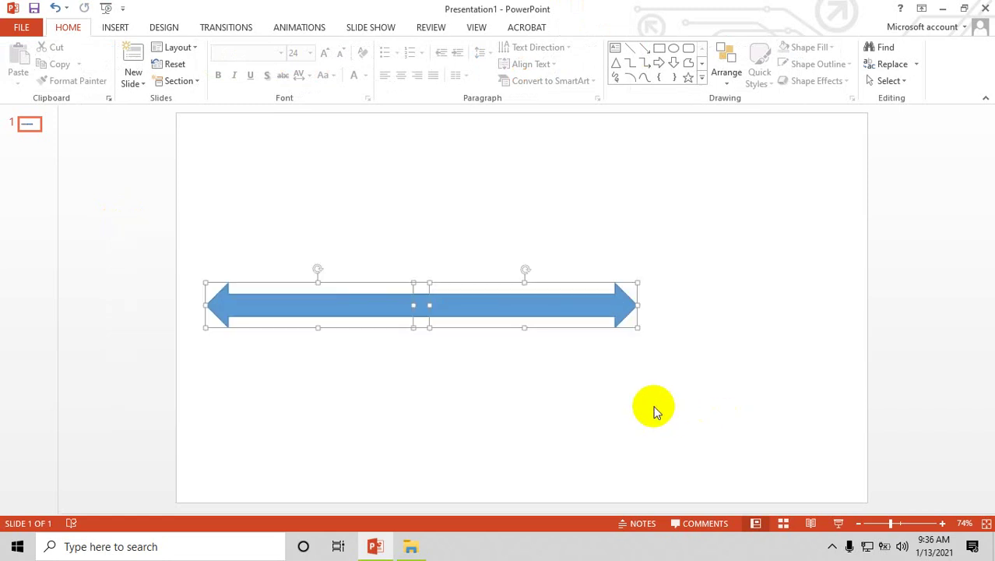
right_click(453, 309)
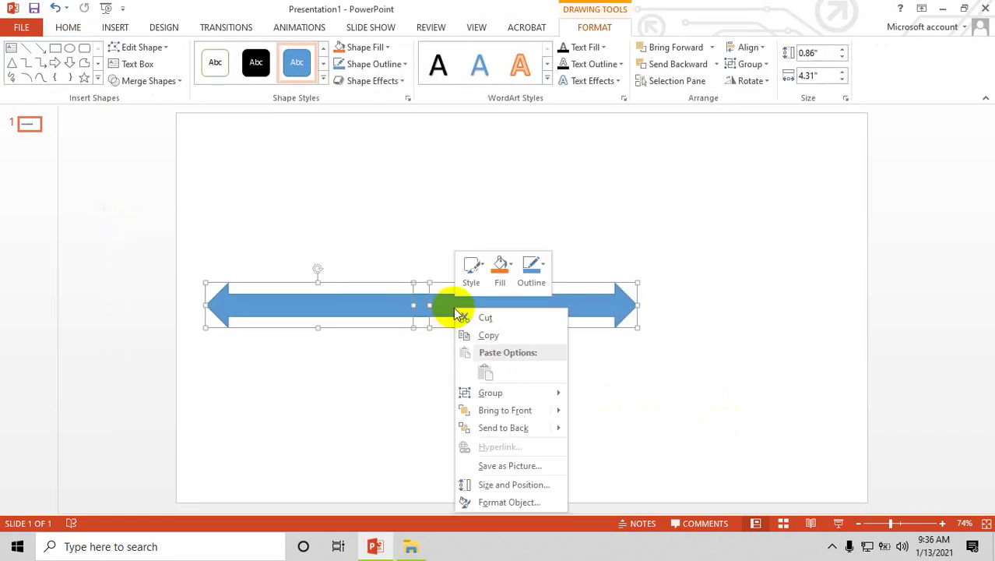
mouse_move(524, 394)
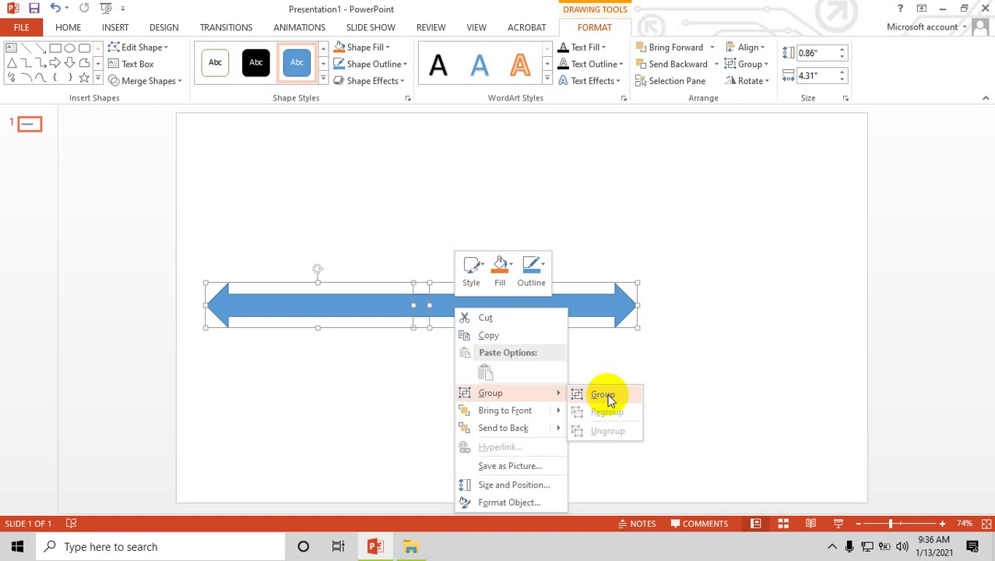
click(604, 395)
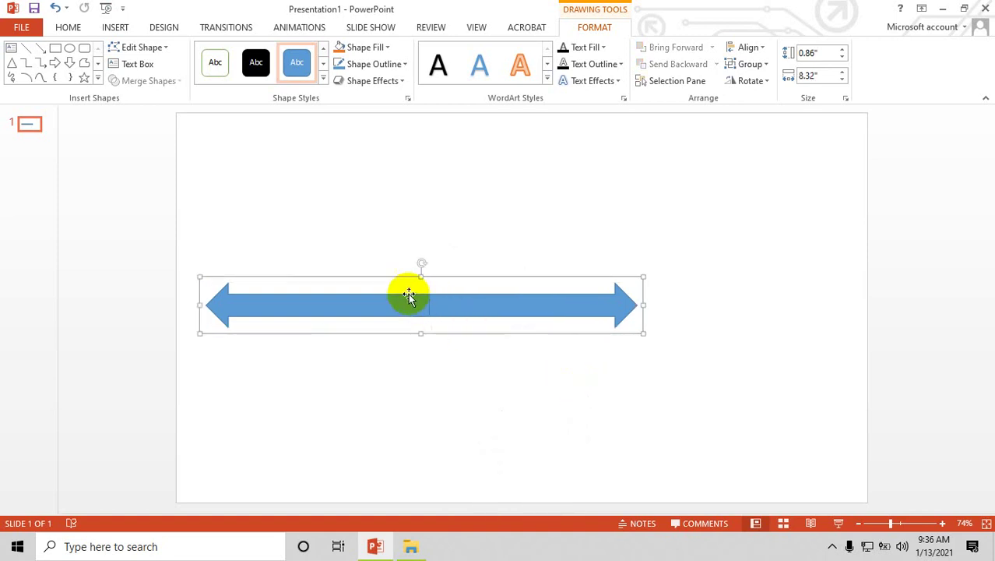
drag(433, 306, 490, 242)
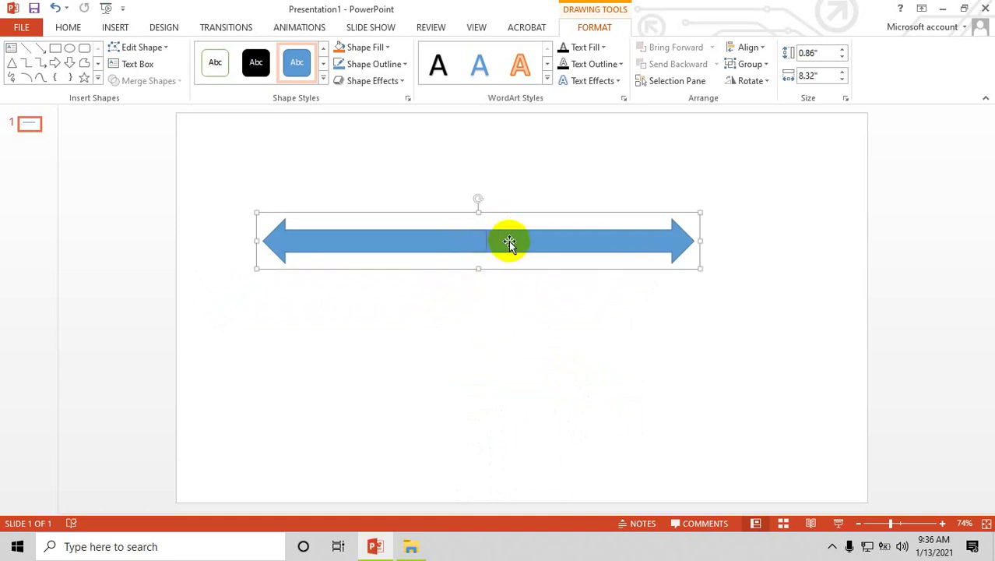
drag(509, 242, 809, 289)
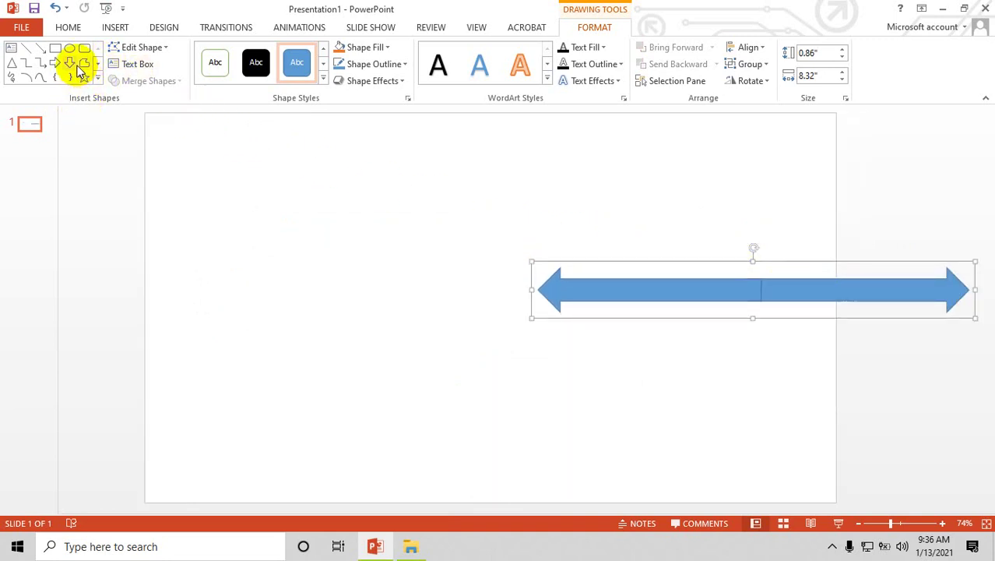
Step: Draw a donut shape on the slide's upper left, then delete it
click(114, 26)
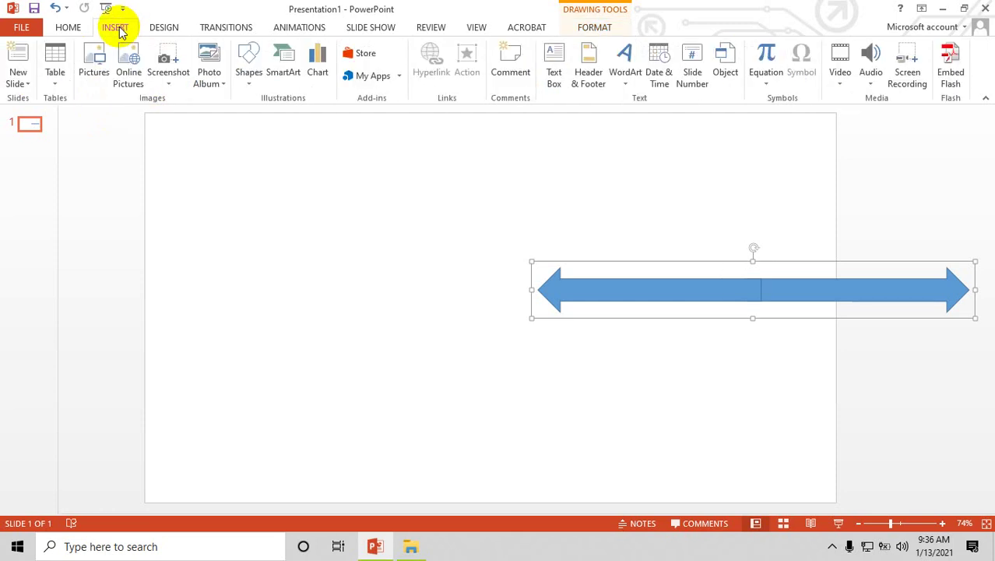
click(249, 66)
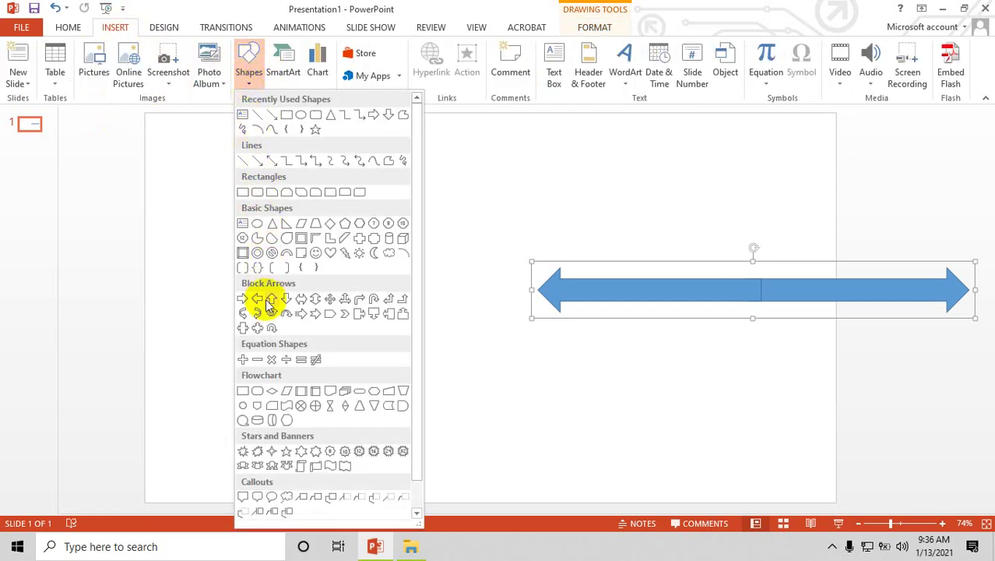
click(258, 252)
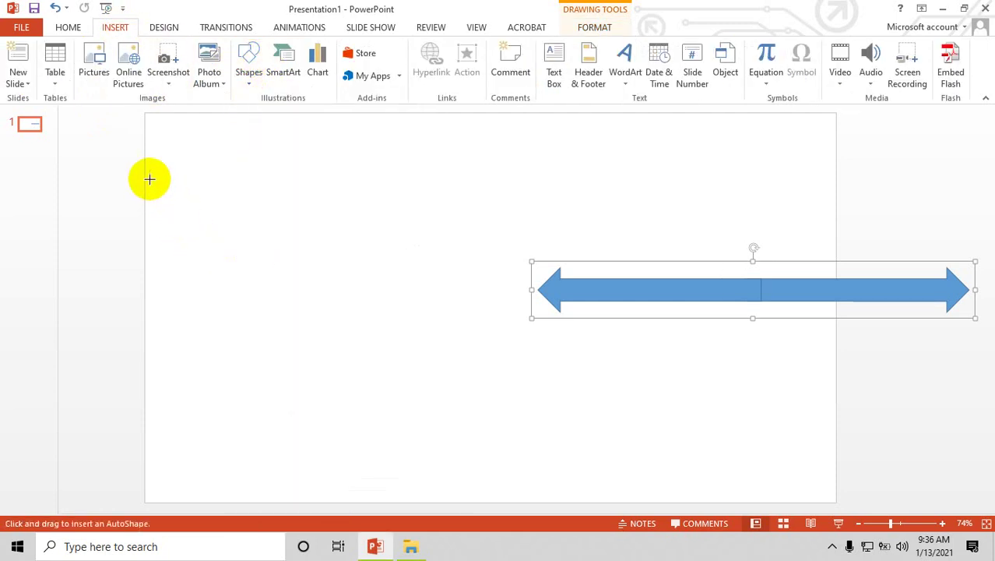
mouse_move(145, 151)
mouse_down()
mouse_move(418, 436)
mouse_move(426, 422)
mouse_up()
key(Delete)
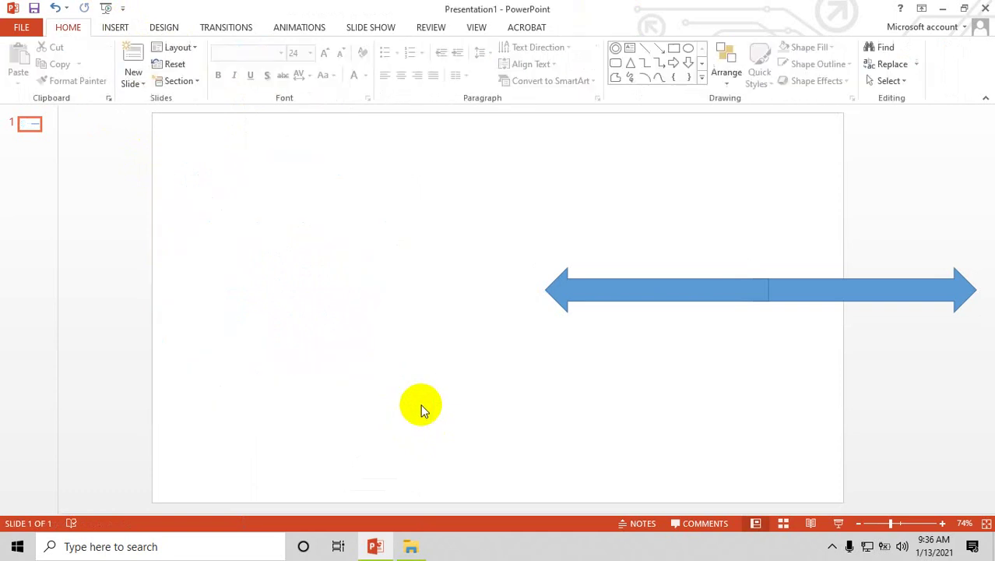
Step: Draw a large 6.13-inch circle on the slide's left side and nudge it up
click(115, 29)
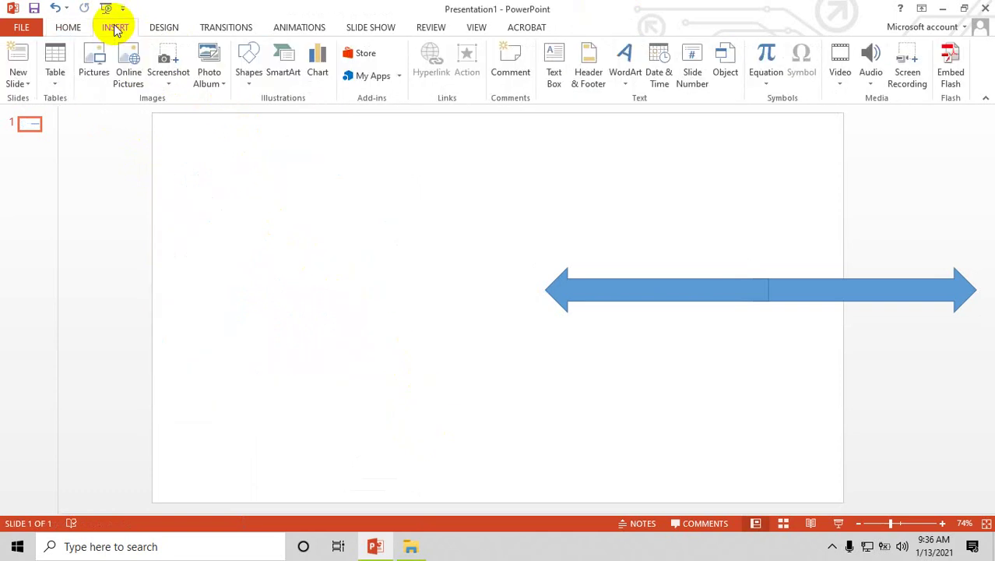
click(248, 64)
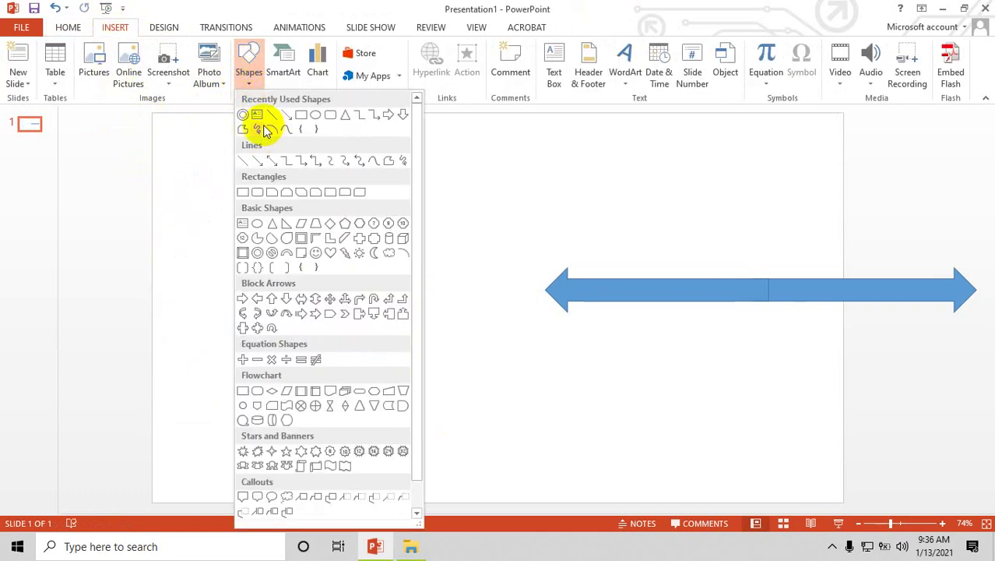
click(313, 116)
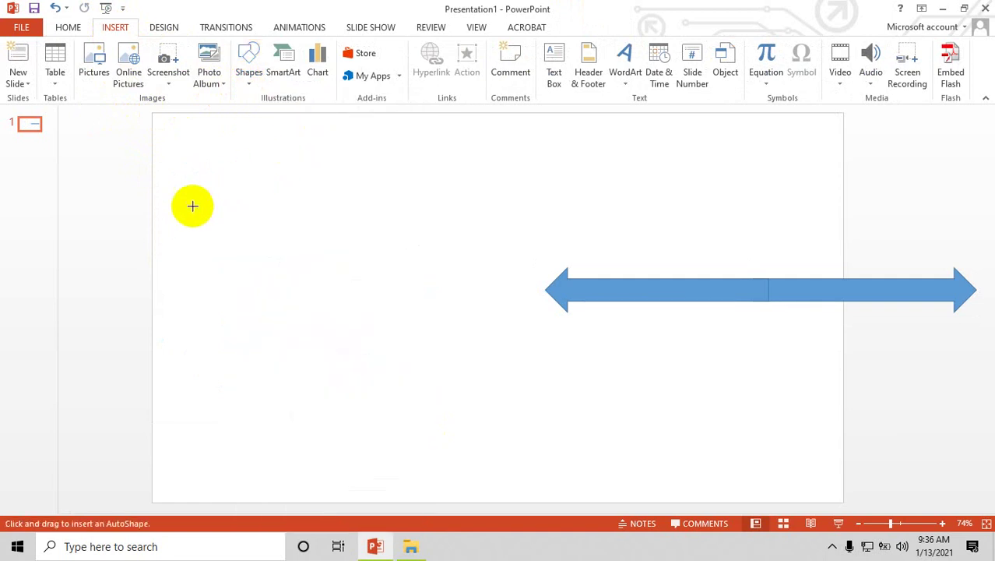
drag(152, 181, 469, 498)
drag(383, 351, 383, 312)
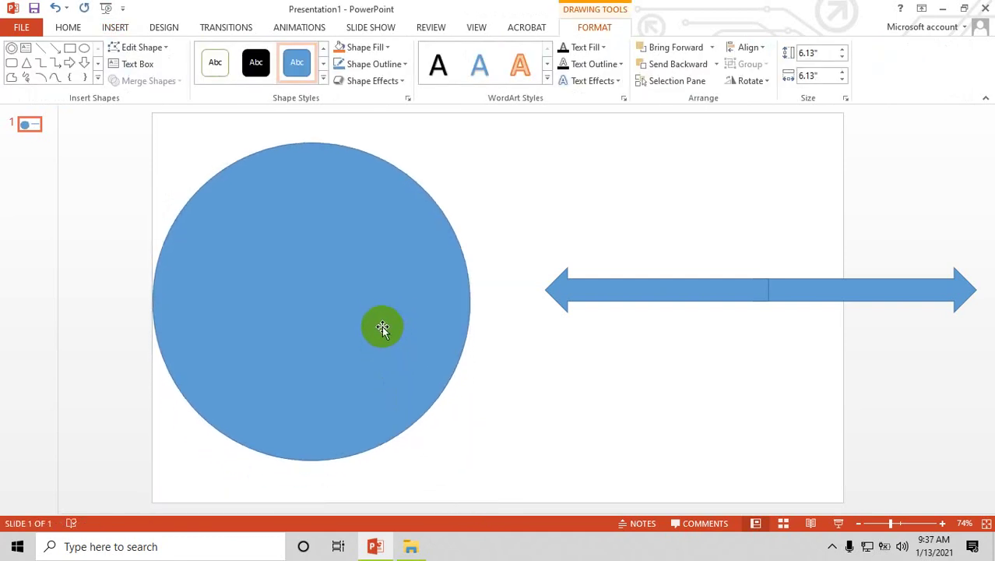
Step: In Format Shape, set the circle's outline width to 9.5 pt
right_click(383, 320)
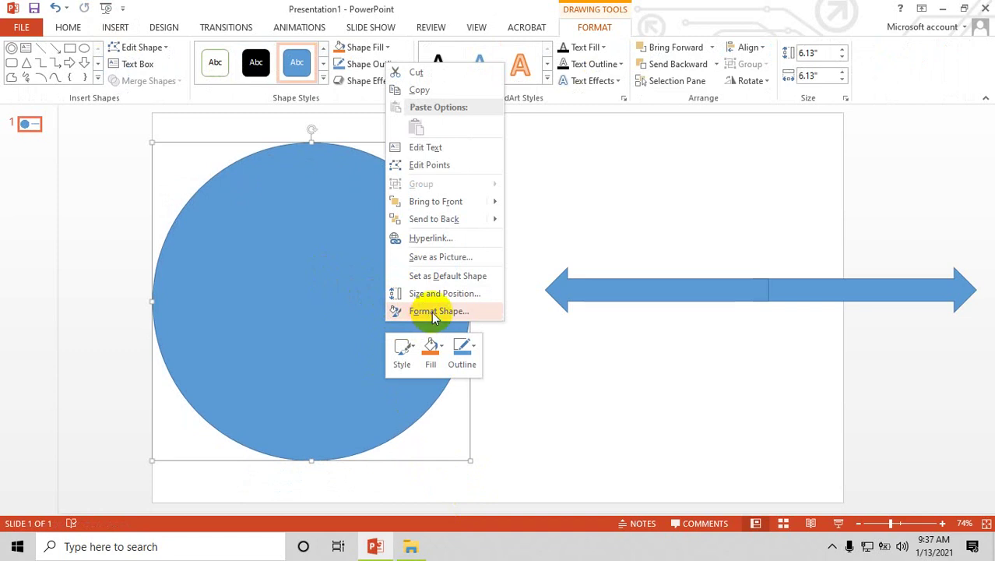
click(434, 311)
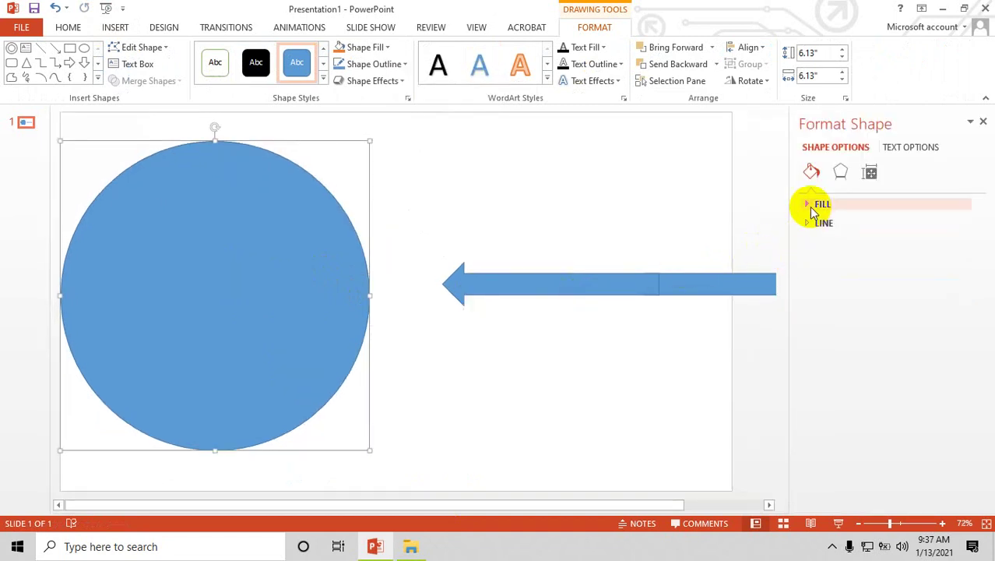
click(808, 226)
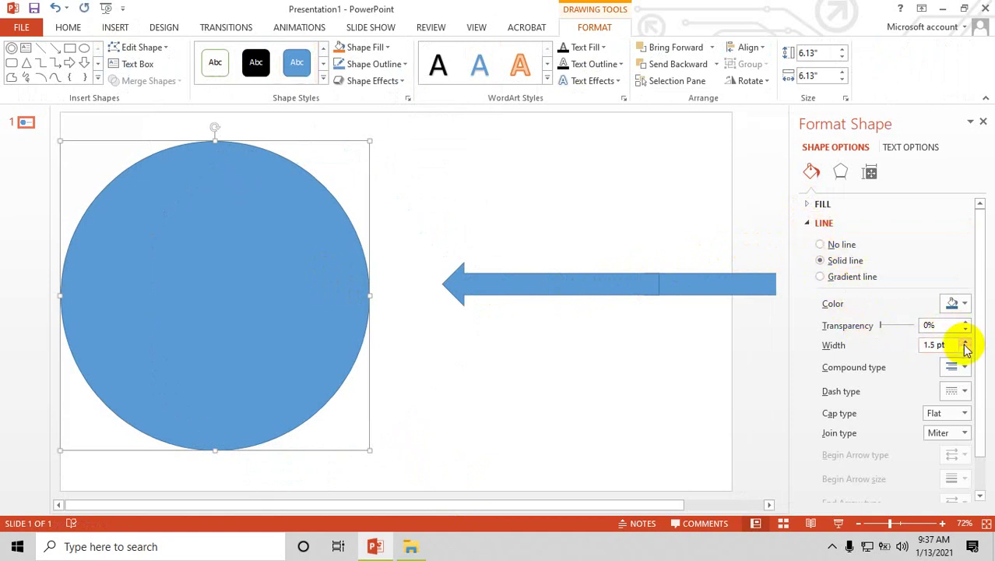
click(965, 303)
click(939, 354)
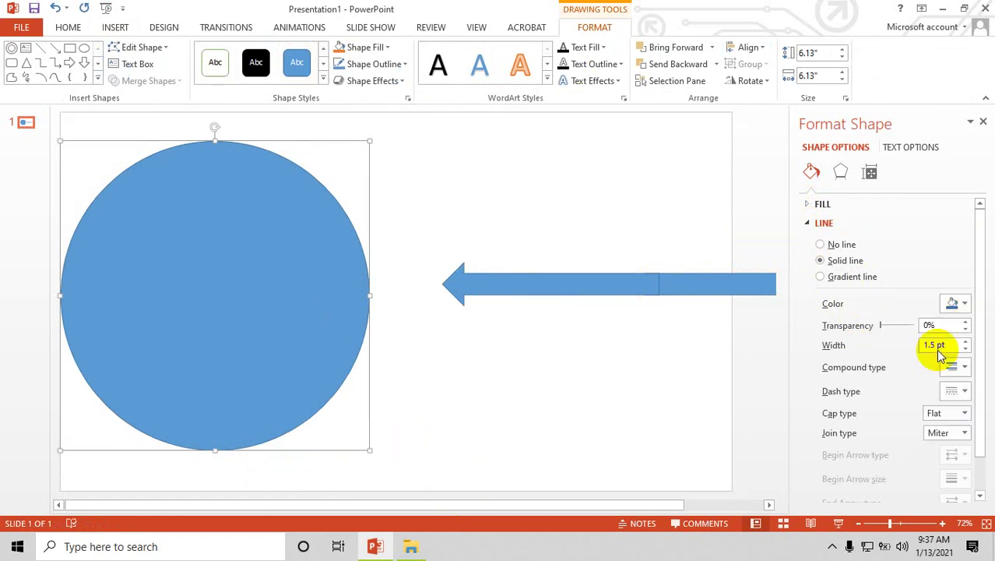
click(965, 340)
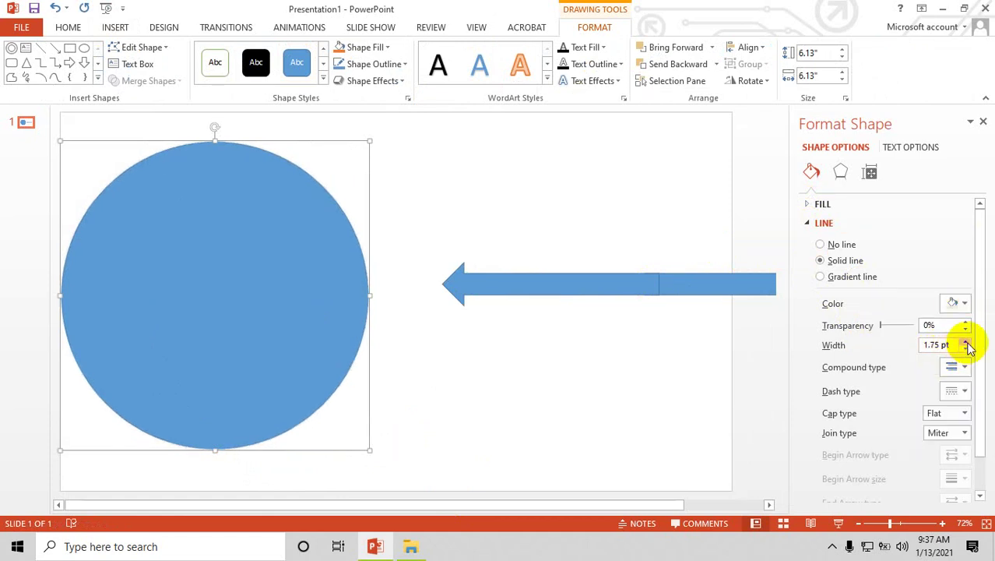
drag(966, 343, 966, 343)
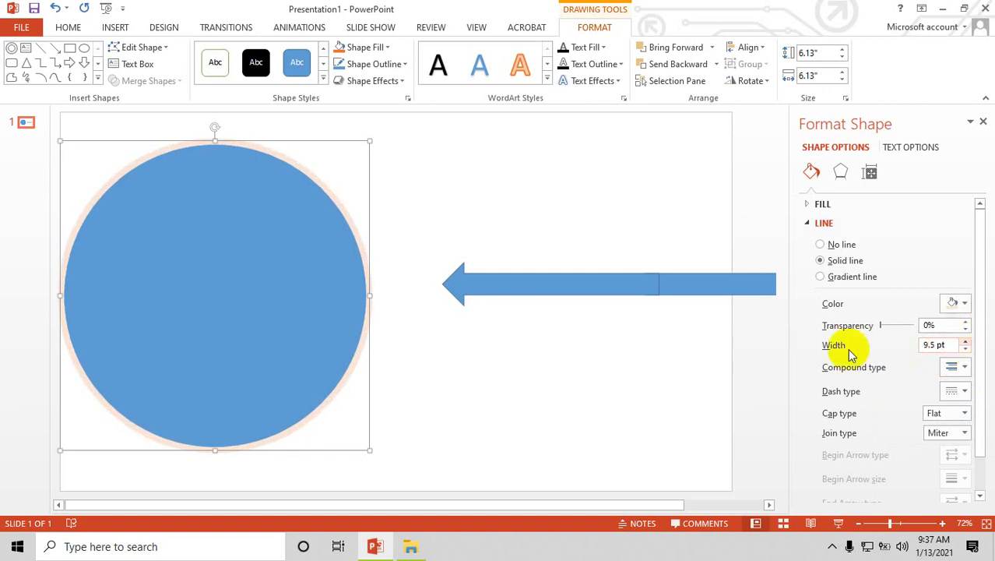
Step: Make the circle's outline red and set its fill to No fill
click(959, 302)
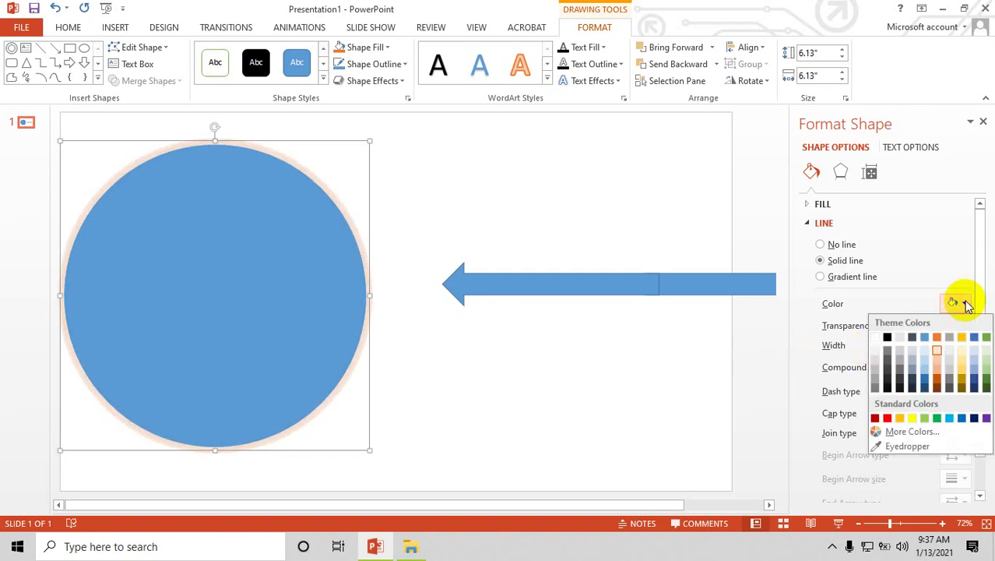
click(875, 418)
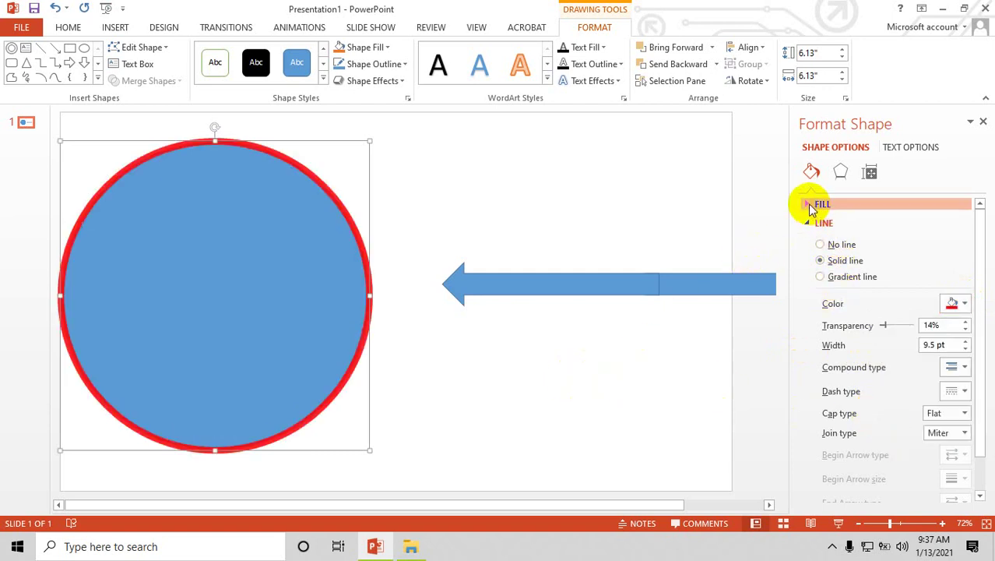
click(811, 205)
click(820, 225)
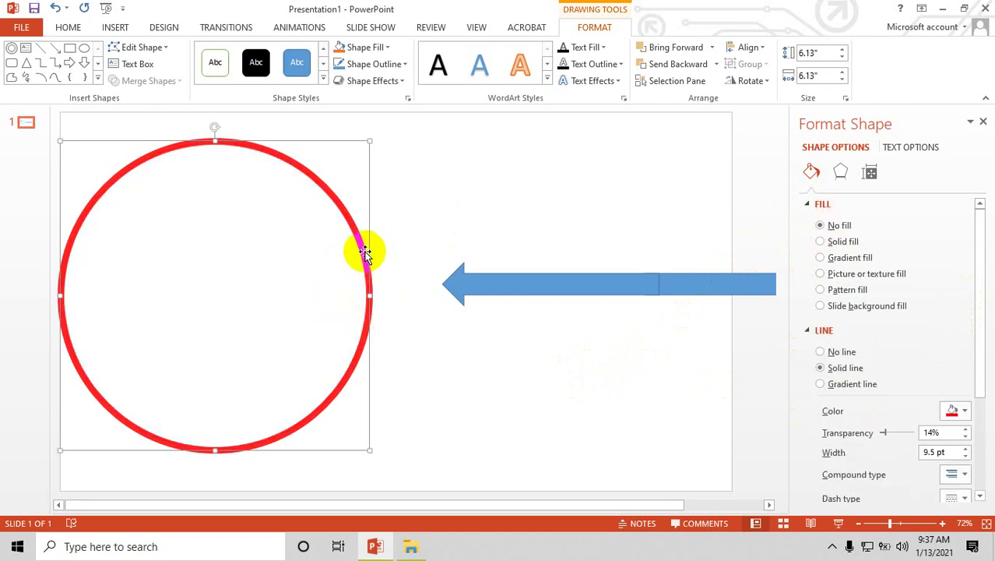
Step: Move the ring left, place the arrow on it, and shorten the arrow to 5.69 inches edge to edge
mouse_move(365, 253)
mouse_down()
mouse_move(268, 269)
mouse_move(417, 255)
mouse_up()
drag(681, 286, 480, 287)
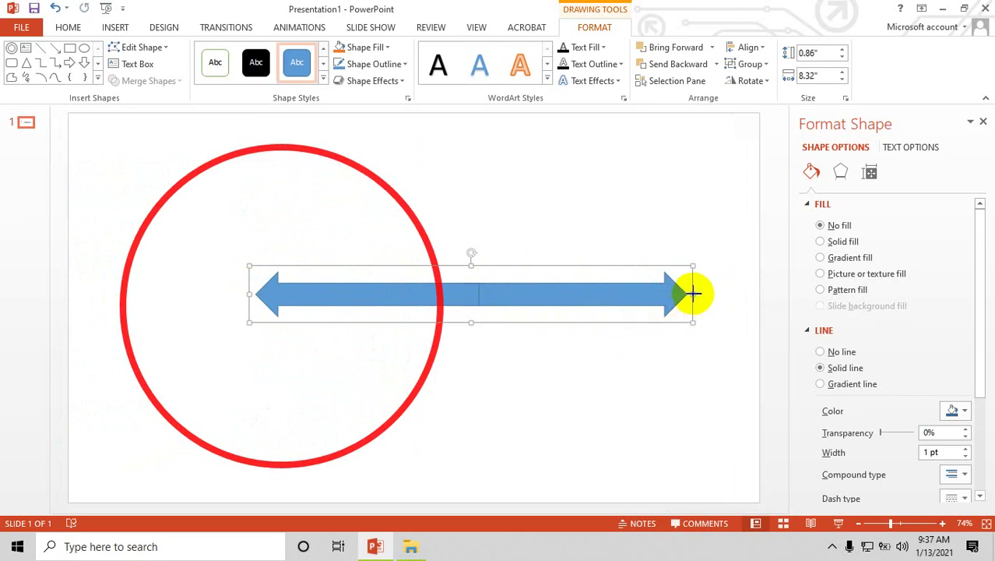
drag(693, 293, 545, 293)
drag(413, 296, 293, 306)
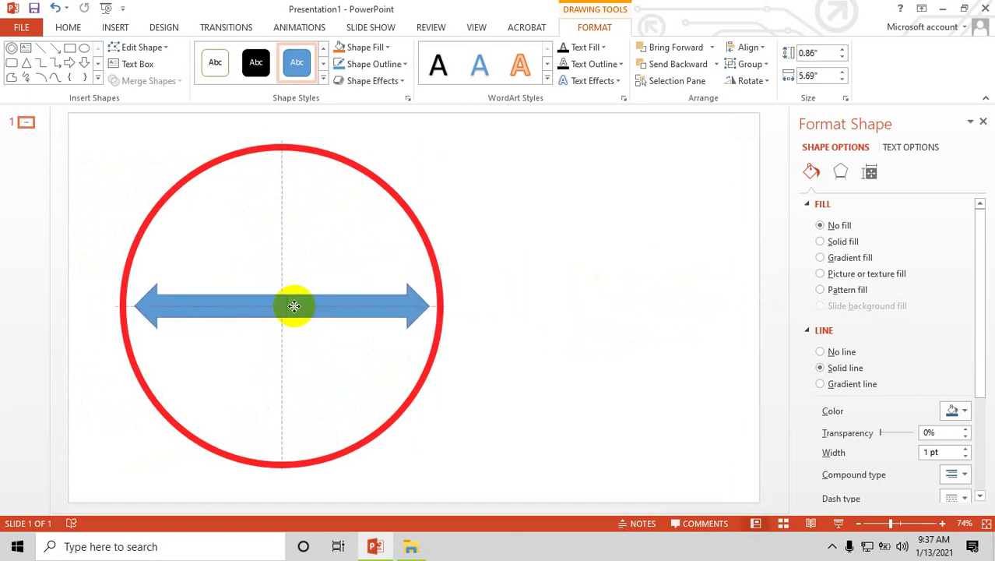
drag(293, 306, 282, 306)
click(488, 261)
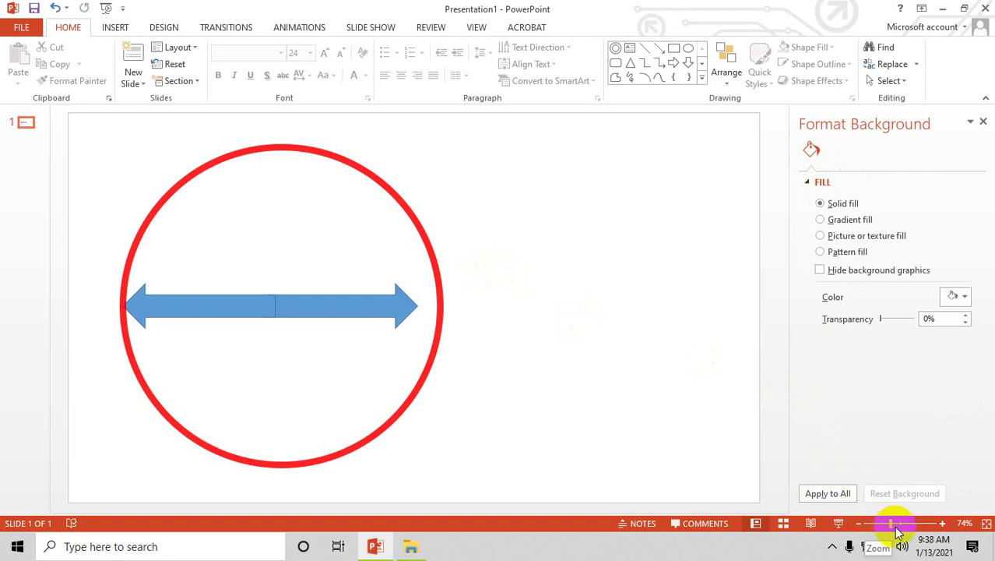
Step: Zoom out to 38% and move the red ring left onto the slide's left edge
drag(892, 524, 860, 524)
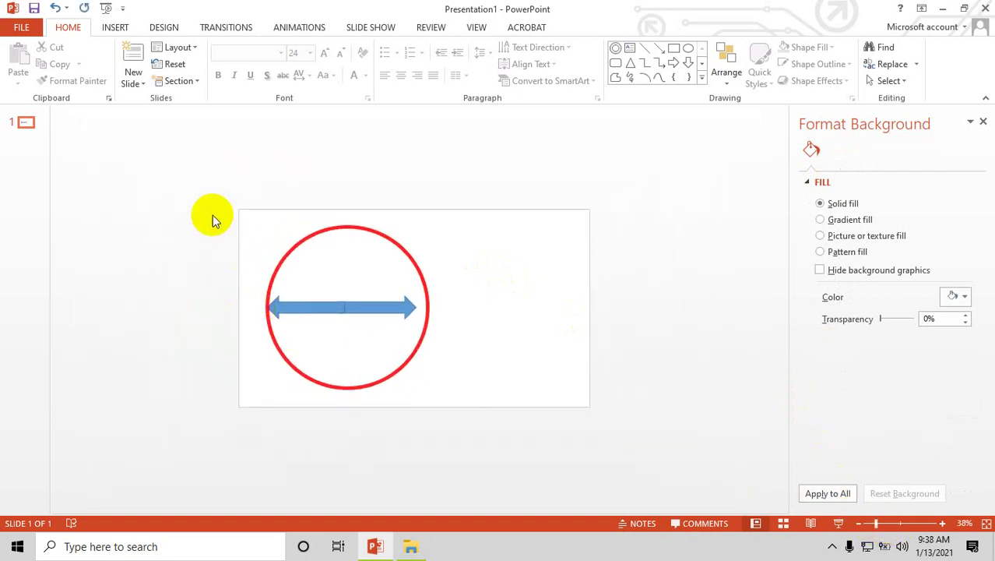
click(336, 234)
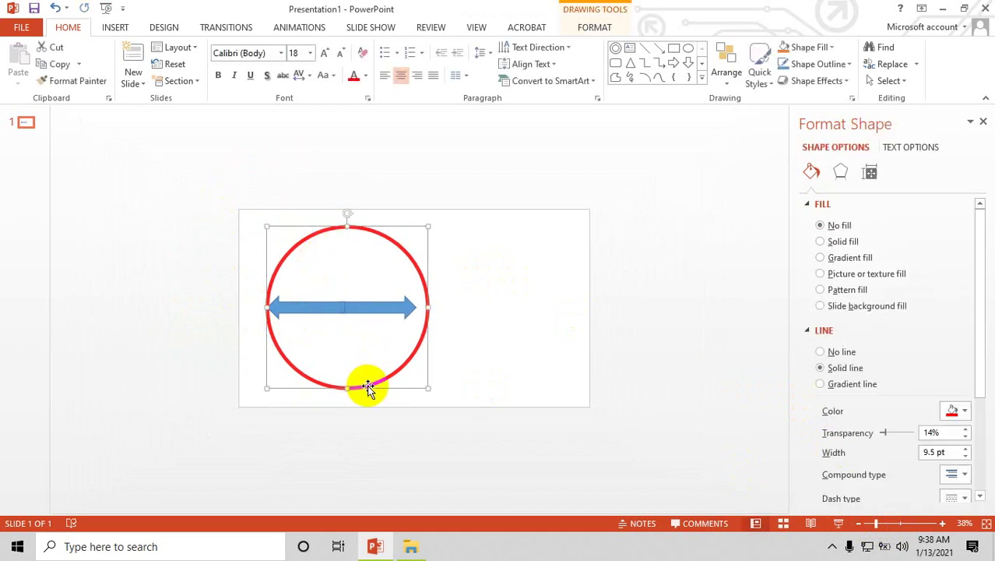
drag(366, 385, 261, 391)
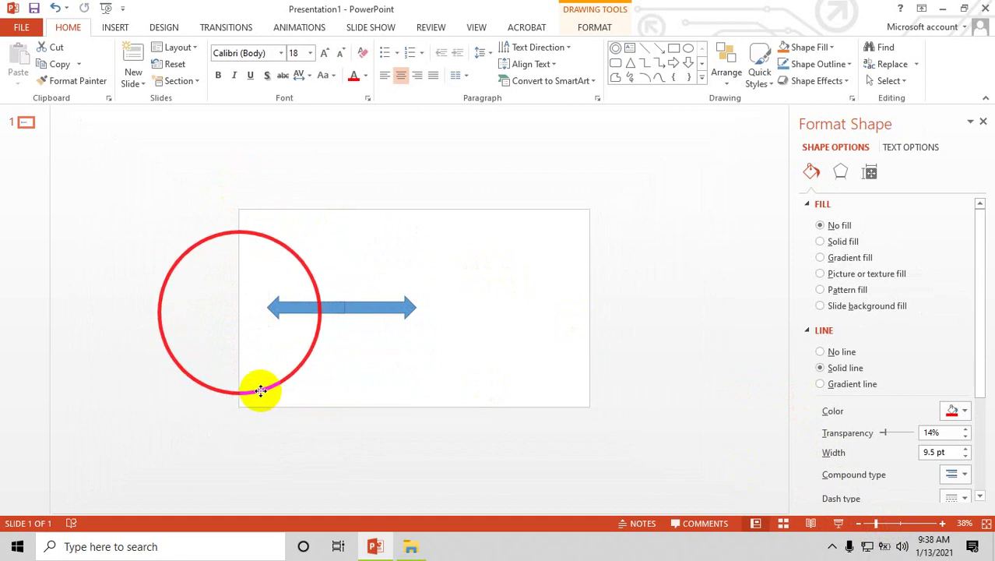
drag(261, 391, 266, 384)
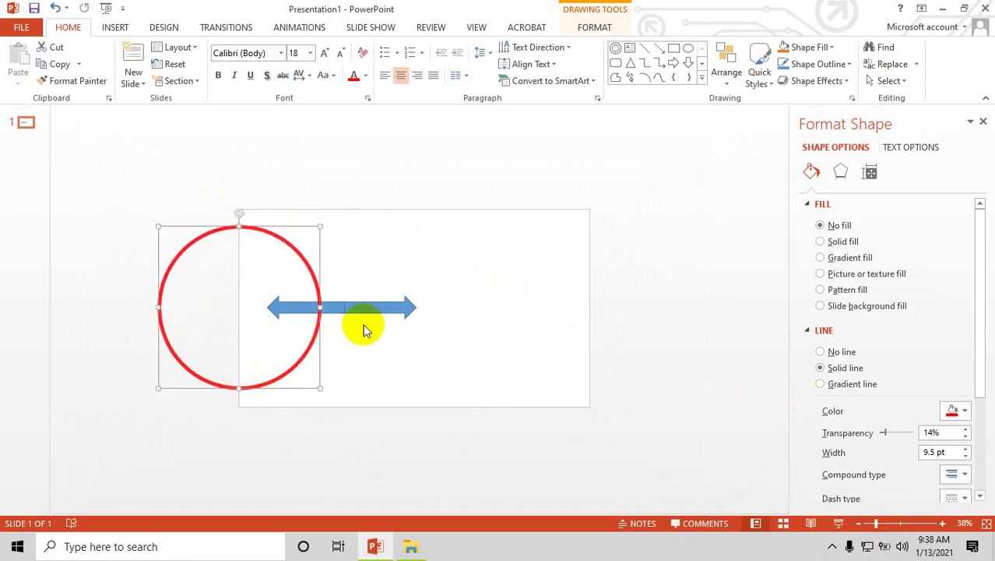
Step: Move the double arrow back so it sits centred across the ring
click(373, 307)
drag(380, 307, 266, 303)
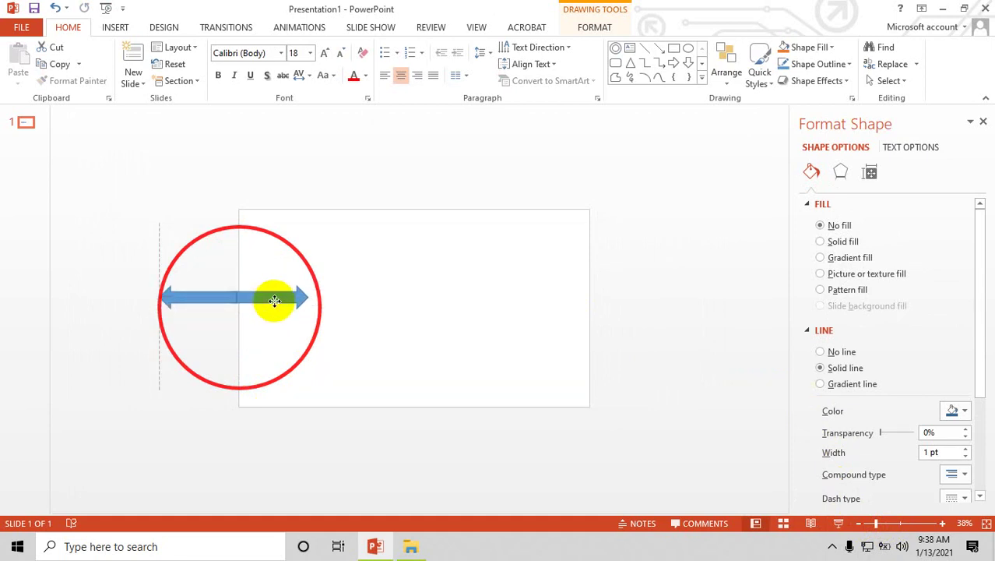
drag(274, 301, 274, 303)
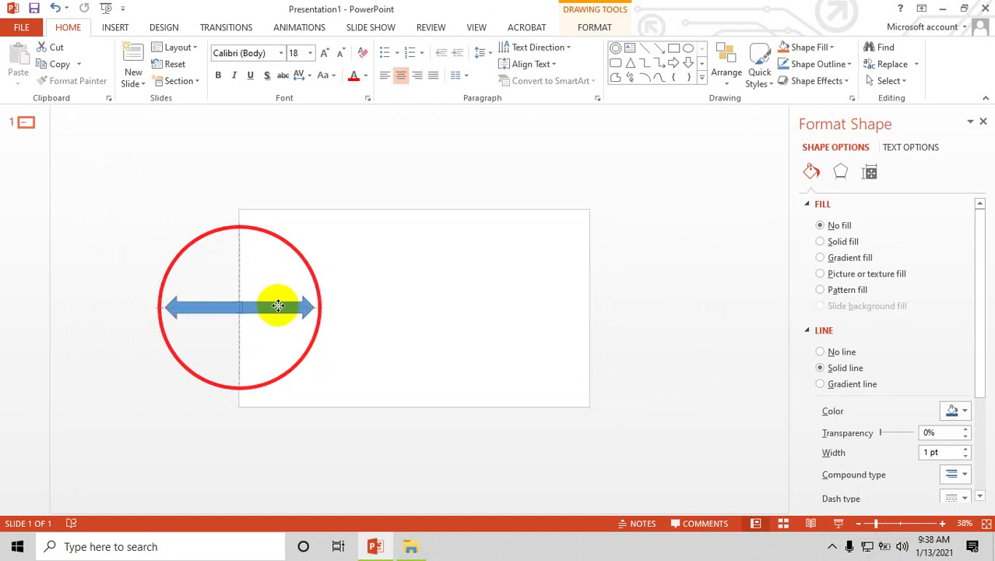
drag(274, 306, 274, 306)
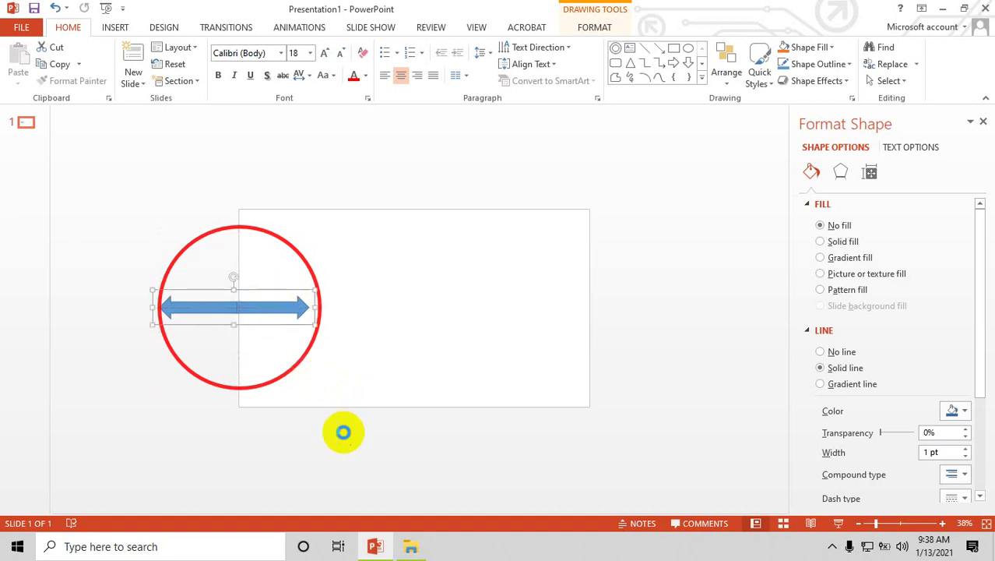
key(F5)
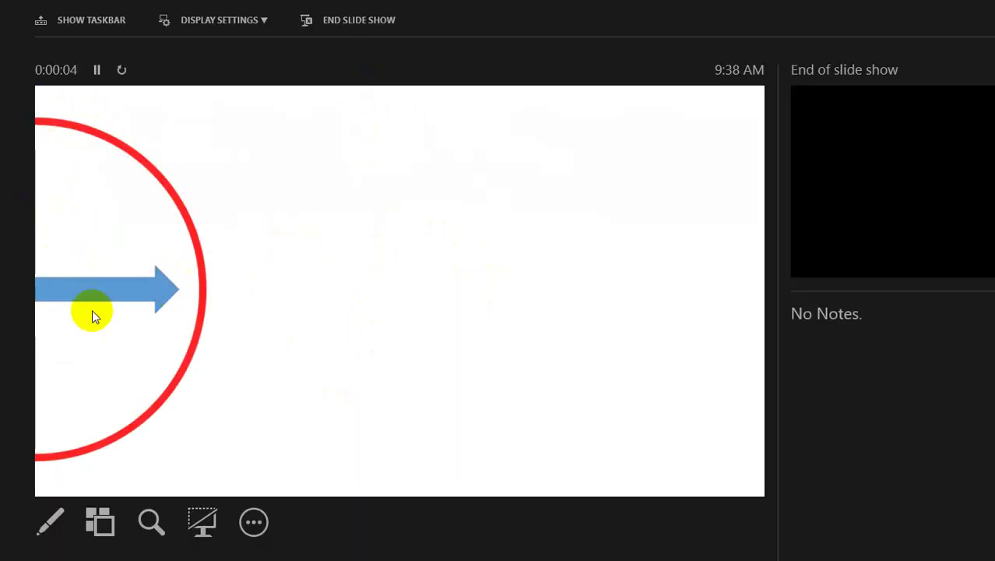
click(137, 300)
key(Escape)
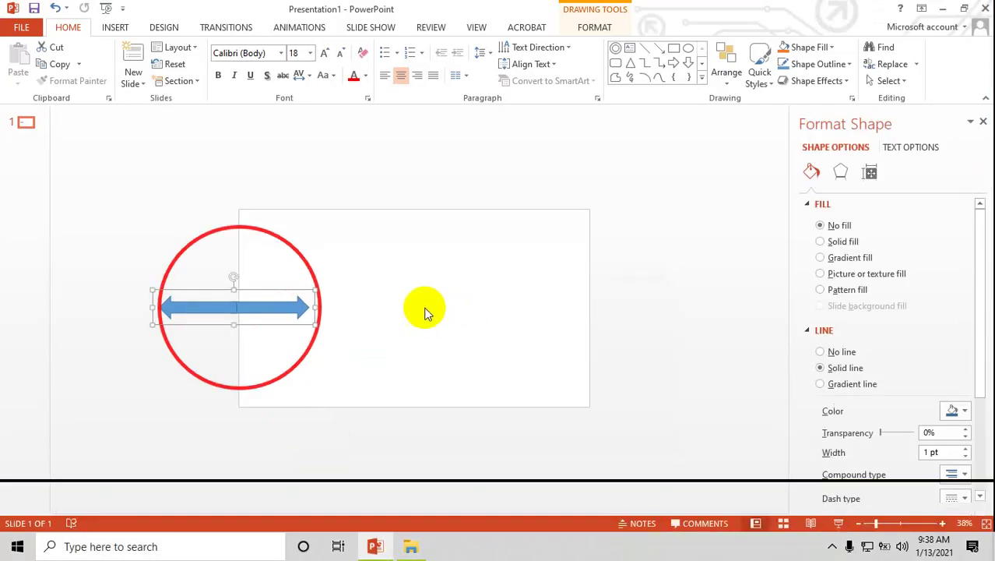
Step: Select the grouped double arrow and show the Animations tab
click(357, 441)
click(284, 308)
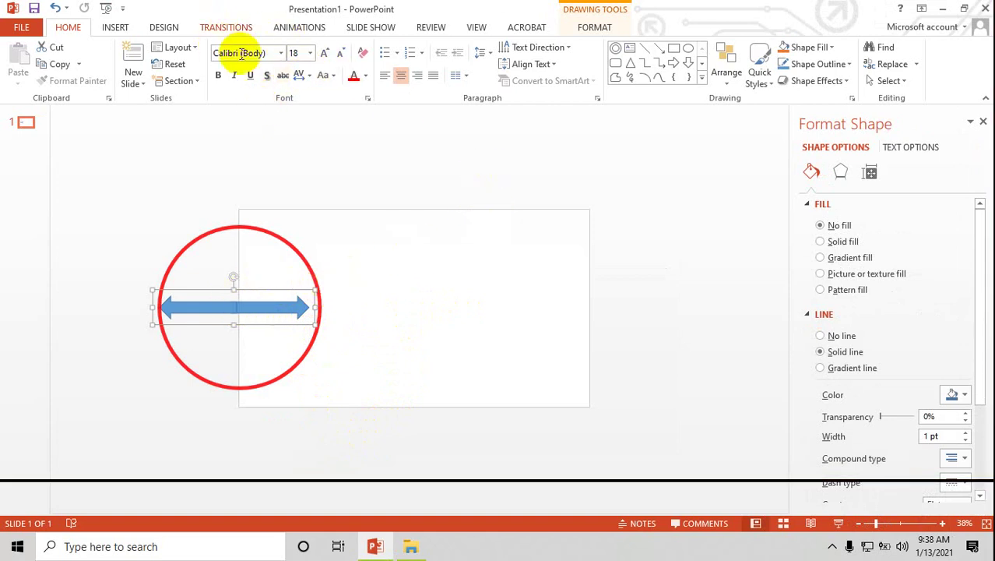
click(293, 30)
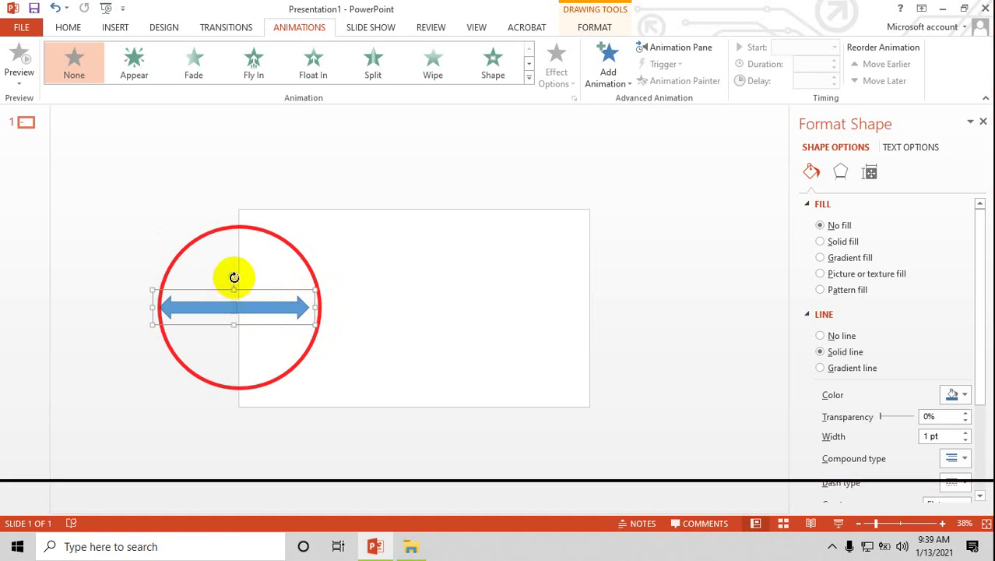
Step: Rotate the arrow to a diagonal, add a Spin emphasis, and close the Format Shape pane
mouse_move(234, 277)
mouse_down()
mouse_move(224, 297)
mouse_move(249, 291)
mouse_up()
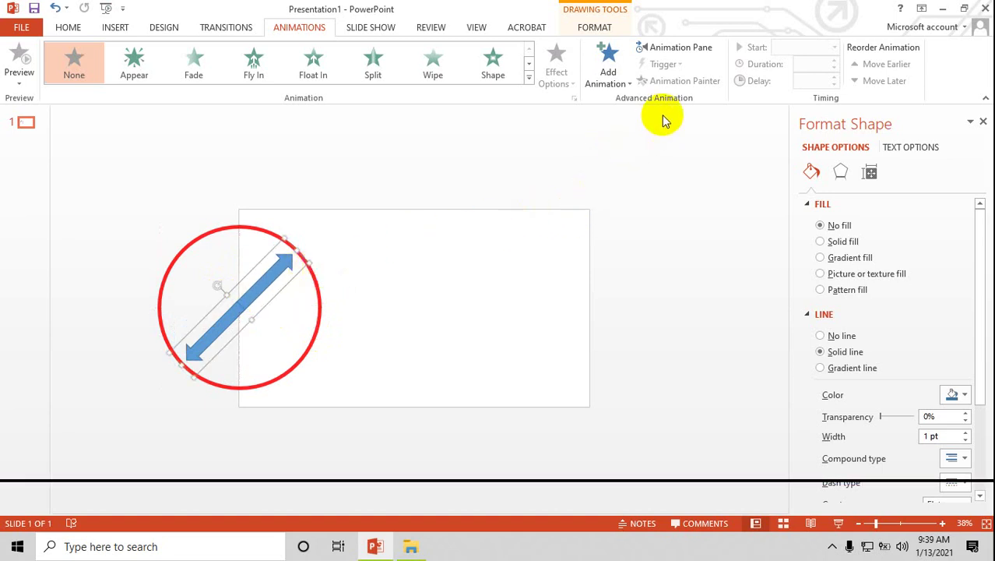
click(613, 88)
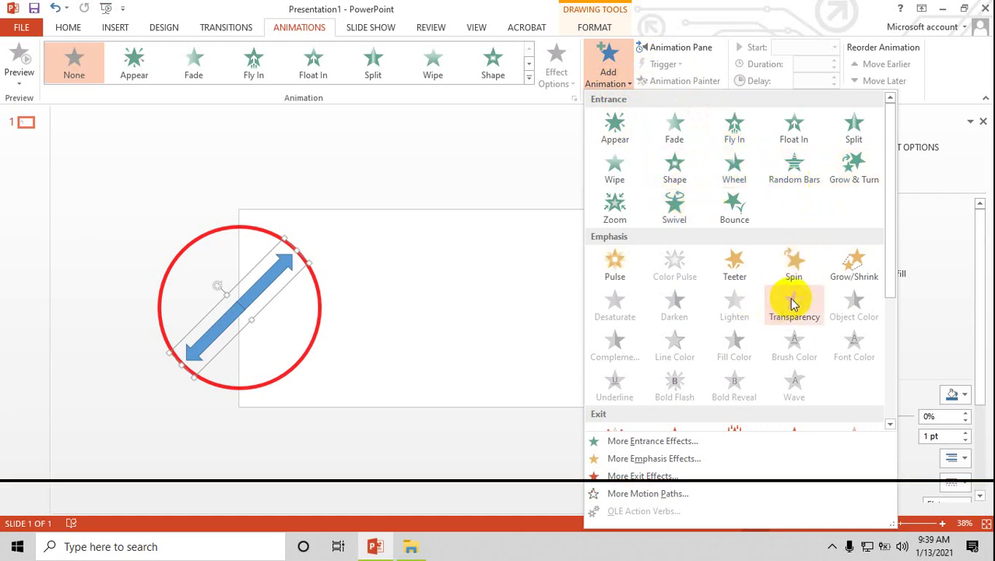
click(795, 266)
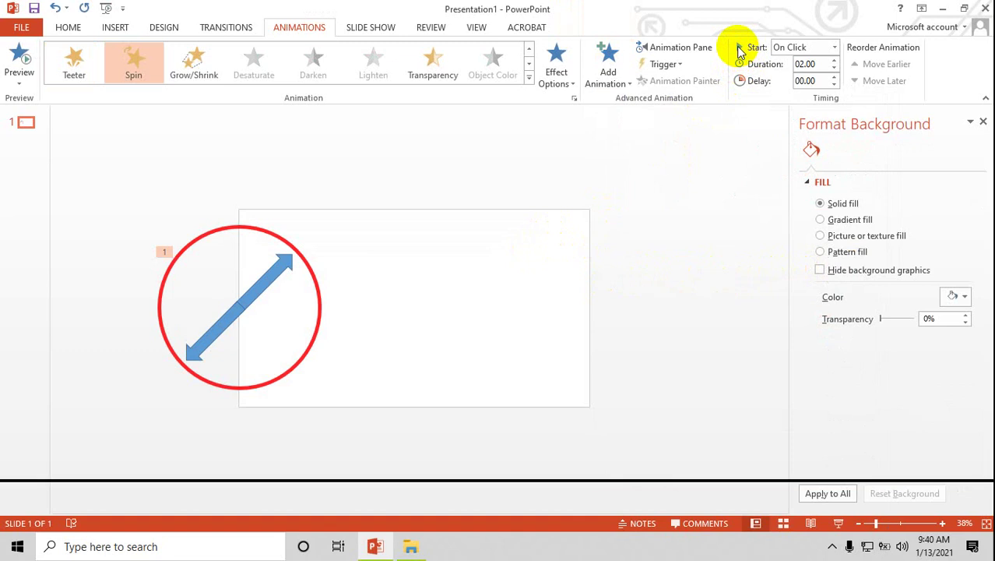
click(253, 295)
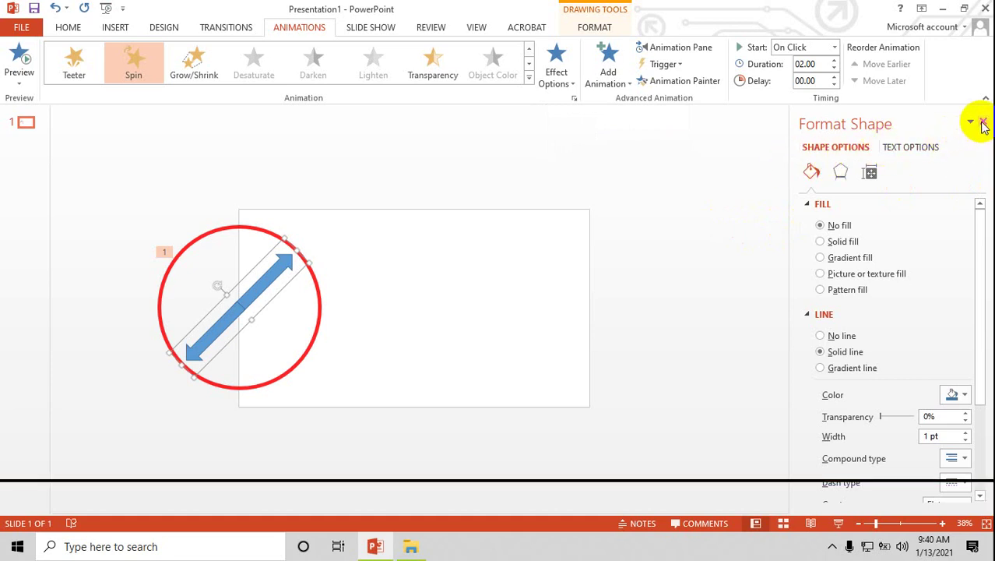
click(983, 123)
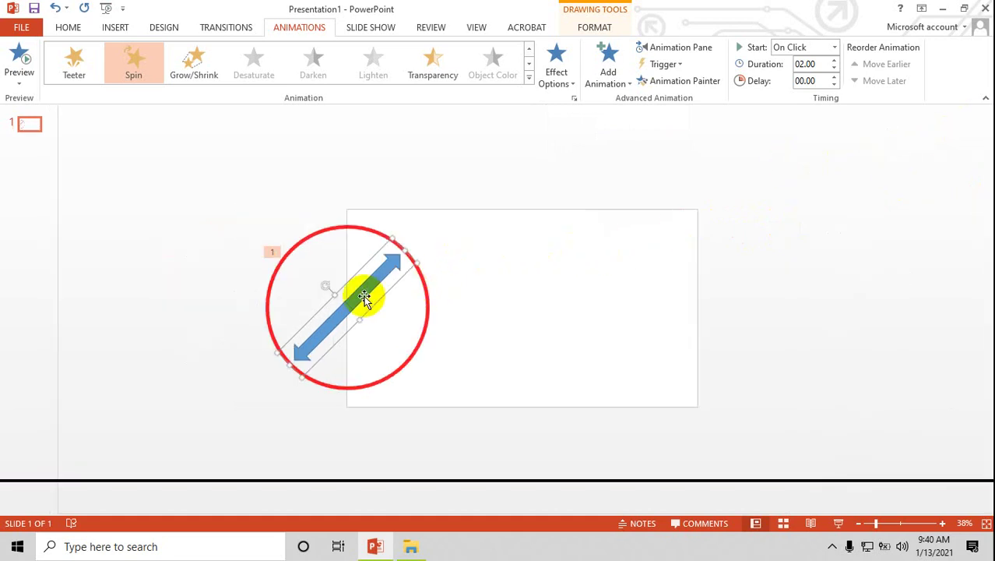
Step: Set the Spin effect options to Two Spins and Clockwise, after trying Quarter Spin
click(556, 76)
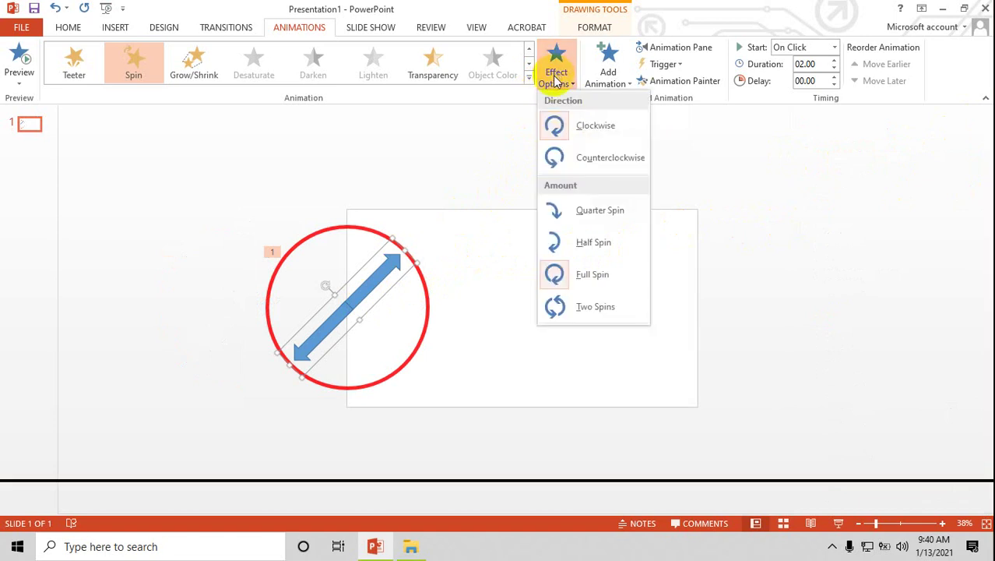
click(587, 133)
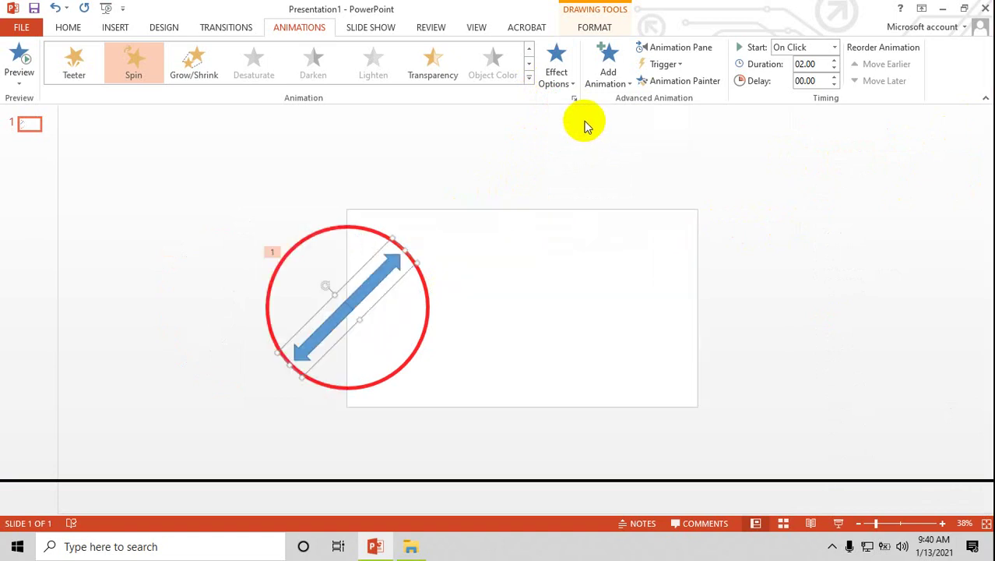
click(565, 86)
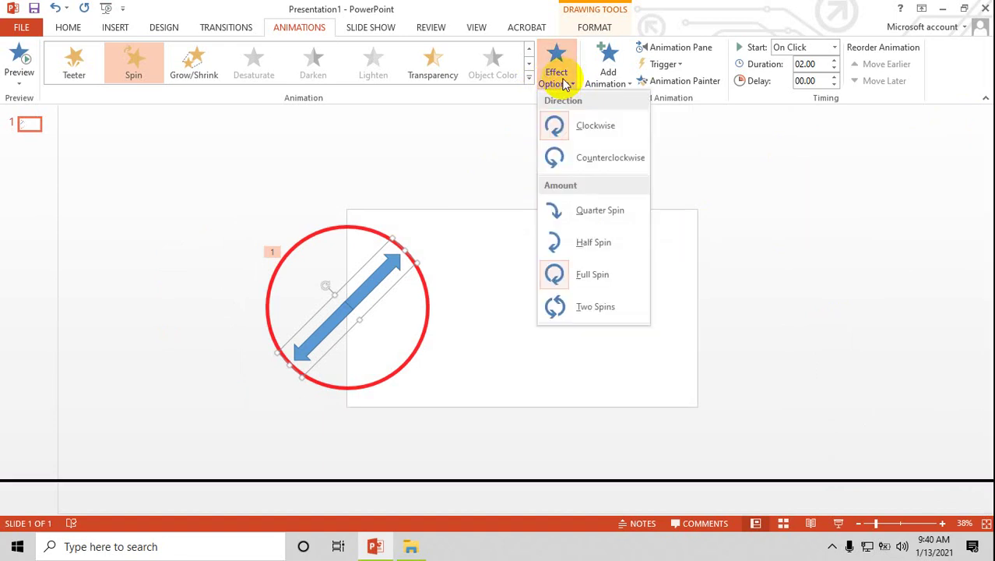
click(574, 212)
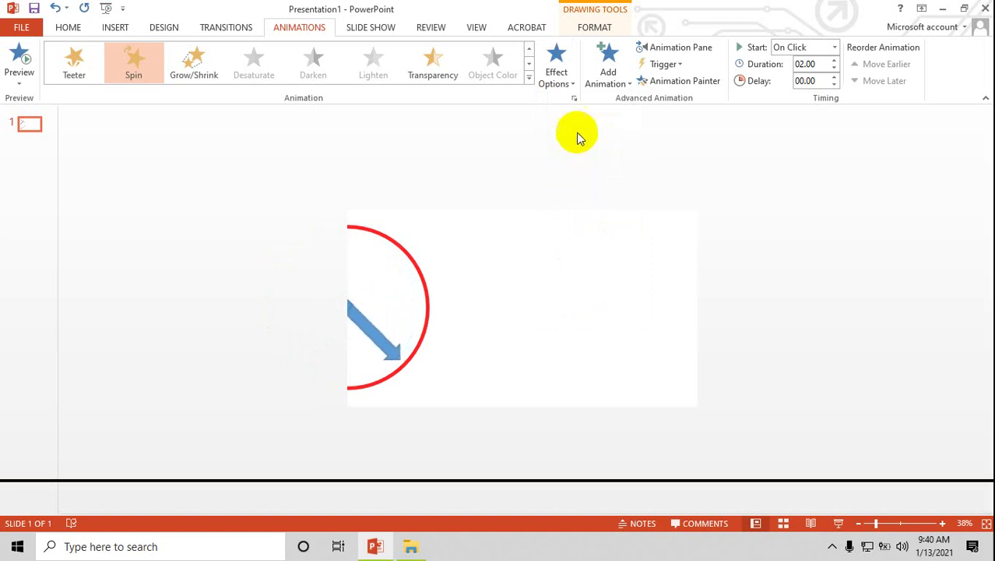
click(554, 61)
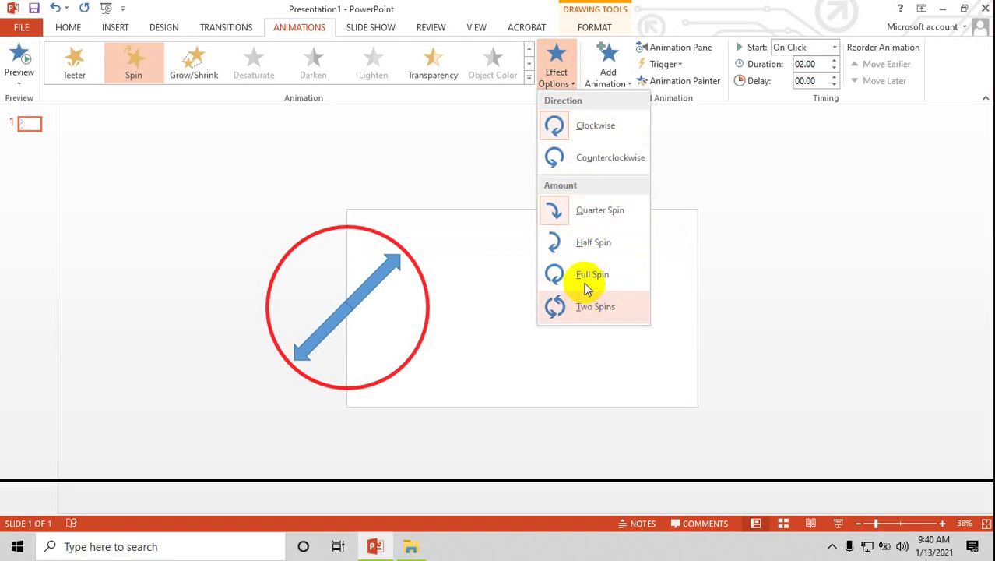
click(579, 310)
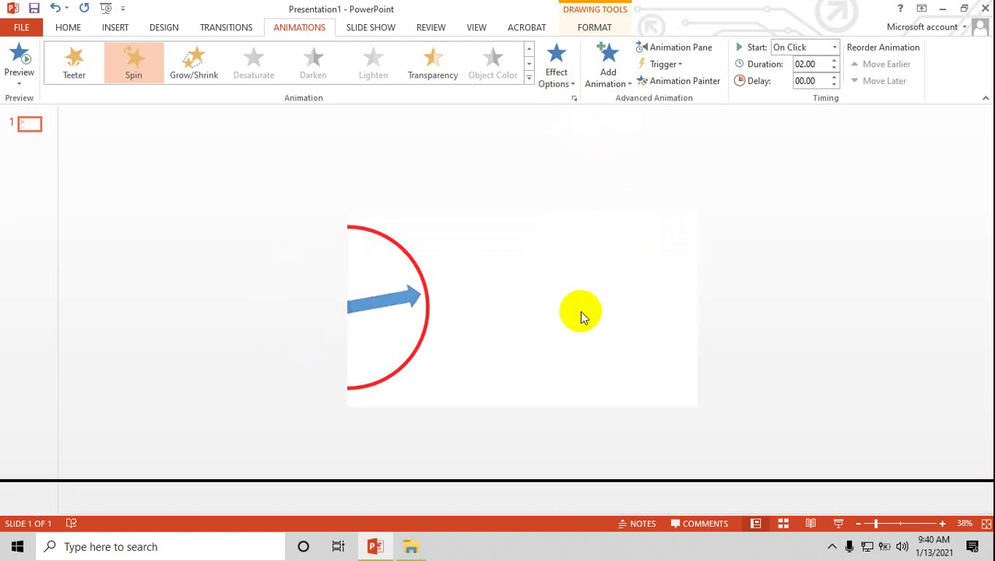
click(556, 66)
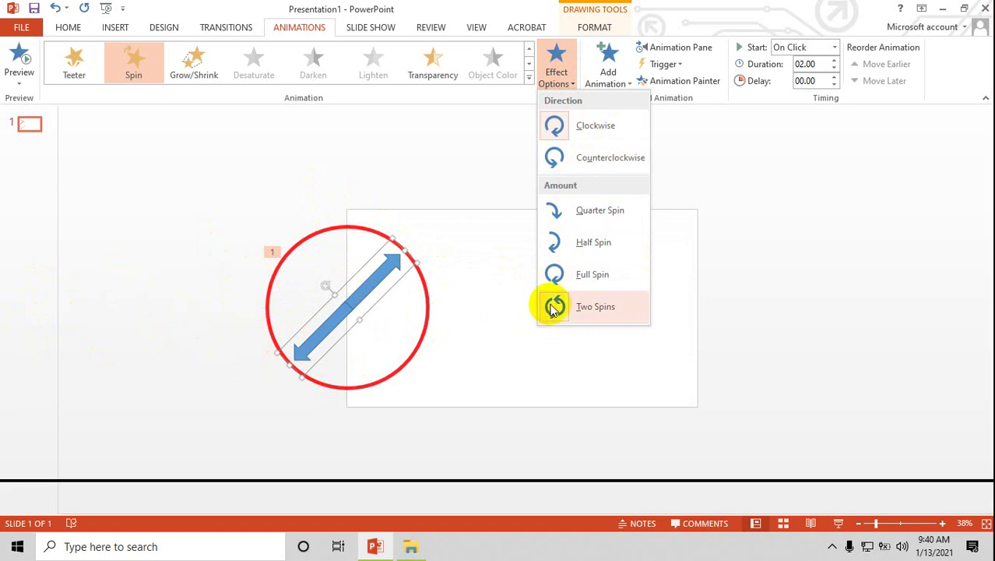
click(596, 309)
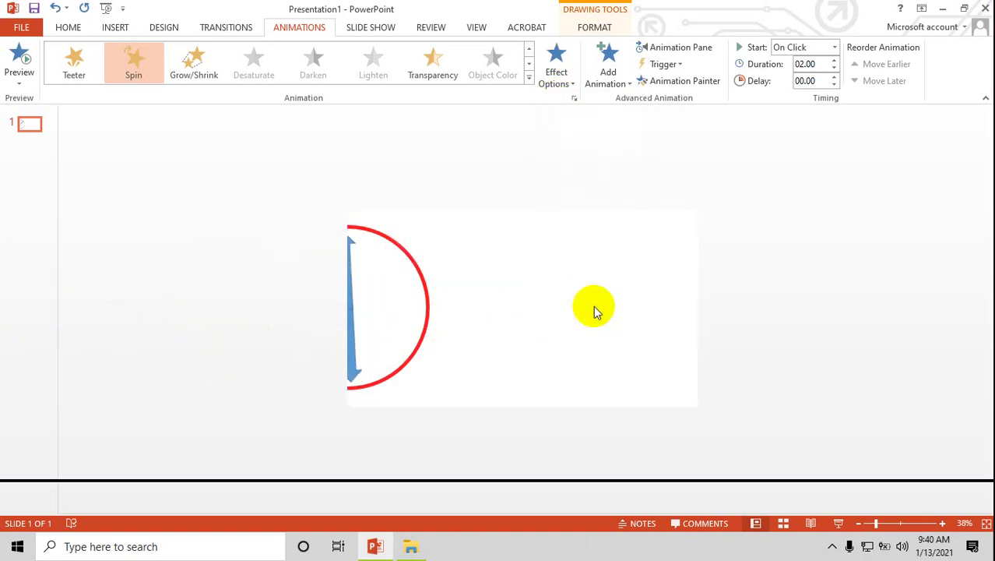
click(571, 82)
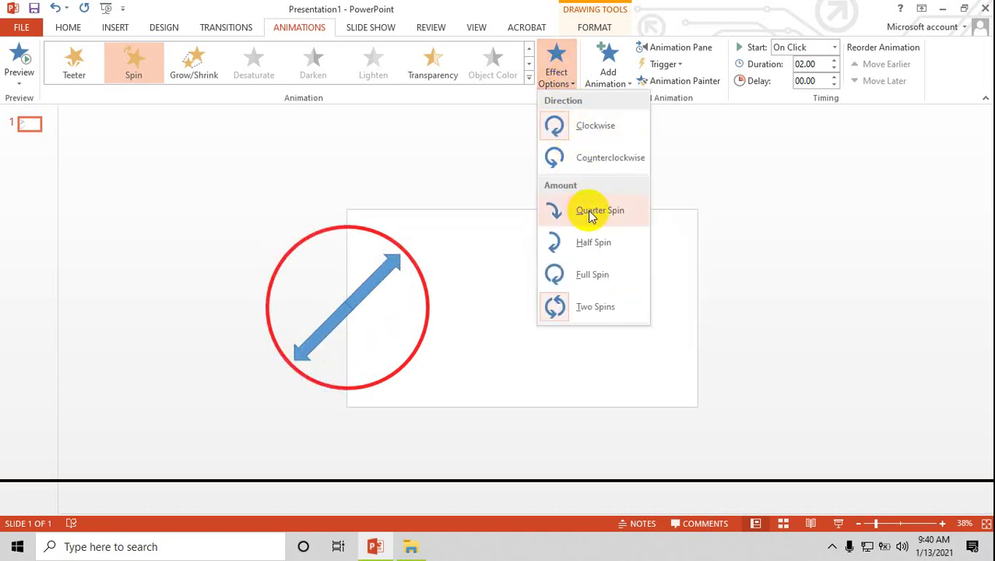
click(601, 129)
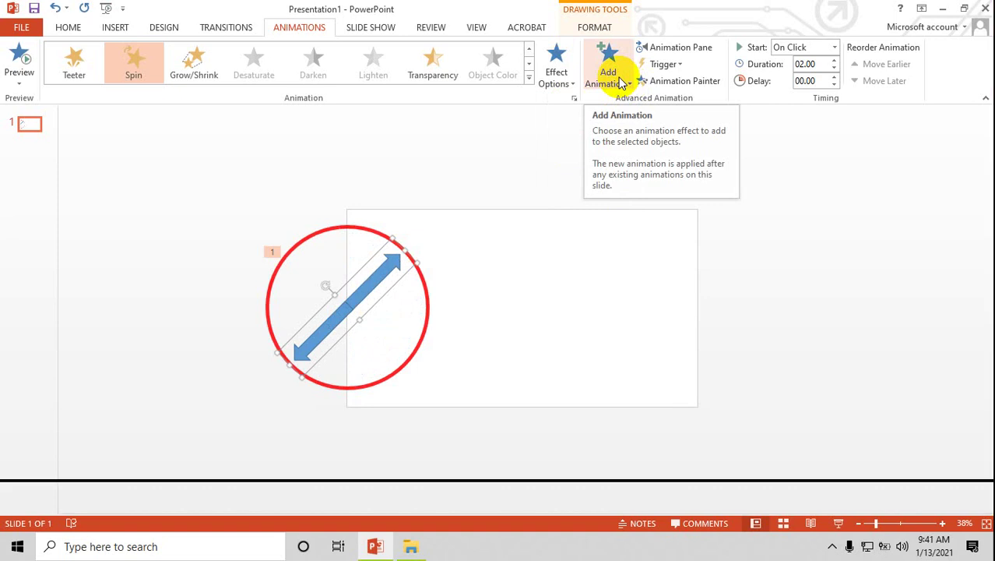
Step: Open a widened Animation Pane and the Group 5 spin's settings dialog, moved aside
click(650, 47)
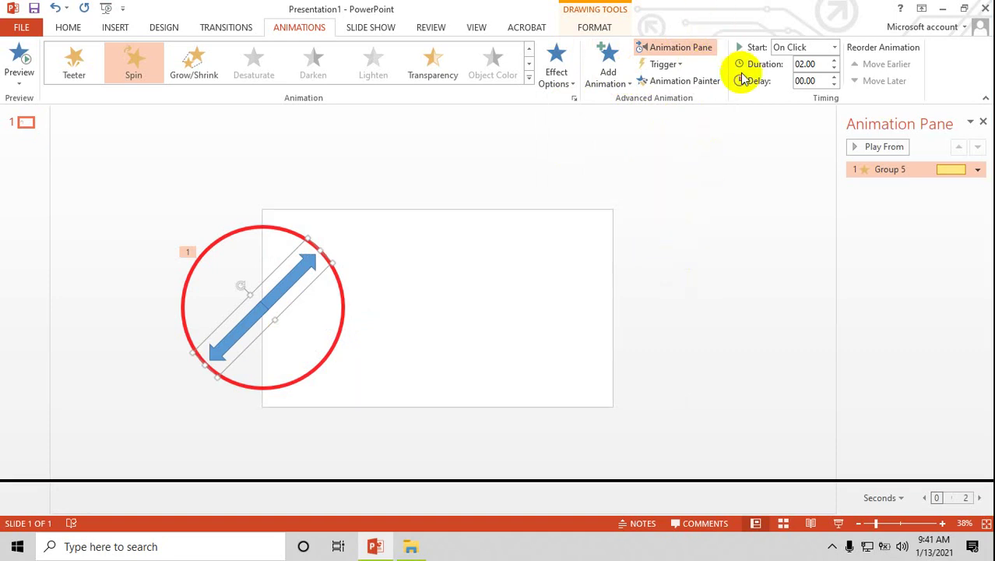
drag(835, 146, 683, 152)
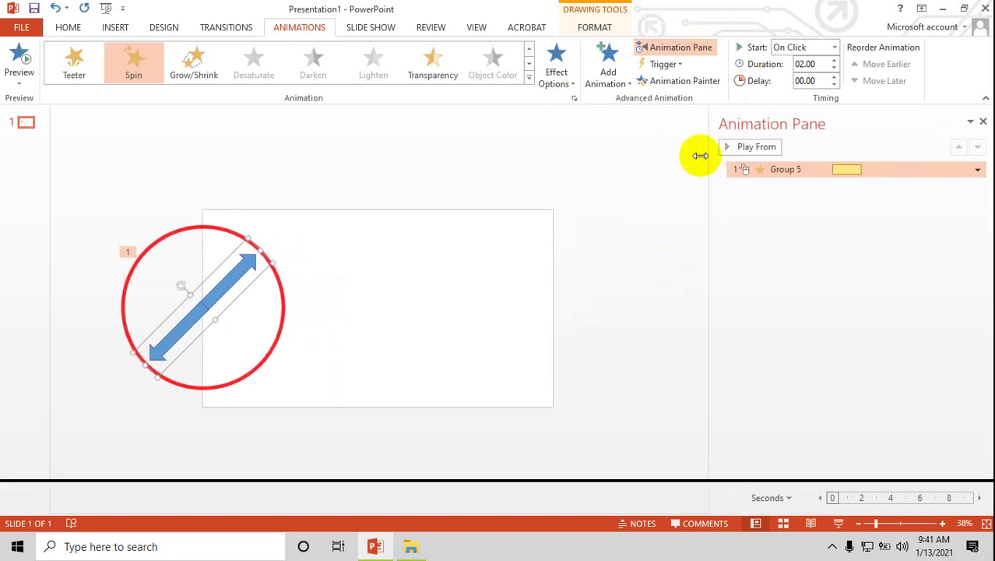
click(978, 169)
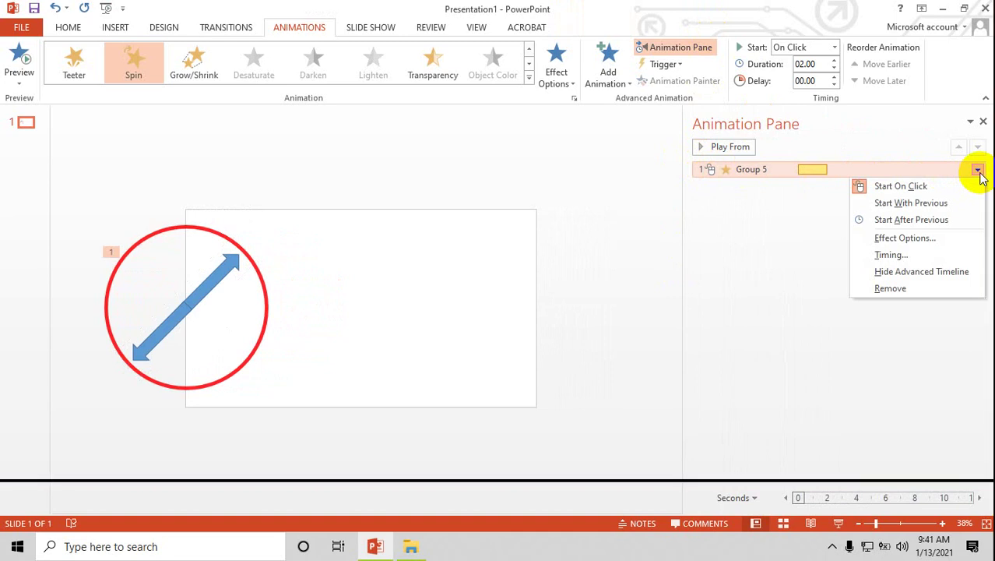
click(919, 238)
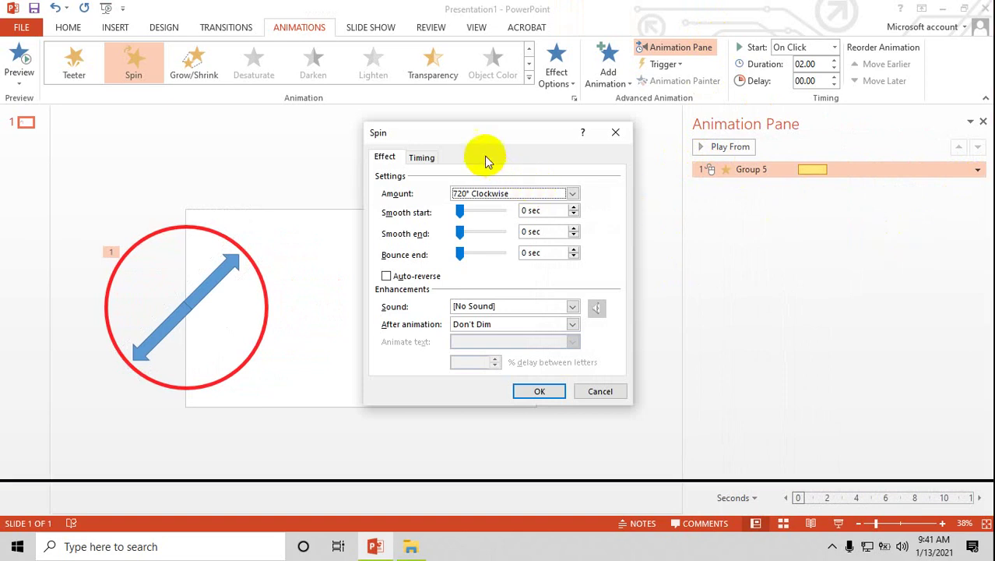
drag(480, 133, 577, 122)
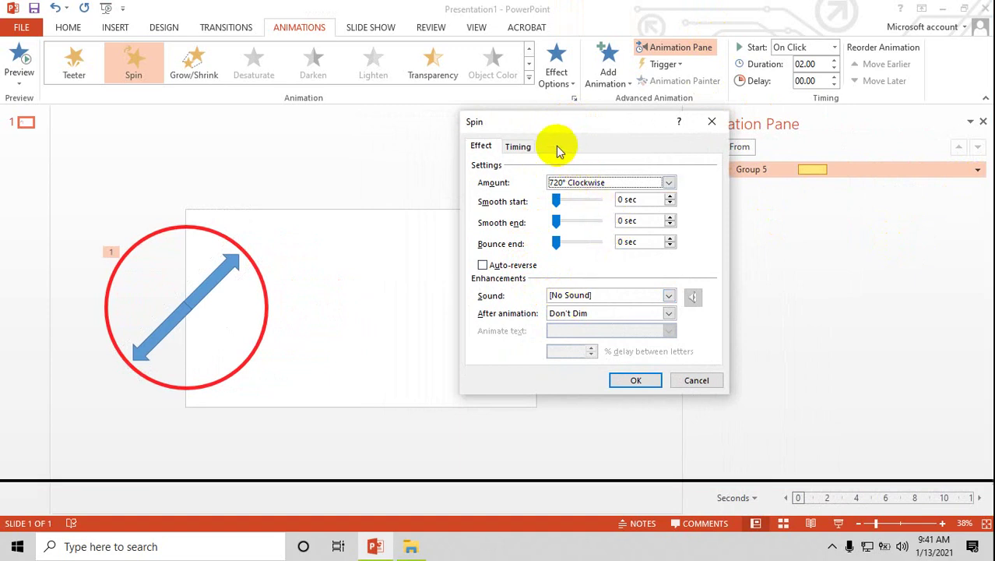
drag(581, 121, 537, 112)
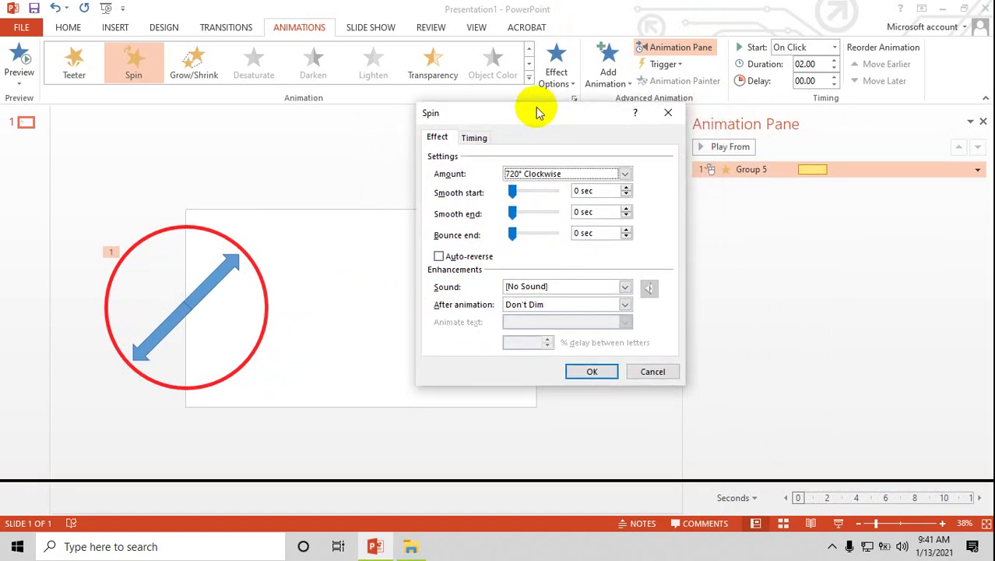
Step: Review the spin's Timing and Effect tabs, stepping the delay spinner up
click(474, 137)
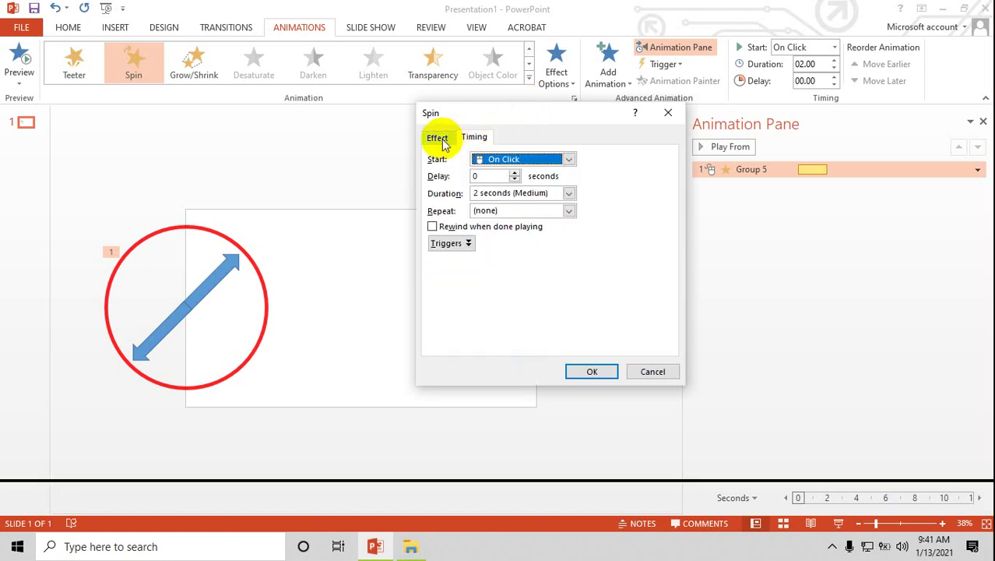
click(514, 172)
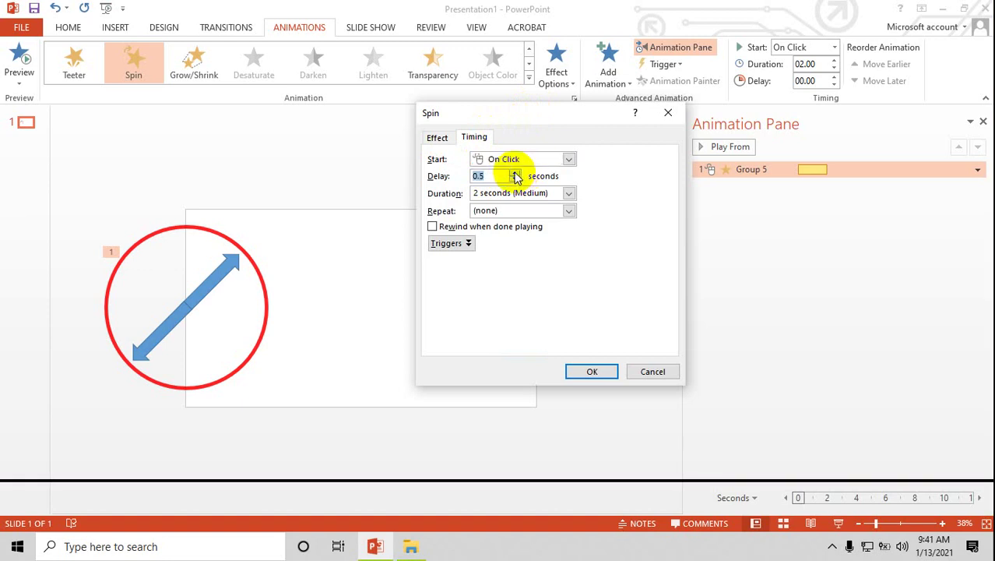
click(514, 172)
click(515, 173)
click(515, 172)
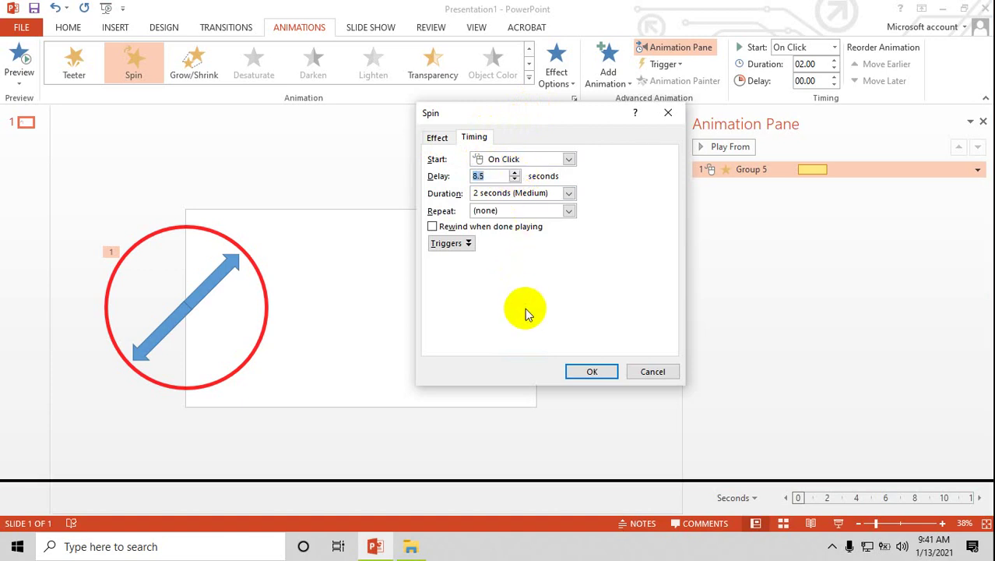
click(437, 138)
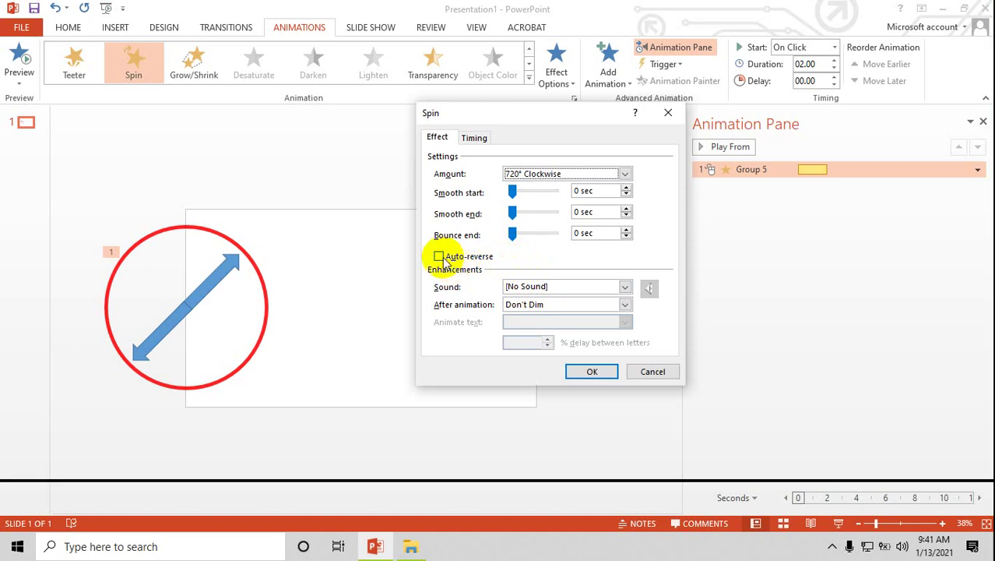
click(474, 138)
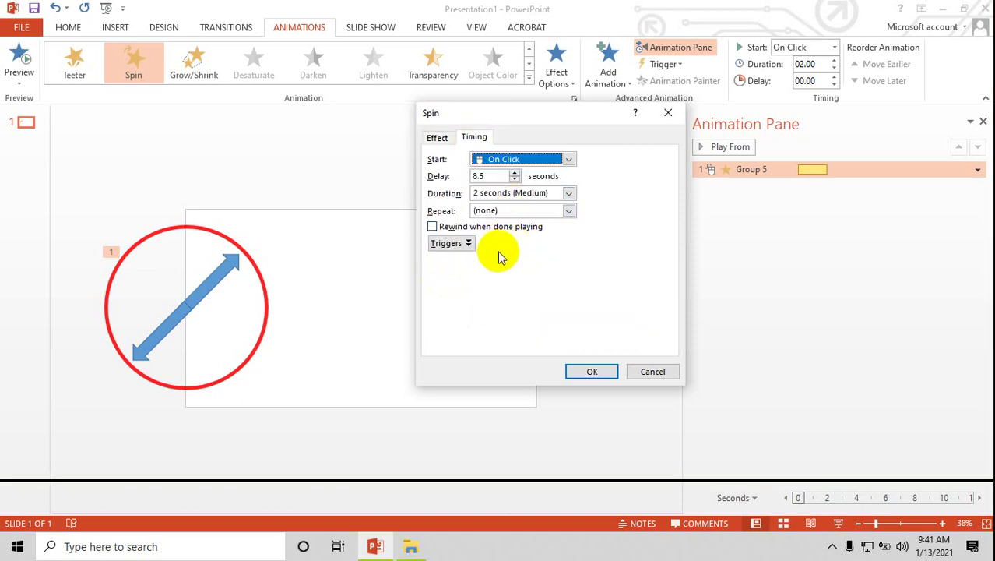
Step: Inspect the spin's trigger options with Group 5 as trigger shape, then close the dialog
click(468, 244)
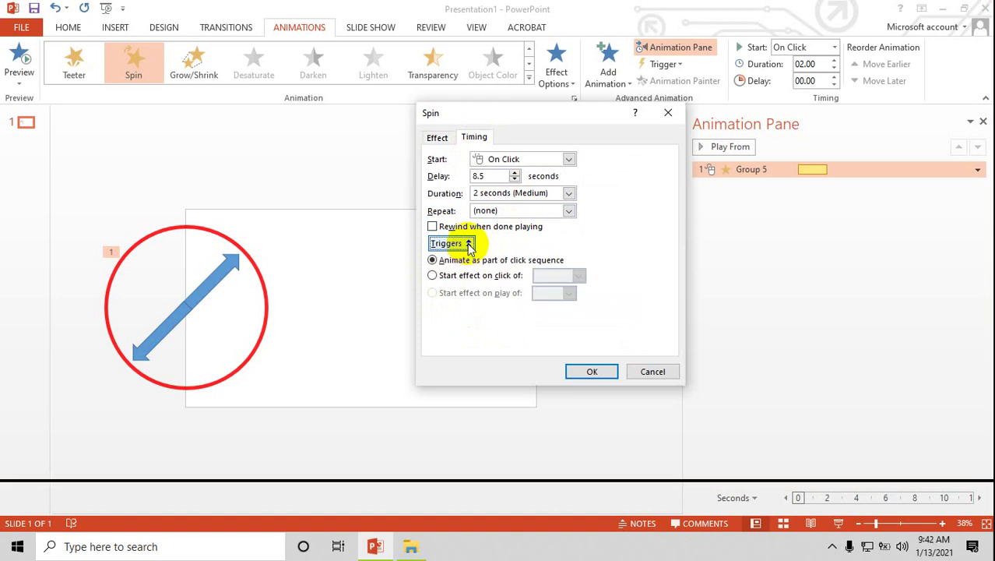
click(432, 276)
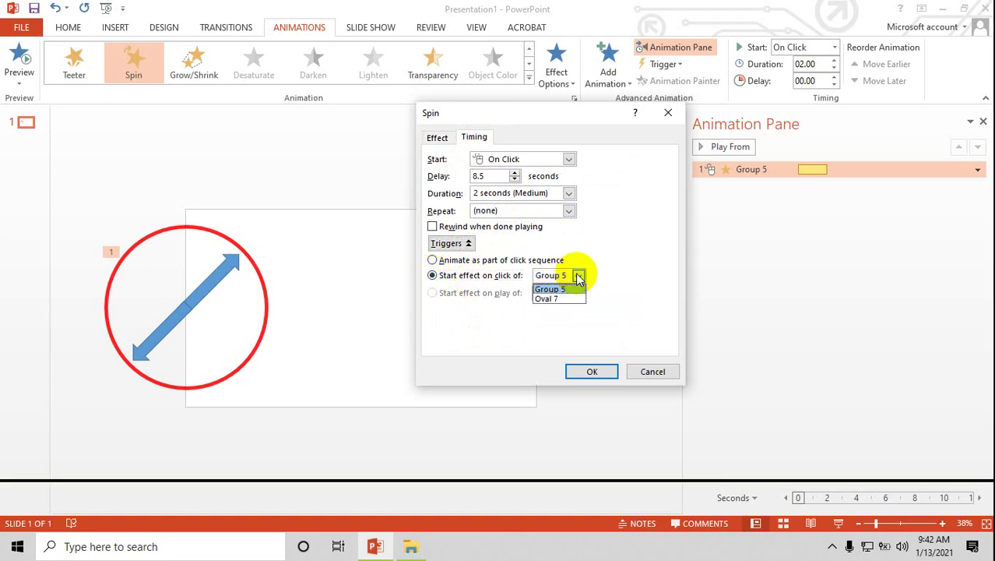
click(578, 278)
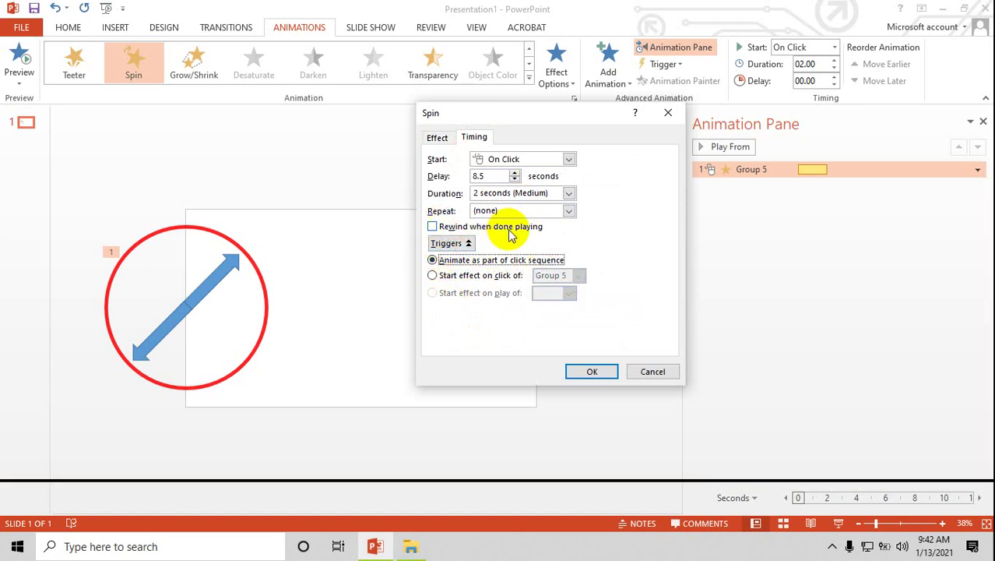
click(668, 114)
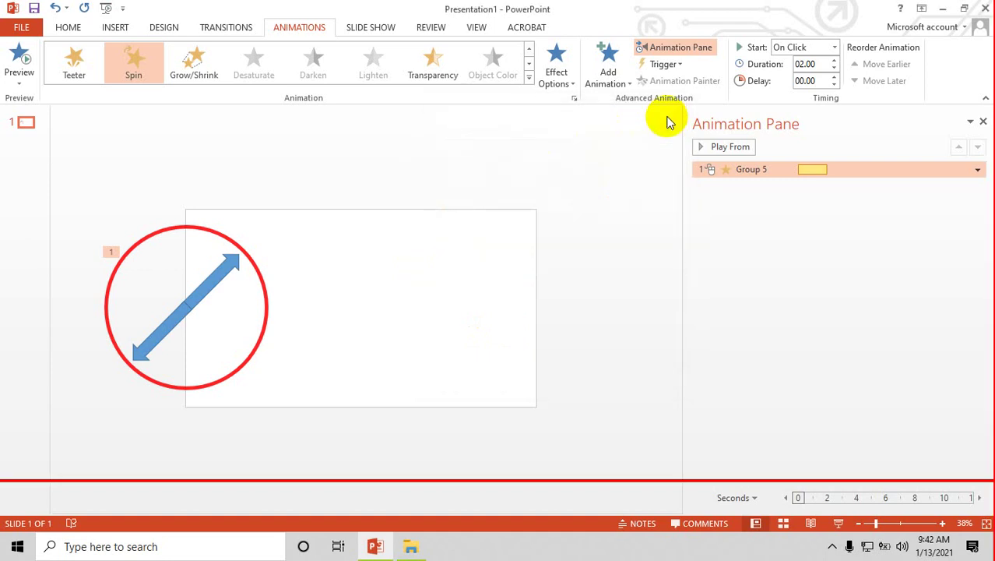
click(223, 276)
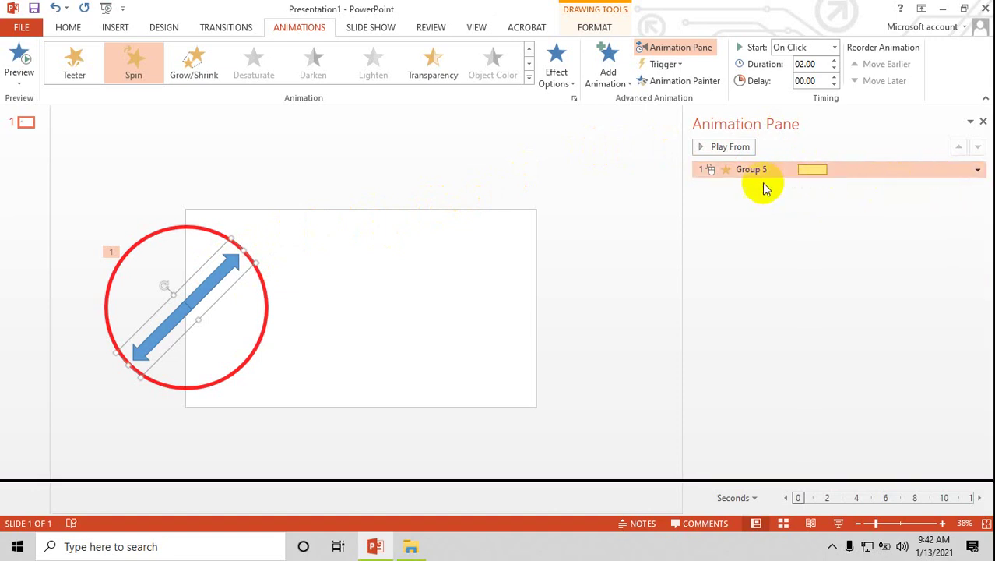
click(700, 148)
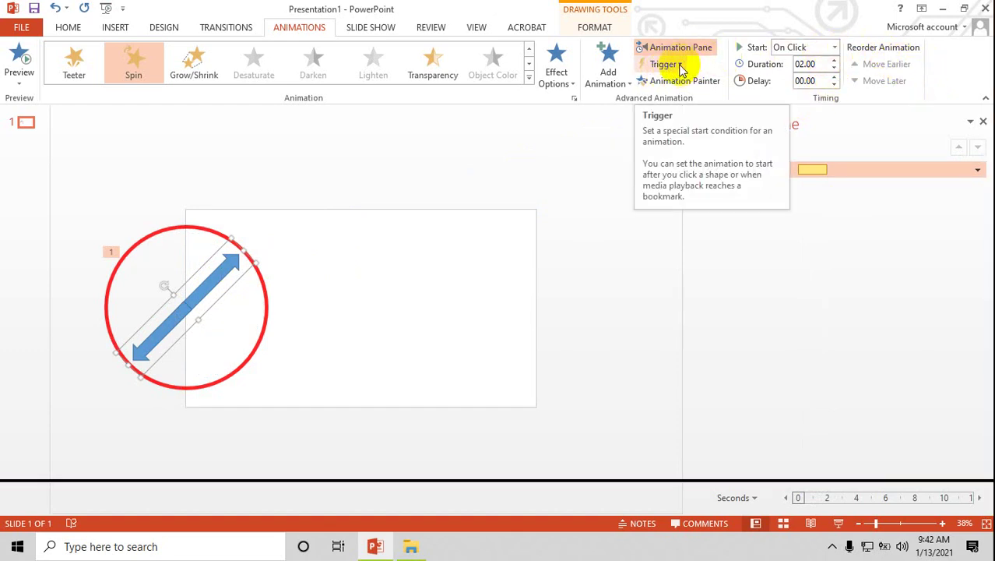
Step: Add a second Spin animation to the arrow group and select the first spin
click(608, 84)
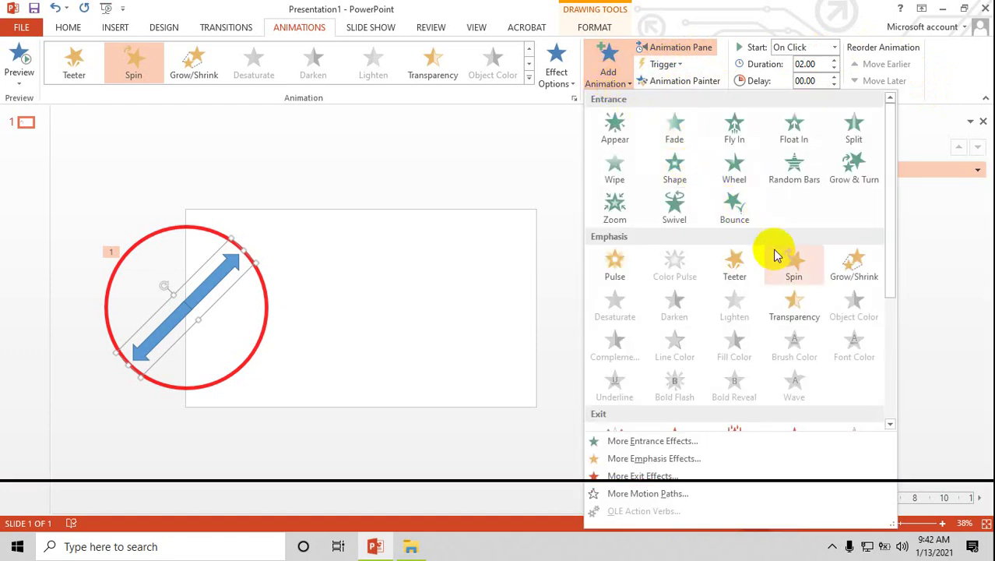
click(795, 268)
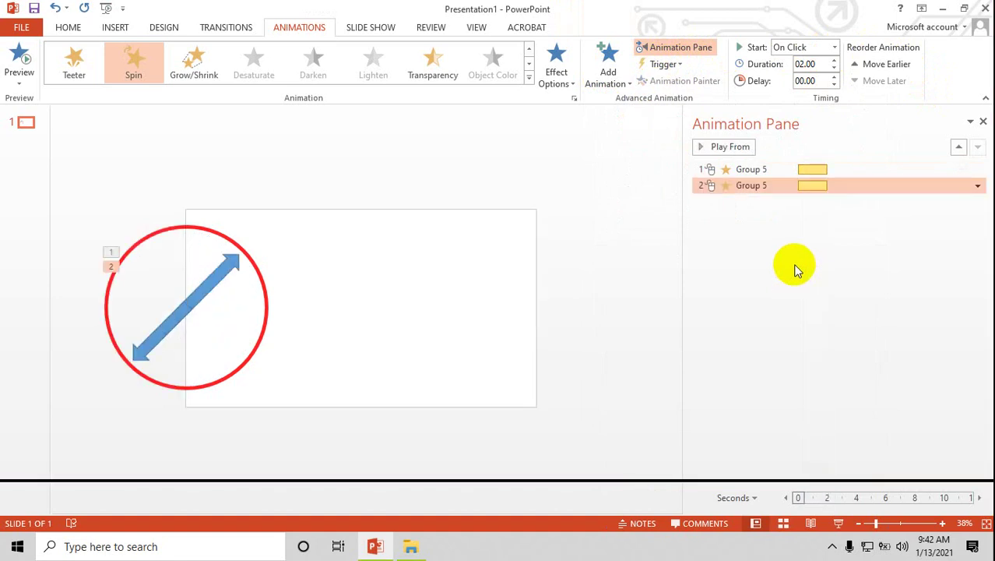
click(222, 268)
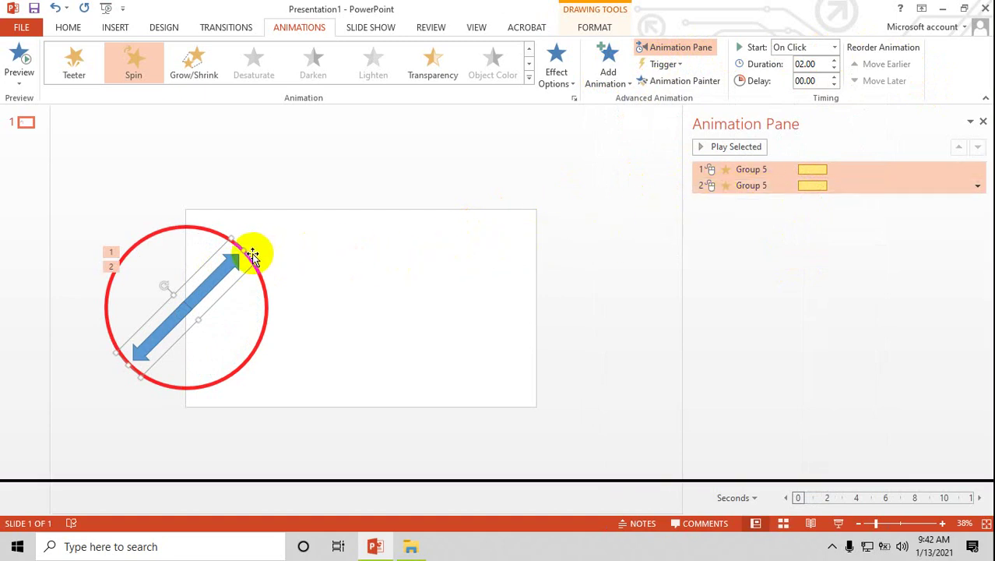
click(743, 171)
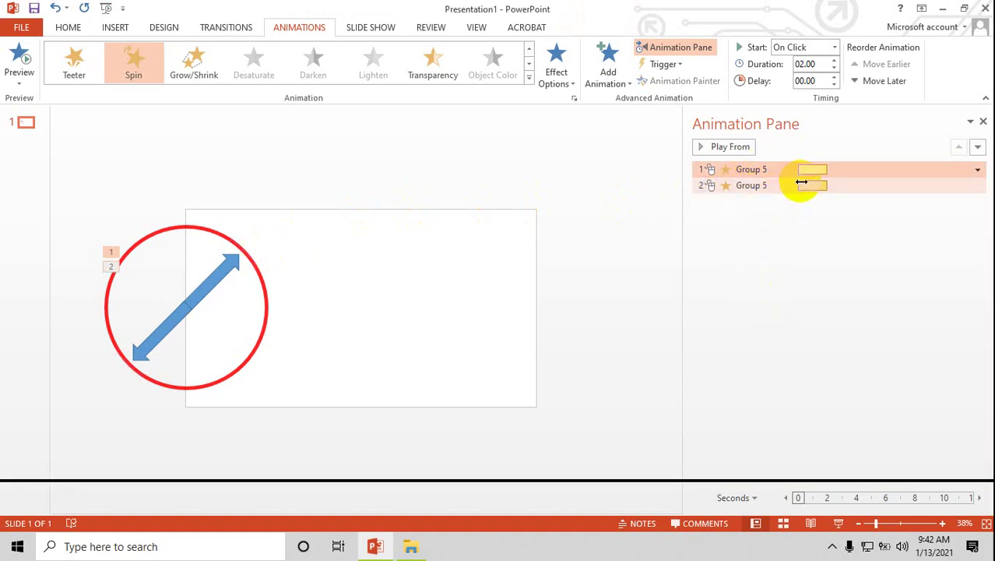
Step: Make the first Group 5 spin clockwise and open its Timing settings
click(556, 74)
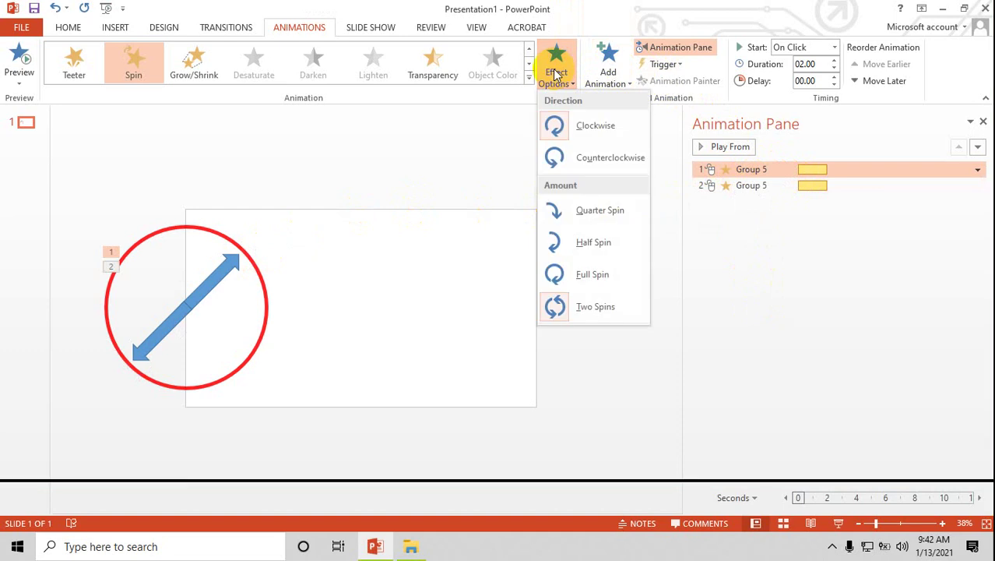
click(582, 125)
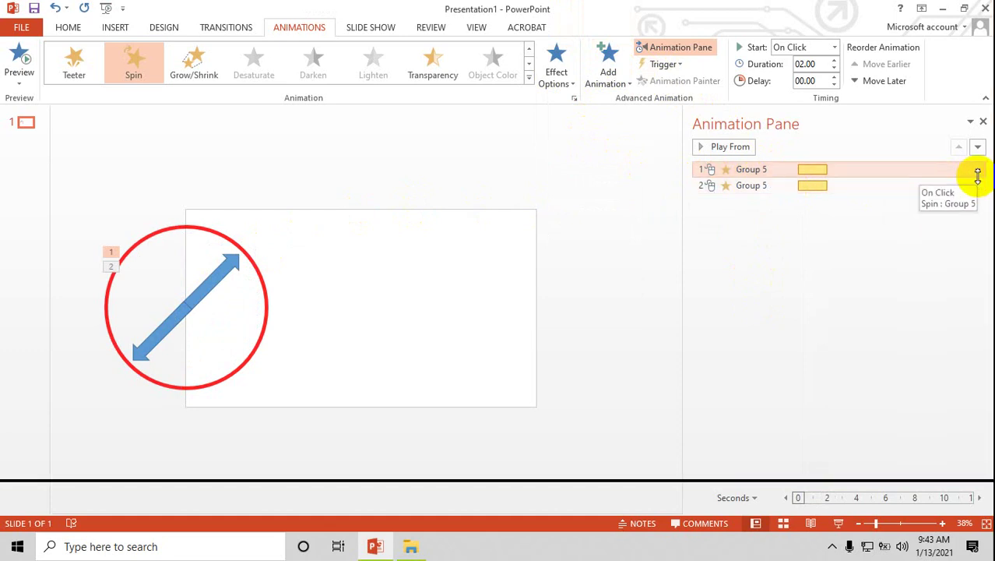
click(977, 171)
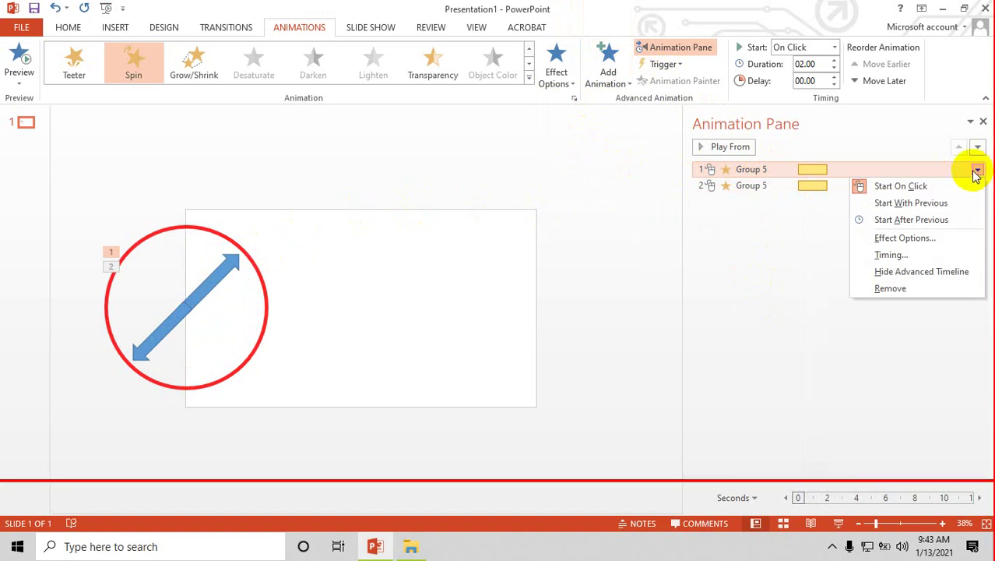
click(887, 254)
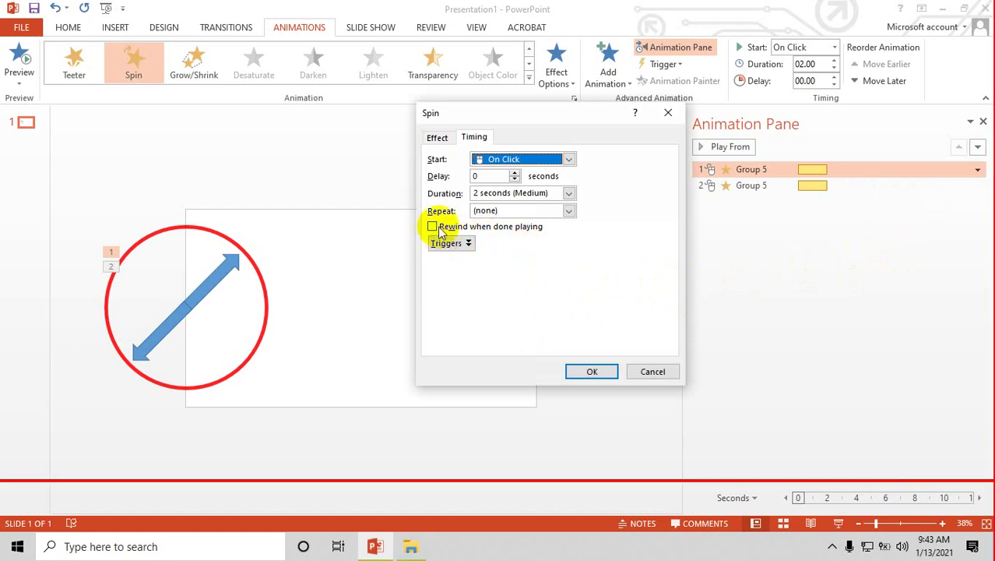
Step: Set the first Group 5 spin's amount to a custom 30° clockwise and apply it
click(440, 138)
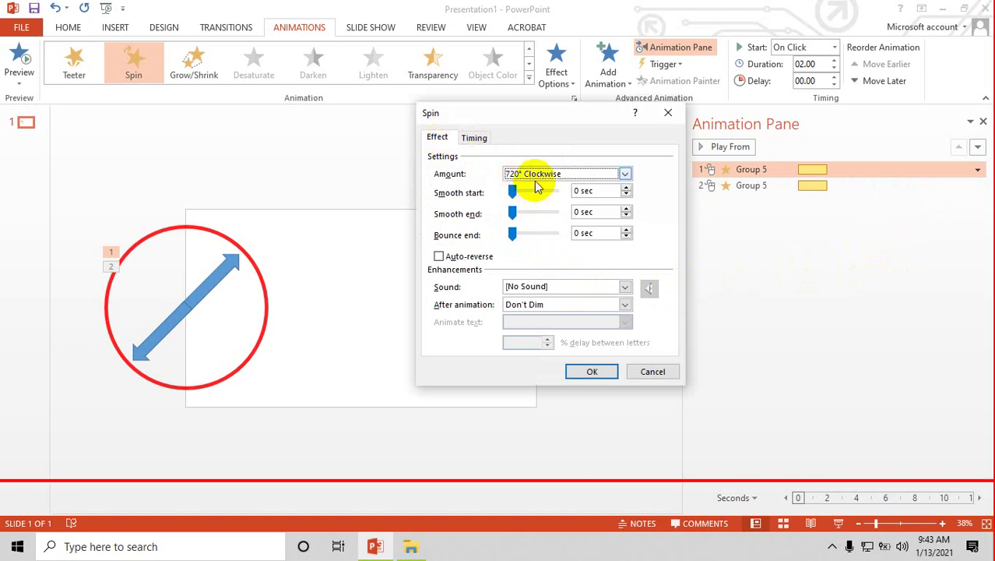
click(625, 175)
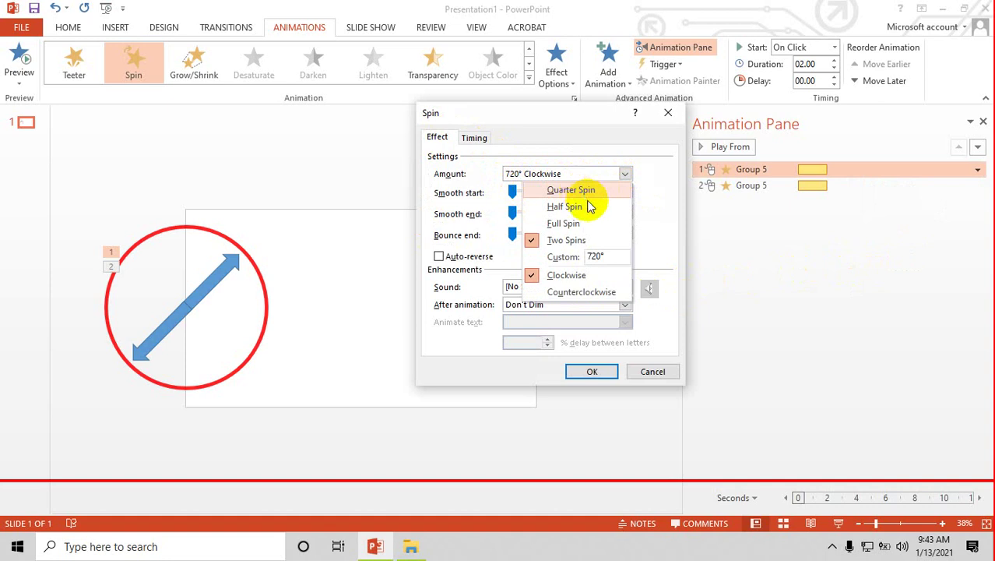
click(612, 258)
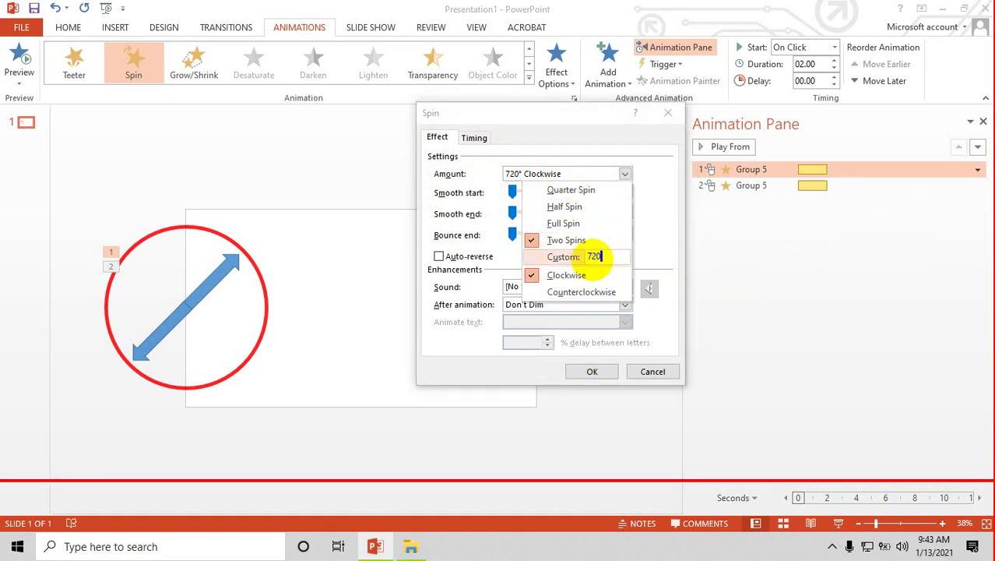
key(BackSpace)
key(BackSpace)
text(3)
double_click(593, 260)
text(6)
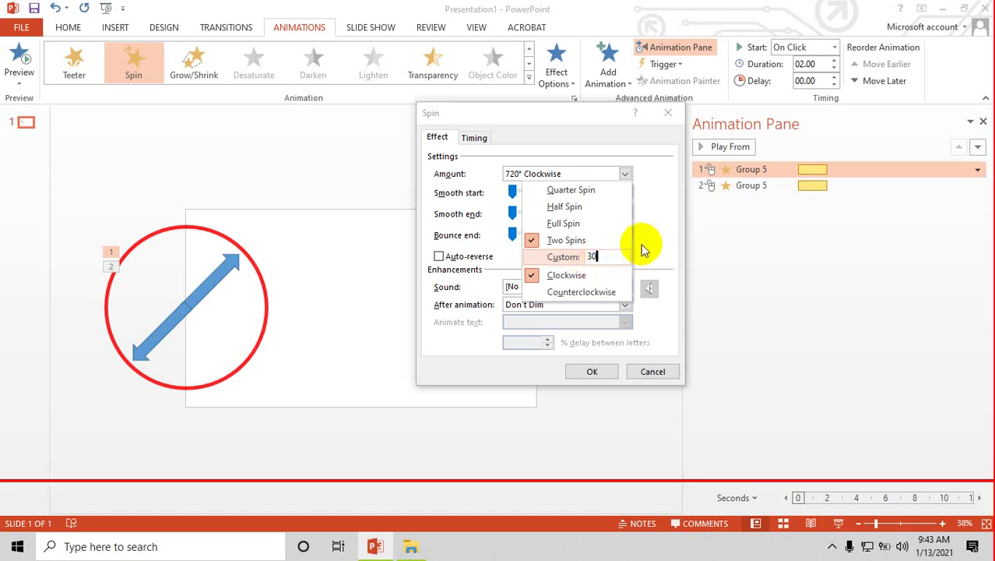
key(Return)
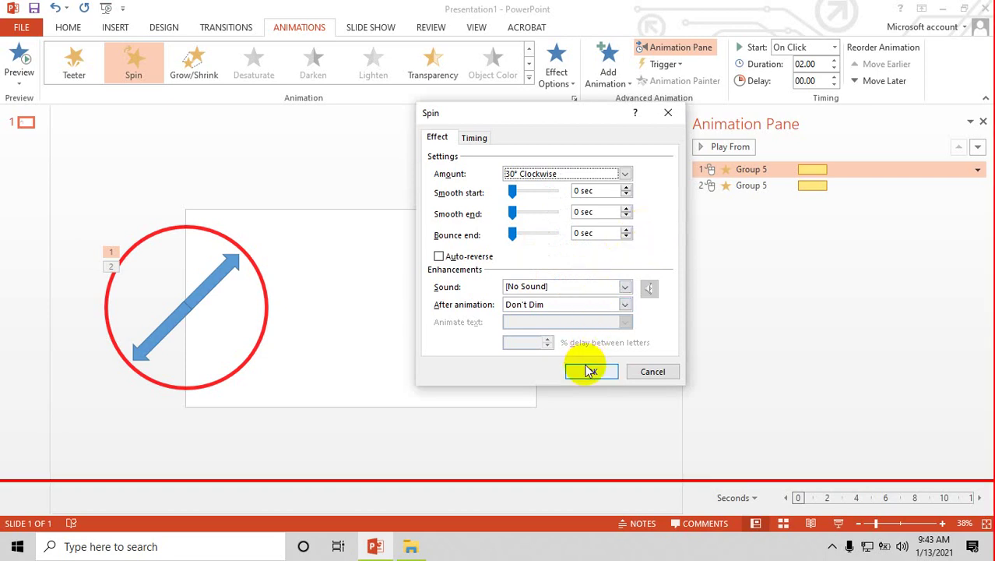
click(590, 371)
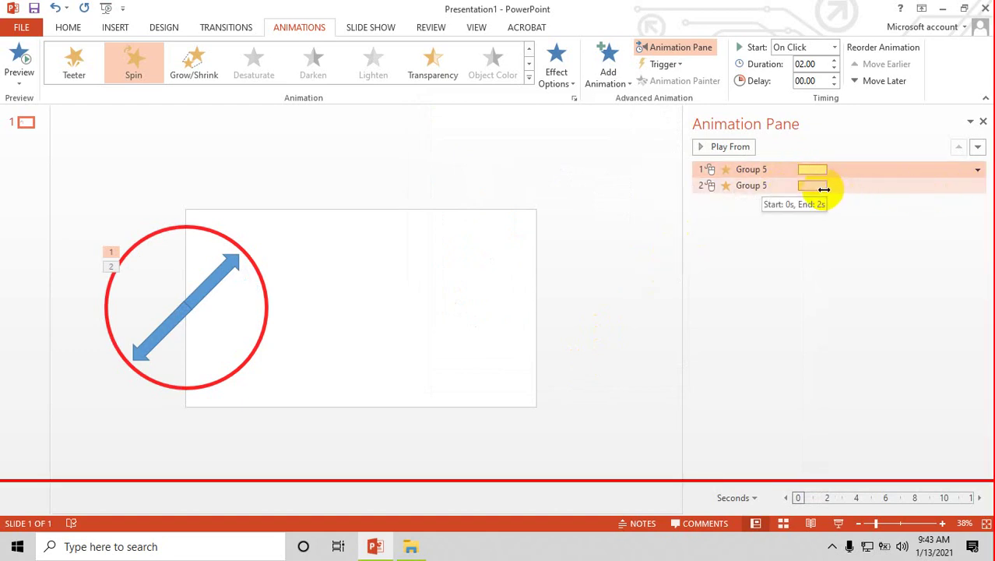
Step: Remove the second Group 5 spin animation from the Animation Pane
click(825, 191)
right_click(825, 193)
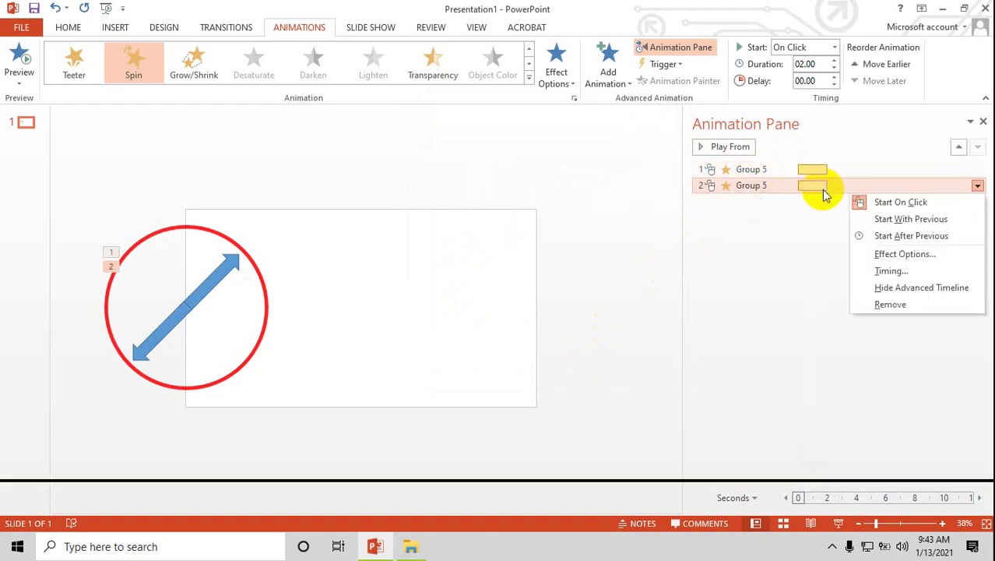
click(888, 305)
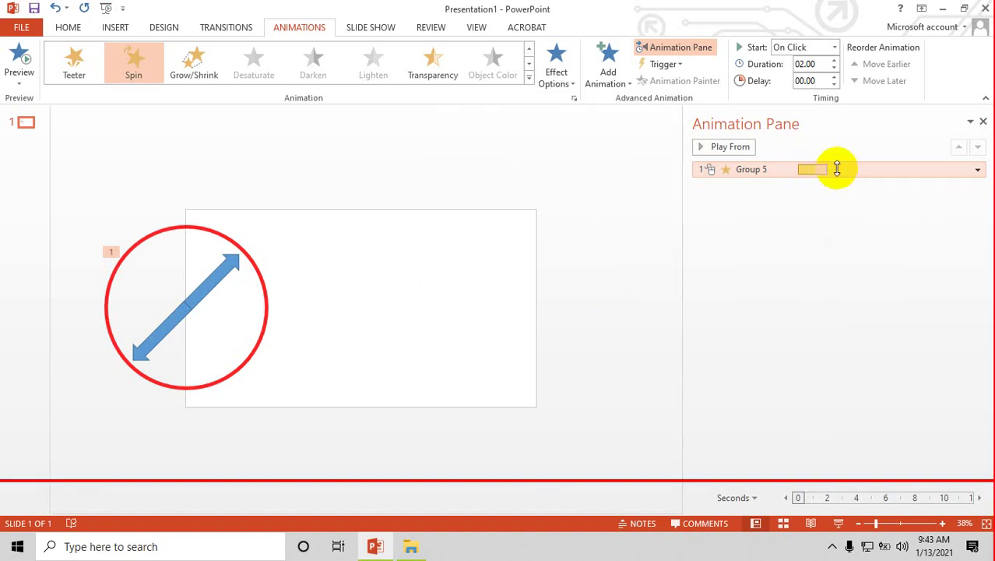
Step: Preview the remaining 30° spin several times, then select the blue double arrow
click(710, 153)
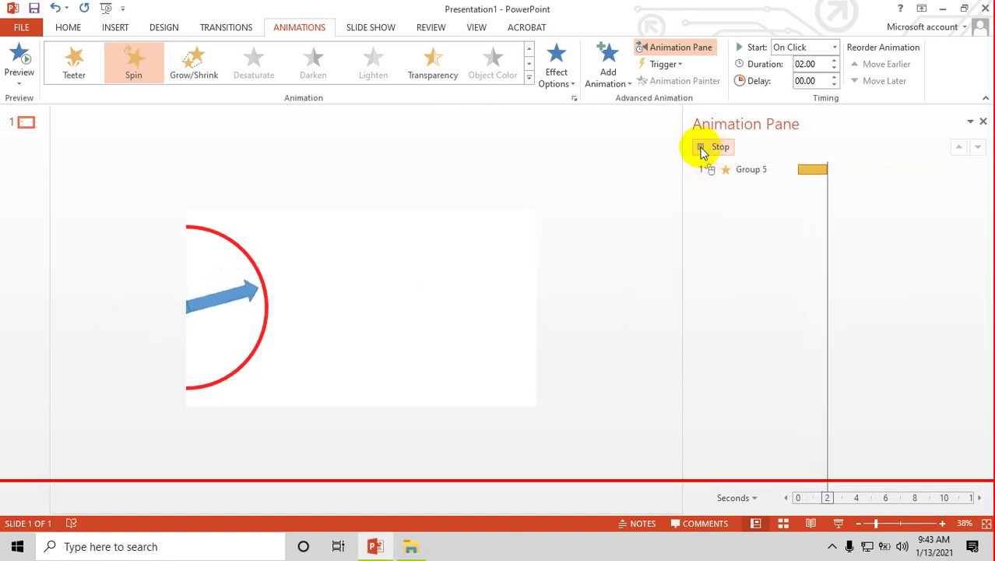
click(703, 149)
click(703, 150)
click(703, 150)
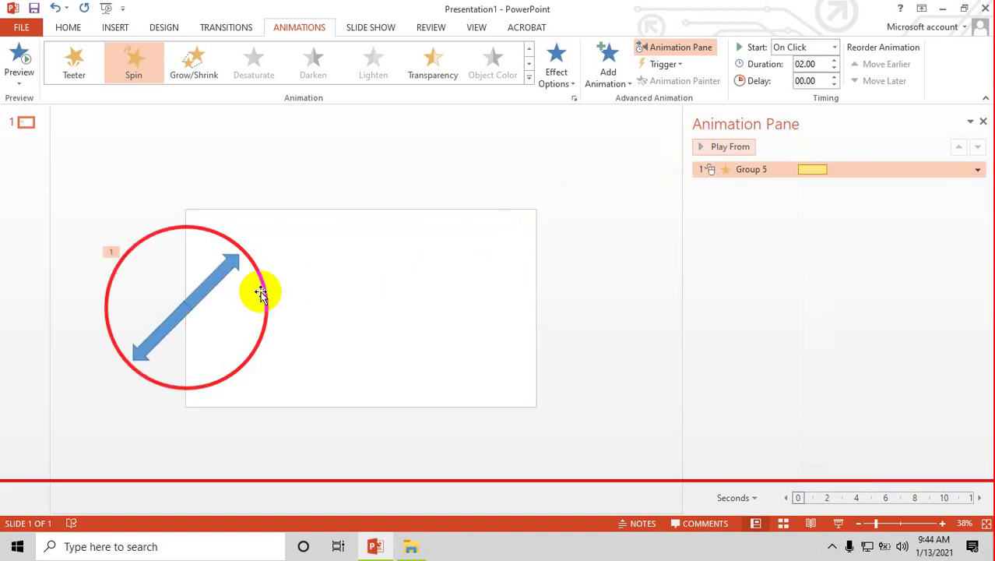
click(225, 266)
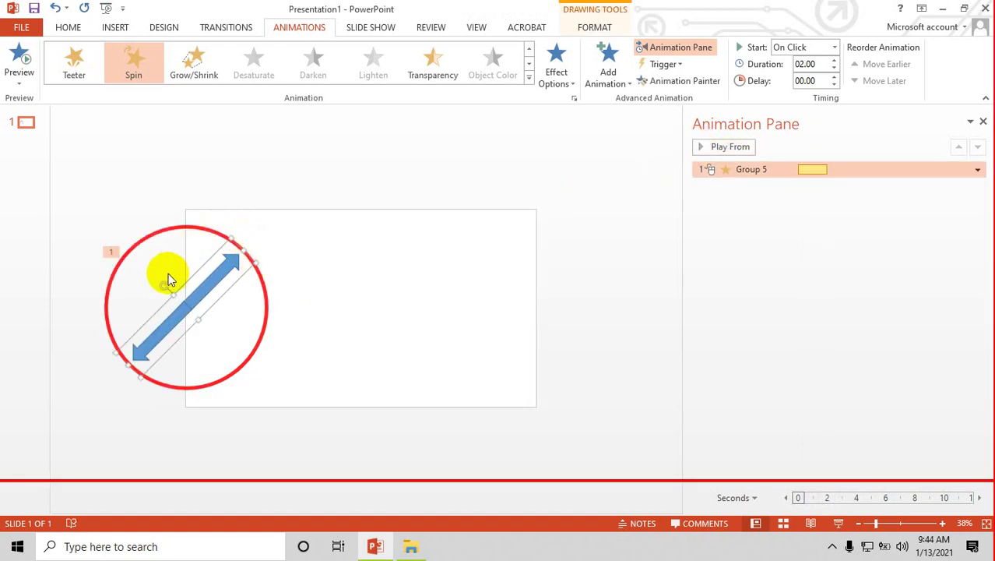
Step: Rotate the double arrow to vertical, preview its spin, and close the Animation Pane
drag(168, 279, 157, 305)
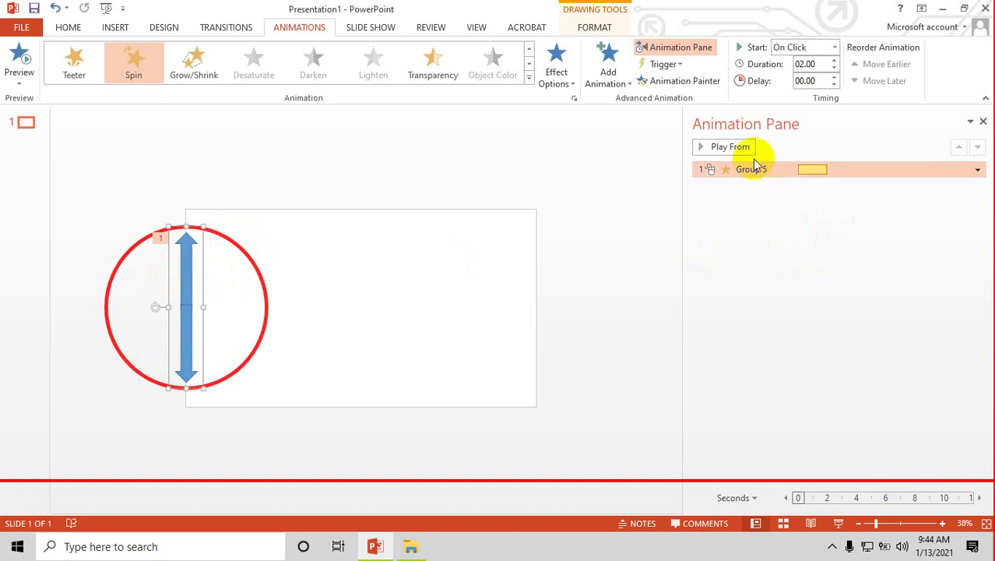
click(726, 148)
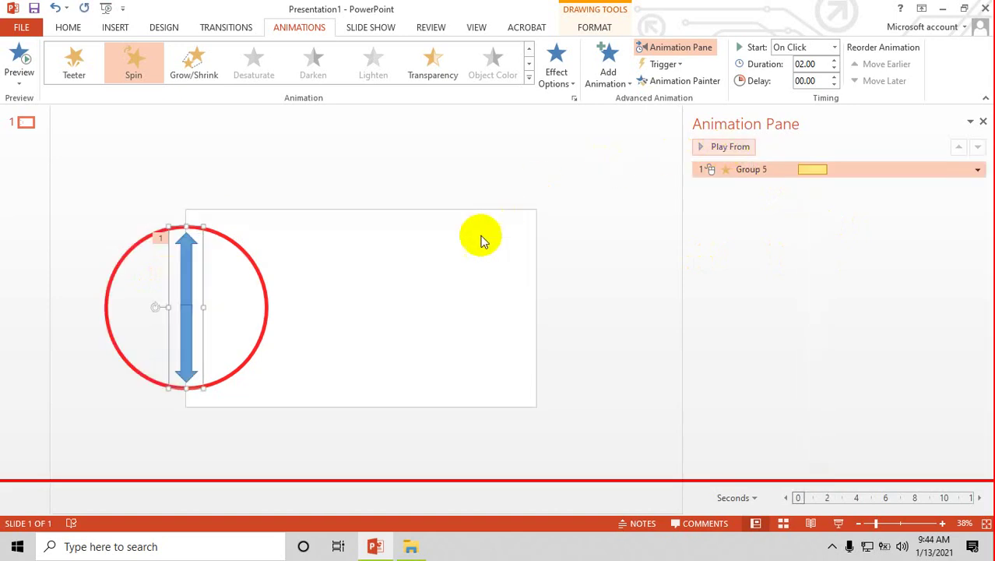
click(607, 331)
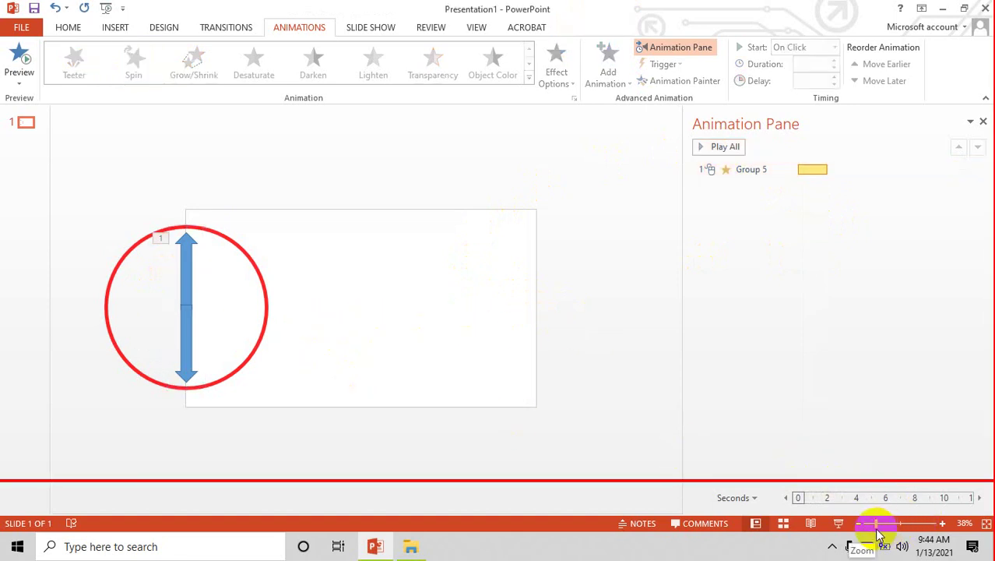
drag(876, 525, 889, 524)
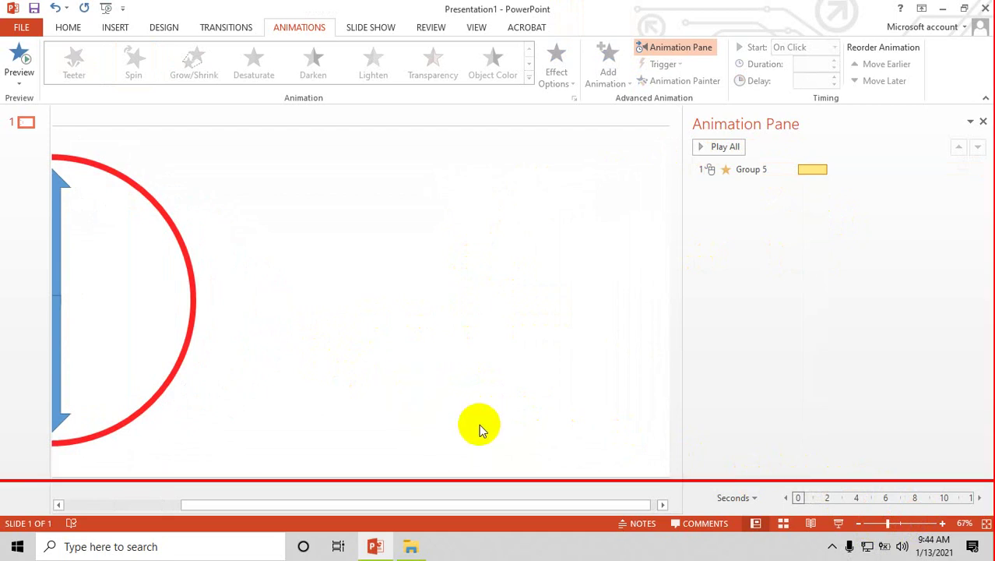
drag(888, 525, 897, 524)
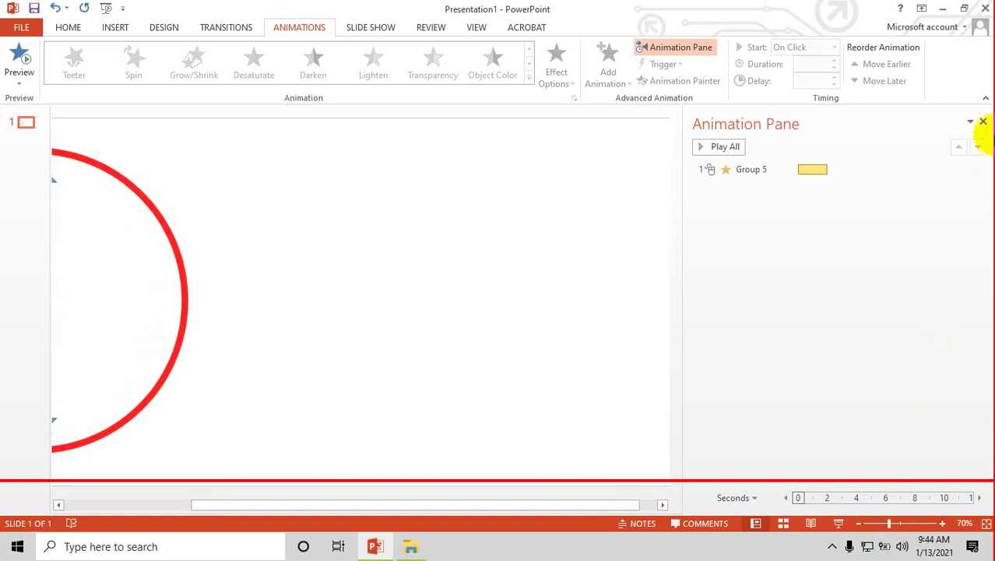
click(983, 122)
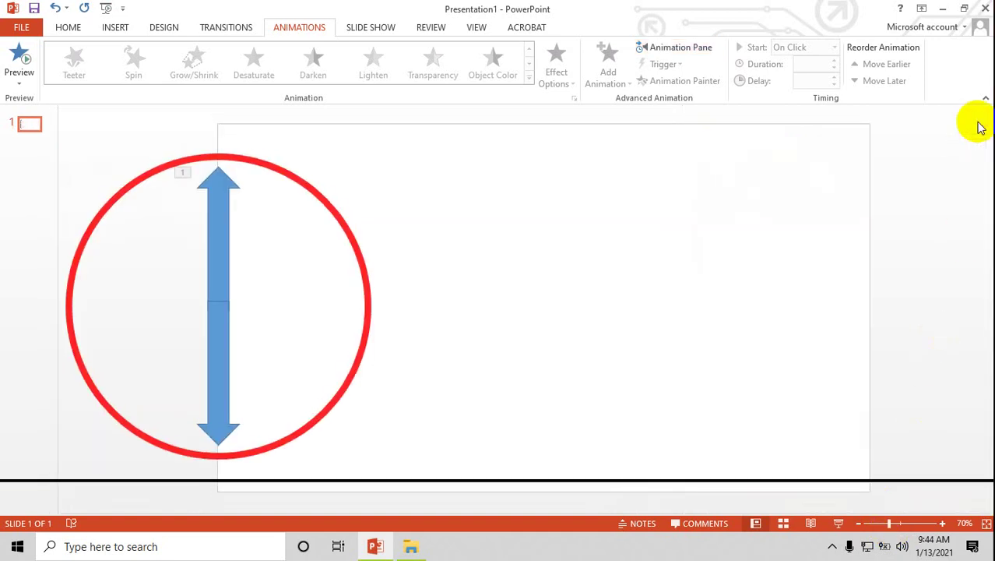
click(211, 343)
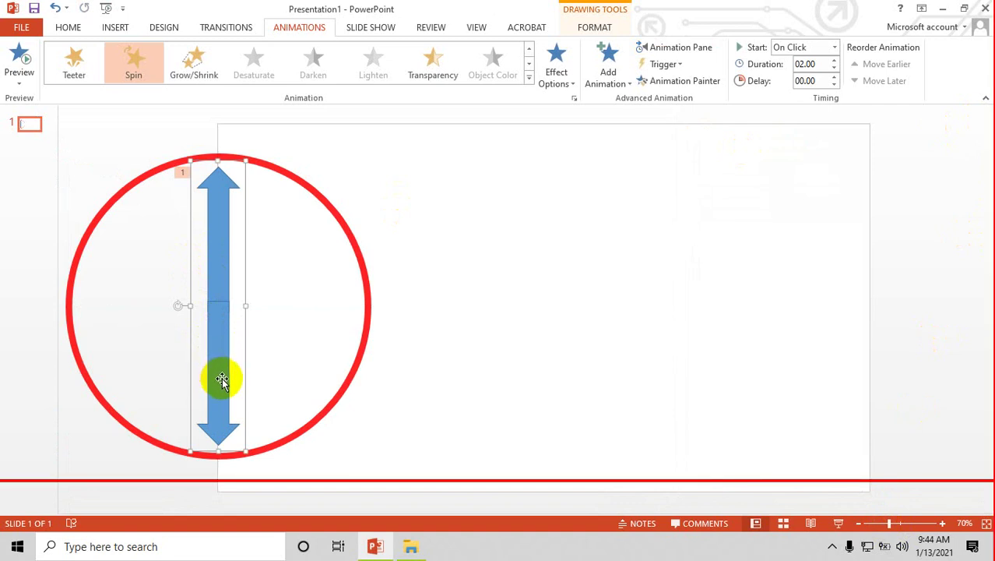
Step: Move the upright double arrow off the circle to the slide's right side
mouse_move(207, 249)
mouse_down()
mouse_move(349, 232)
mouse_move(581, 316)
mouse_up()
click(625, 316)
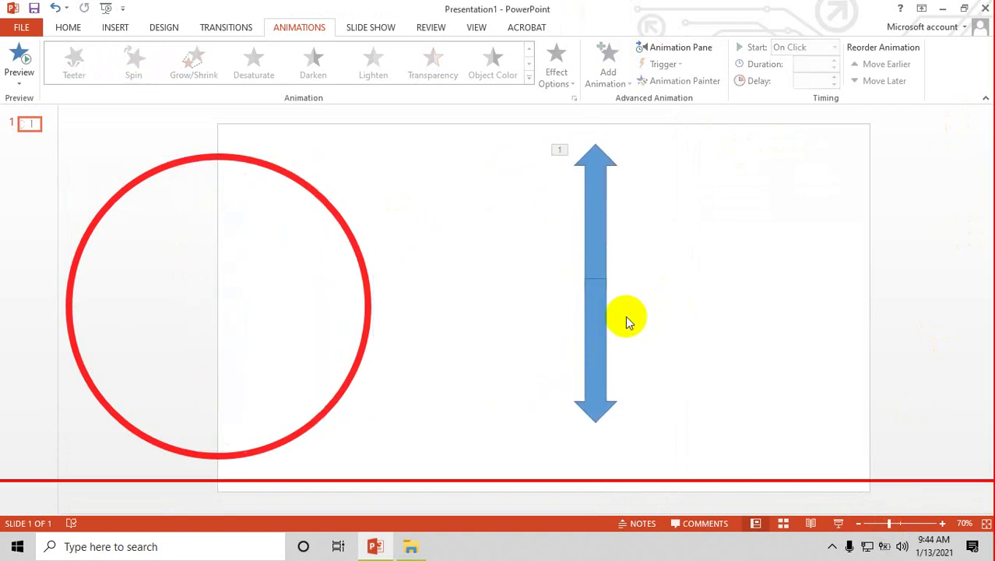
click(595, 336)
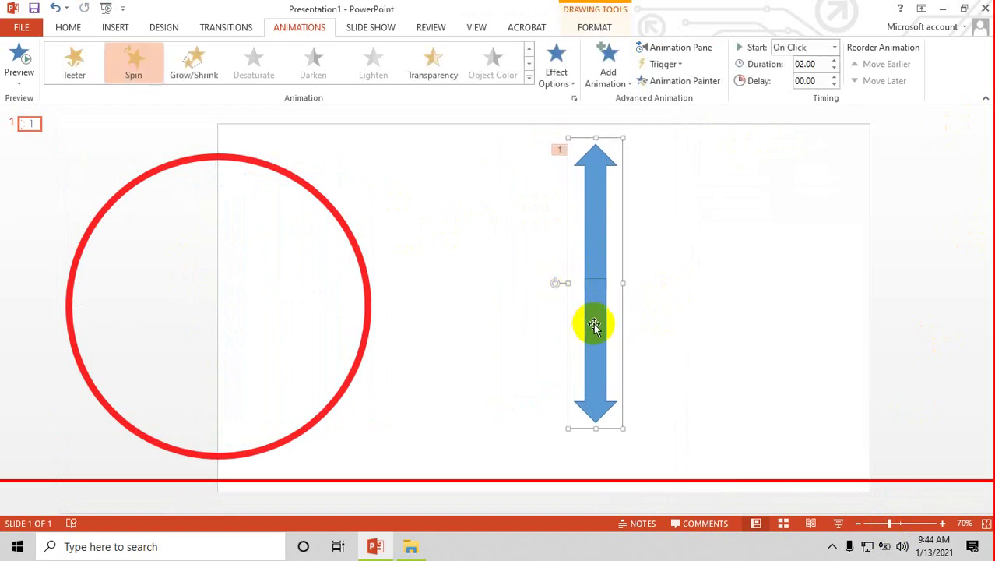
Step: Ungroup the arrow into two halves and open Format Shape for the lower half
right_click(594, 325)
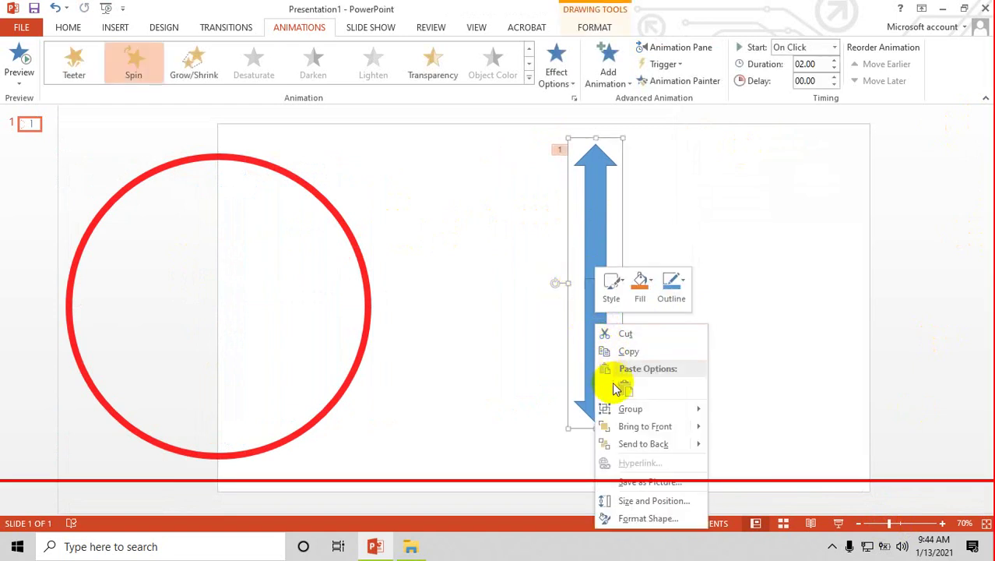
mouse_move(662, 409)
click(734, 445)
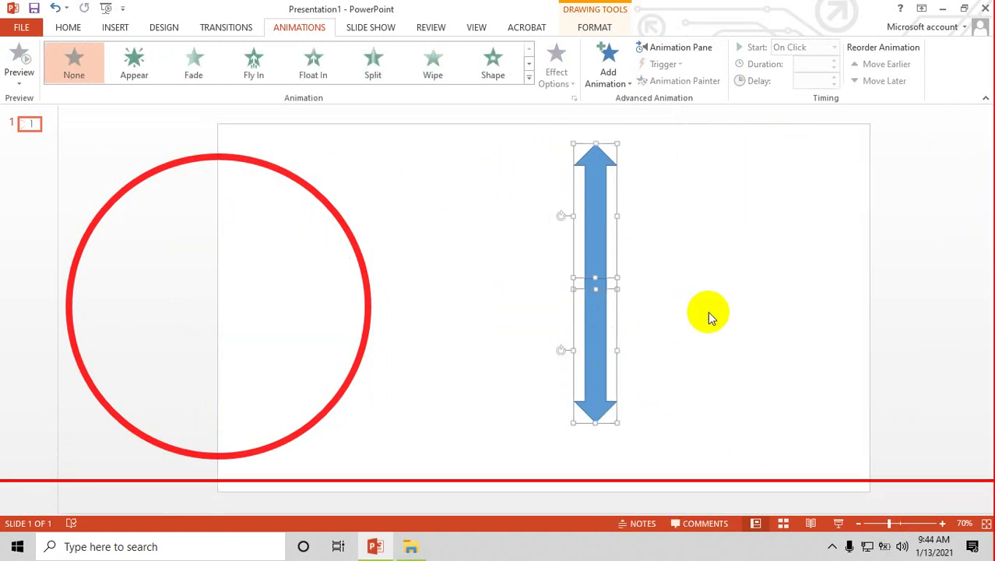
click(594, 350)
right_click(601, 363)
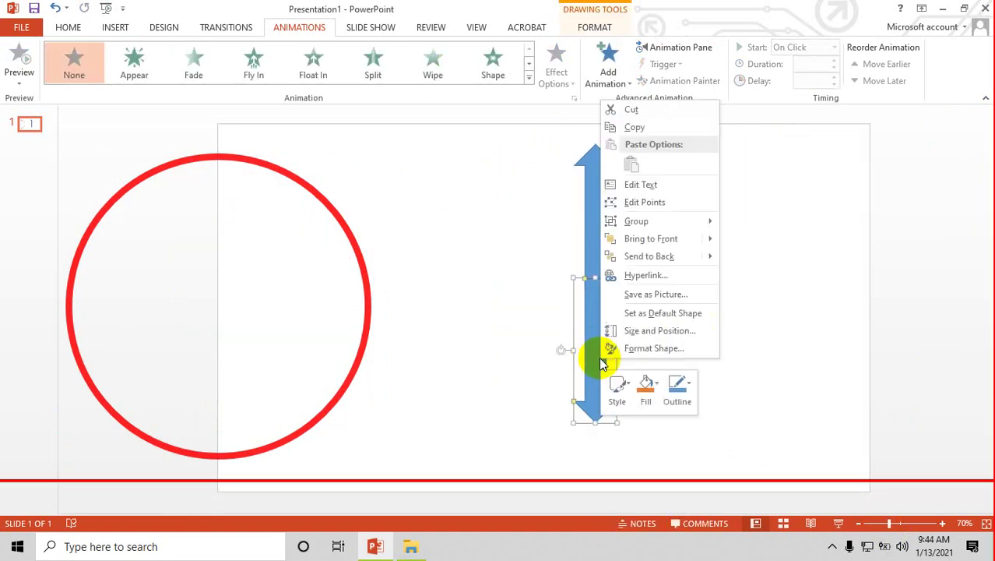
click(640, 348)
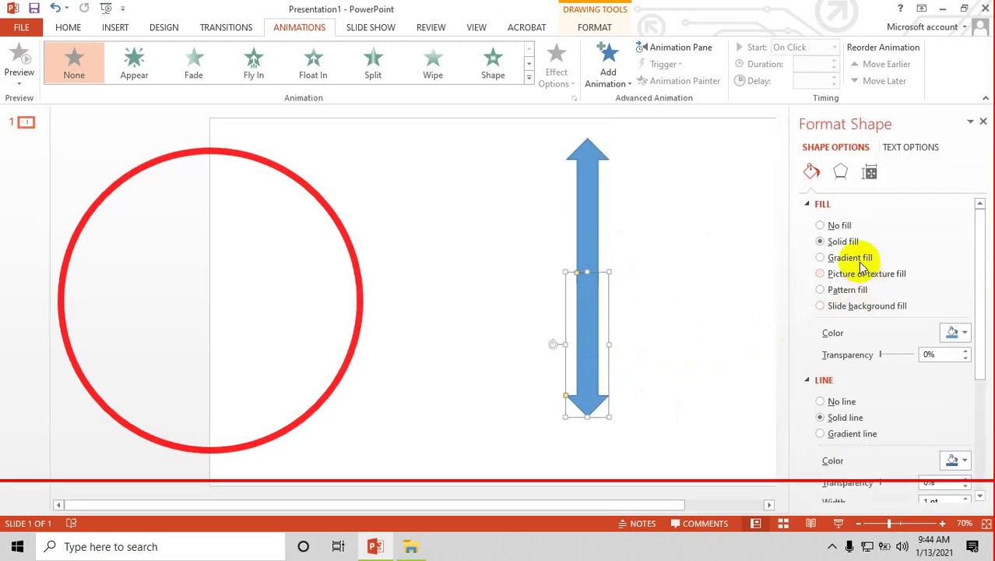
Step: Give the lower half no fill or line, regroup both pieces, and center it on the circle
click(820, 351)
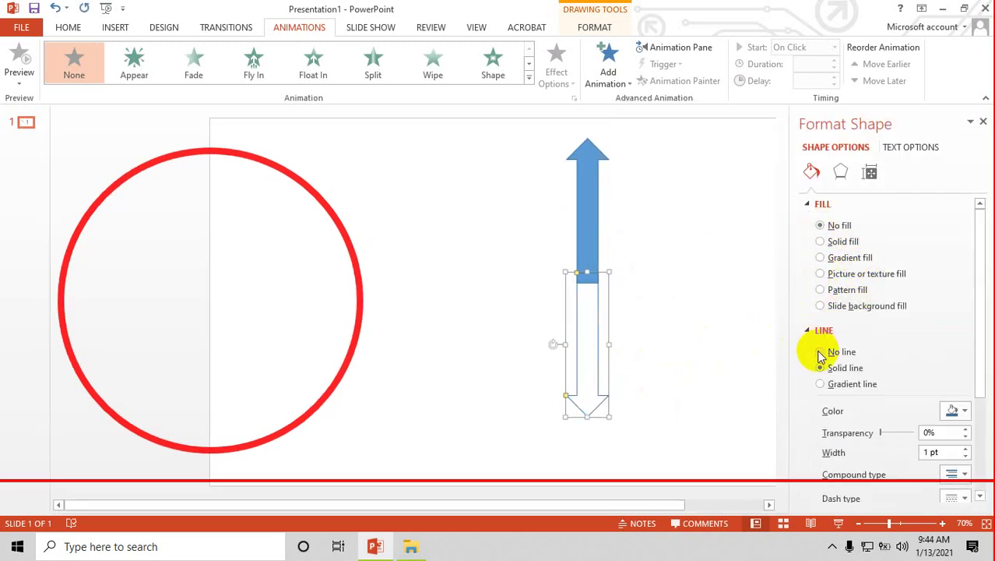
click(521, 136)
drag(514, 125, 675, 442)
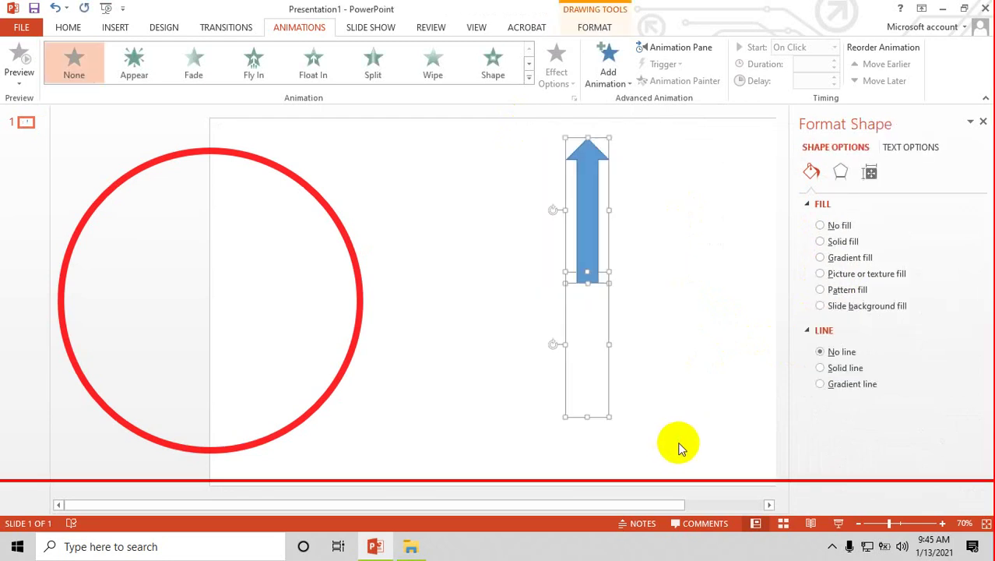
key(ctrl+g)
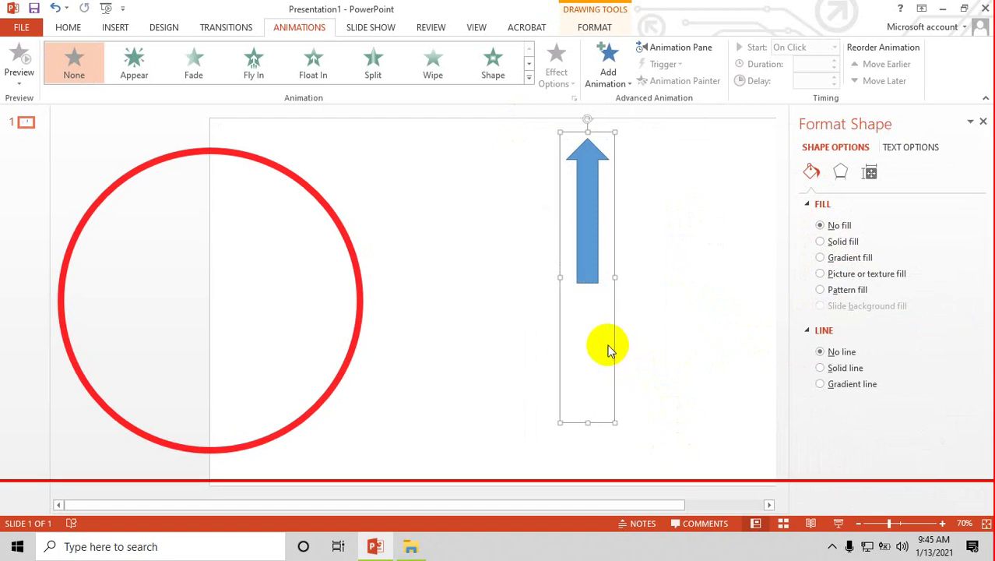
drag(582, 252, 210, 267)
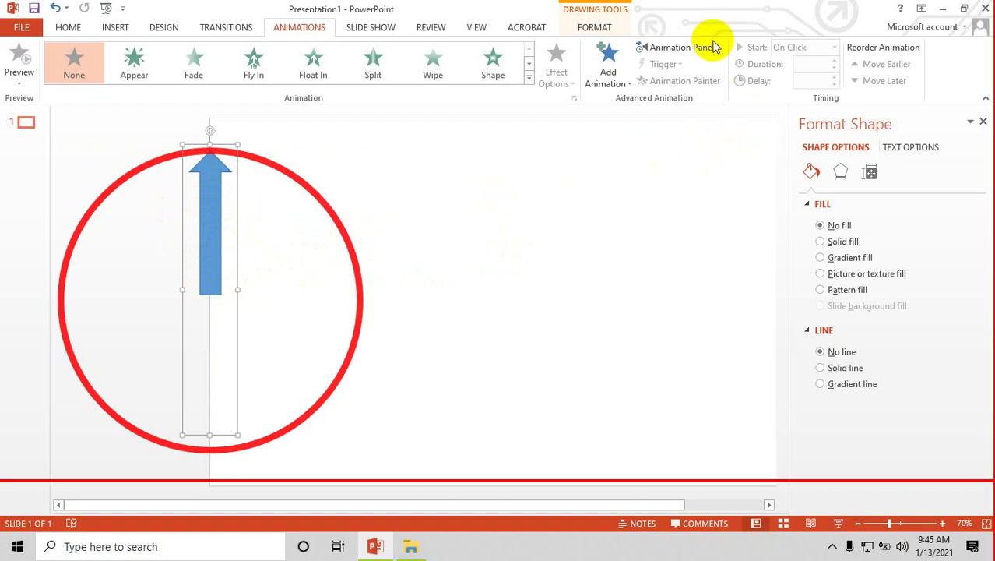
Step: Add a Spin emphasis to the arrow group, delayed 0.4 s and lasting 3.7 s
click(660, 47)
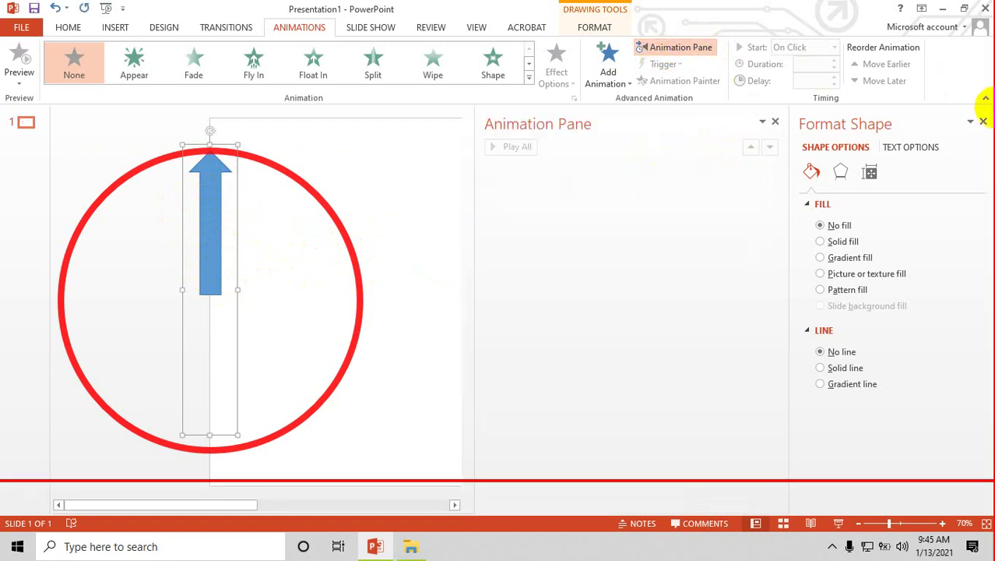
click(983, 122)
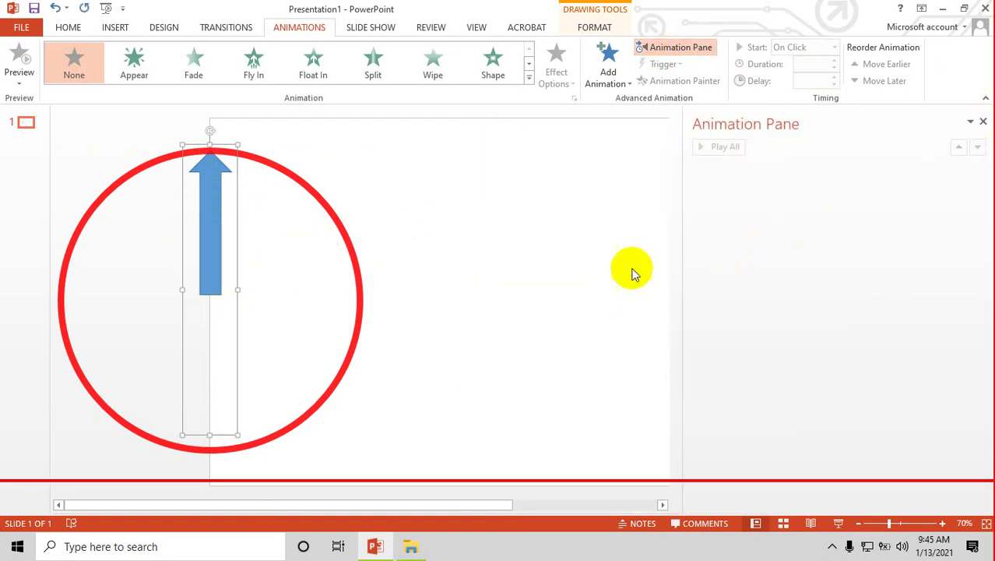
click(607, 72)
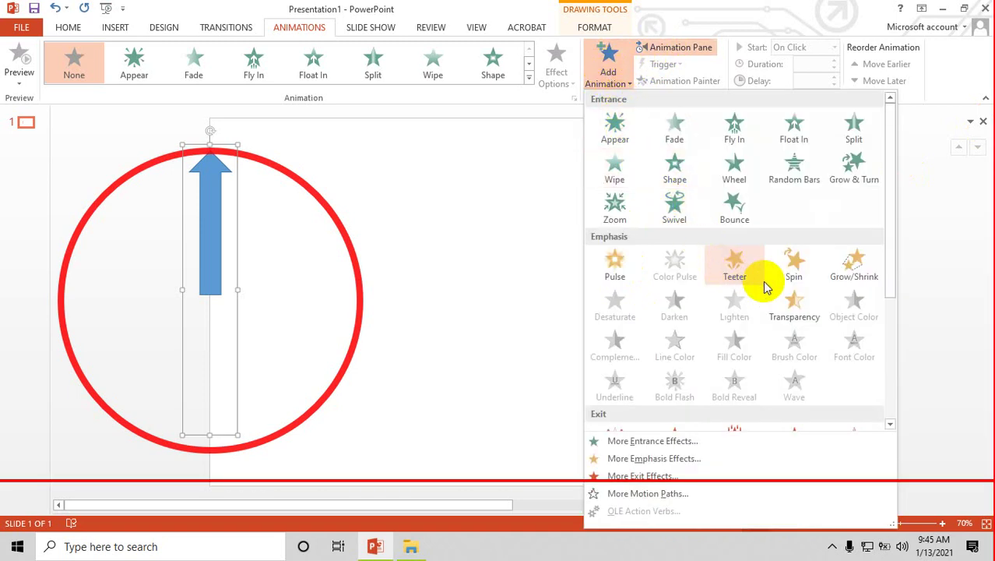
click(794, 269)
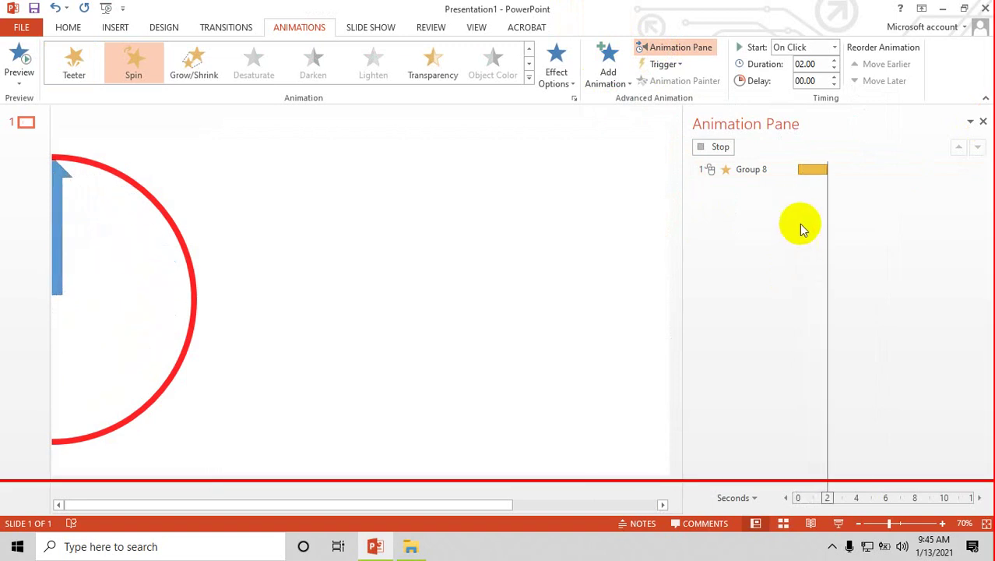
drag(827, 171, 857, 165)
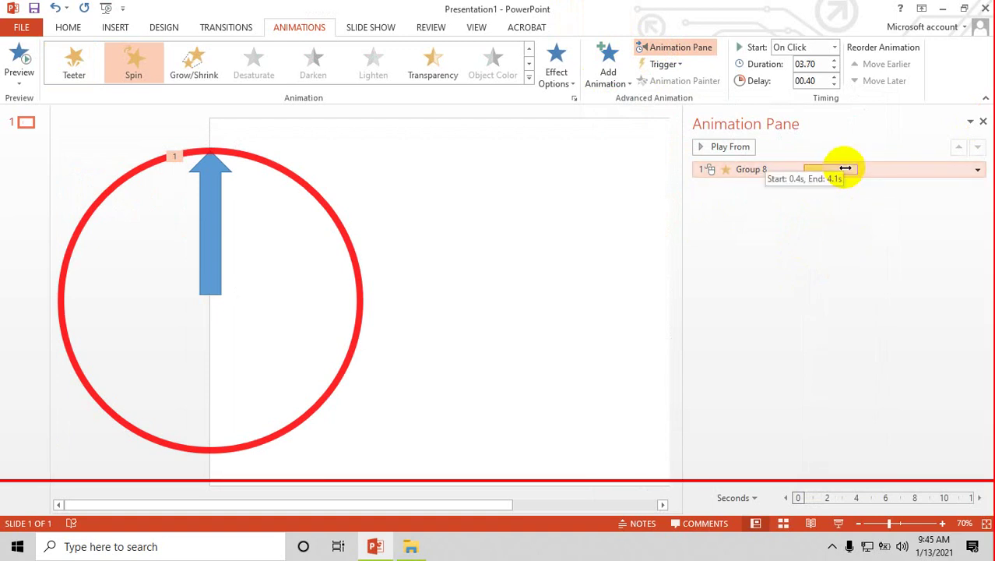
Step: Set Group 8's spin amount to a custom 30° clockwise in its Effect Options
click(559, 78)
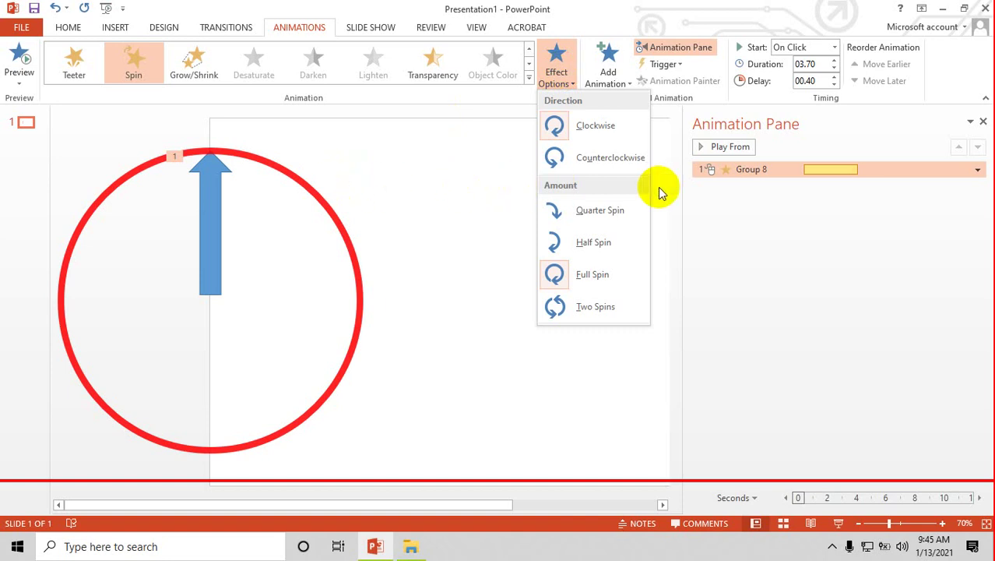
click(940, 170)
click(944, 175)
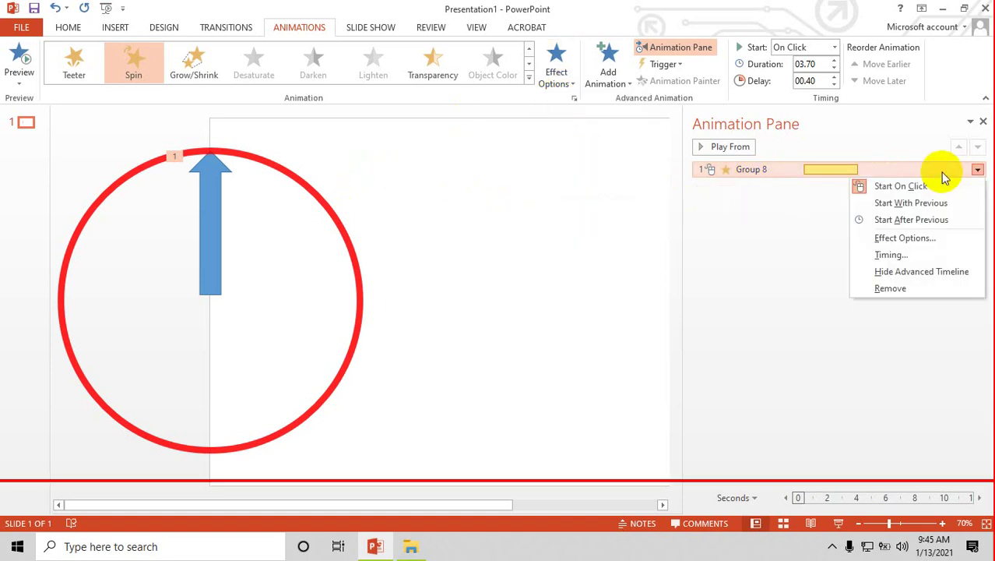
click(907, 238)
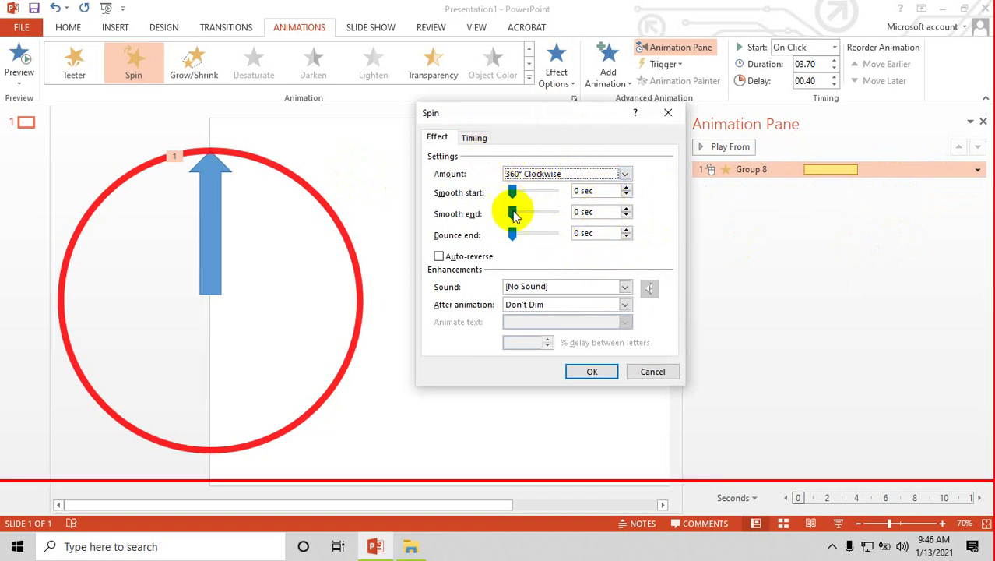
click(538, 173)
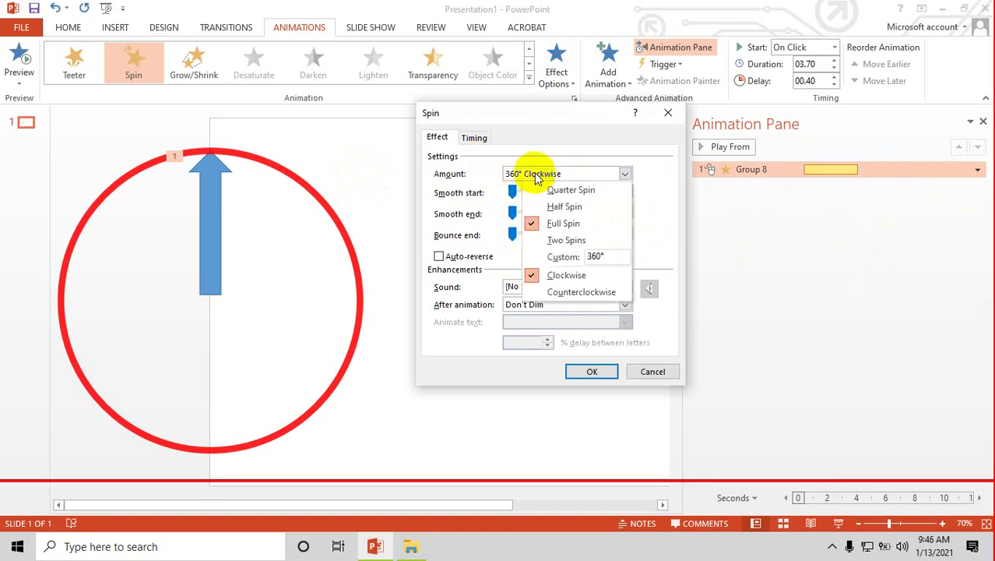
click(560, 259)
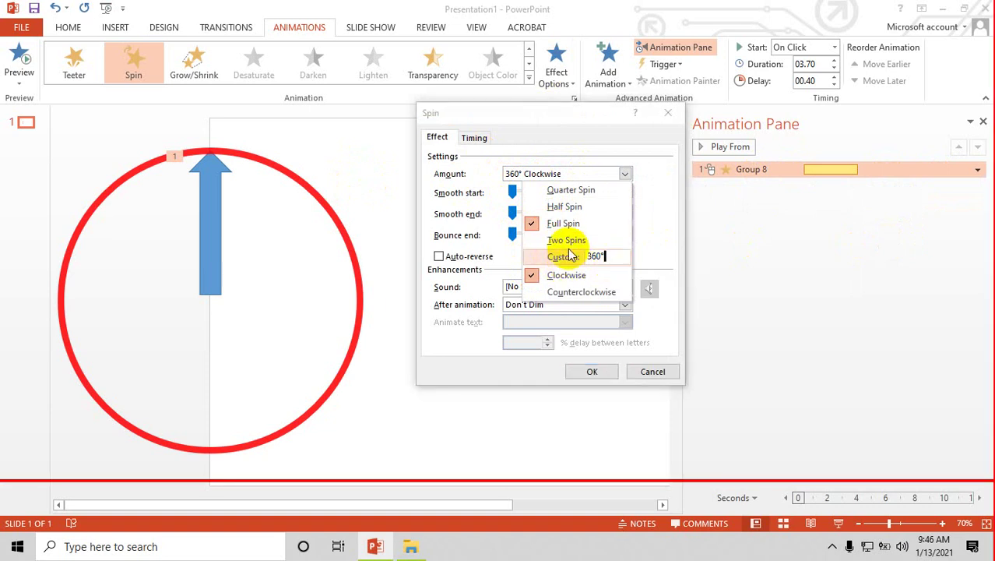
key(BackSpace)
click(571, 256)
text(3)
key(Return)
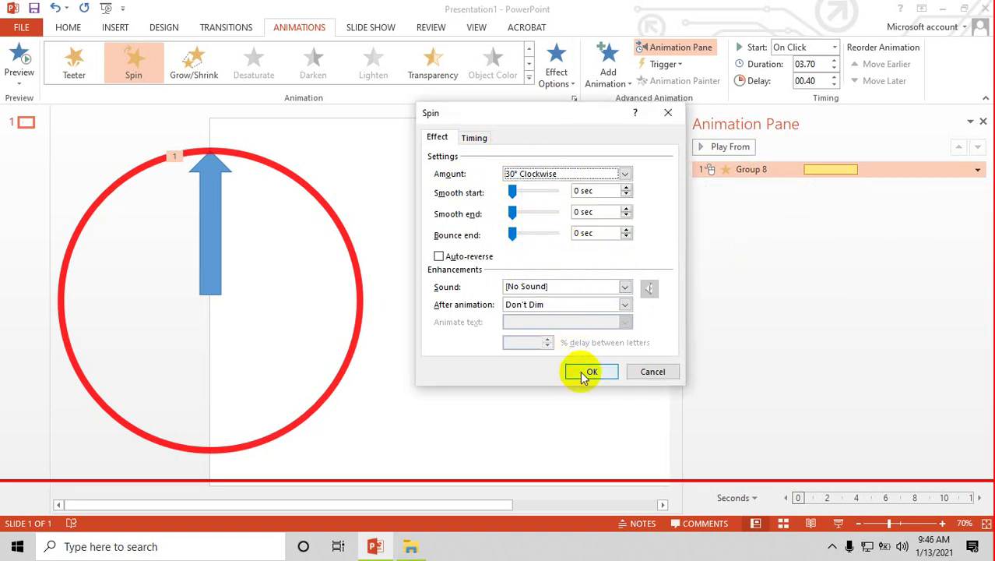
click(581, 372)
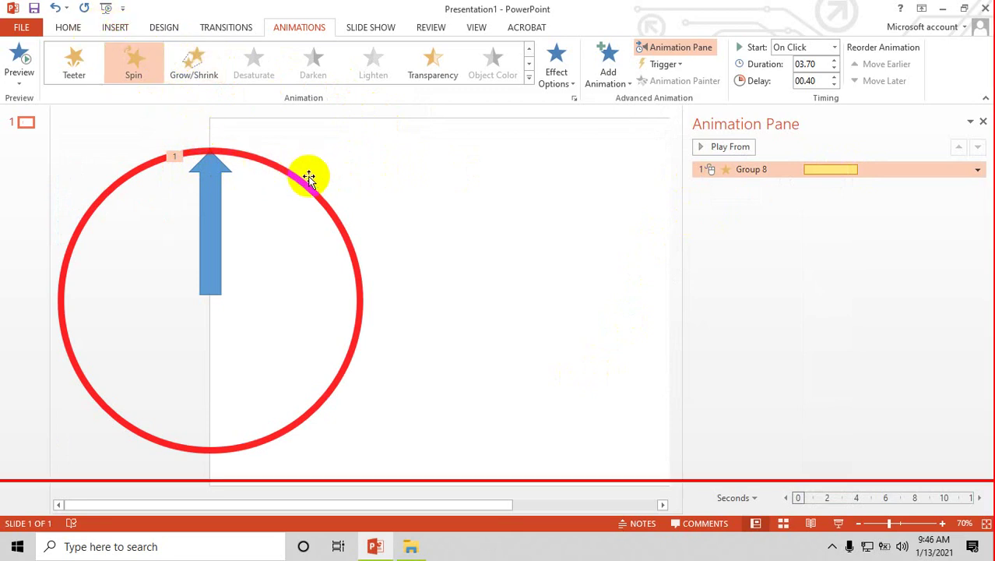
Step: Insert a text box above the circle and start typing the label
click(68, 28)
click(114, 31)
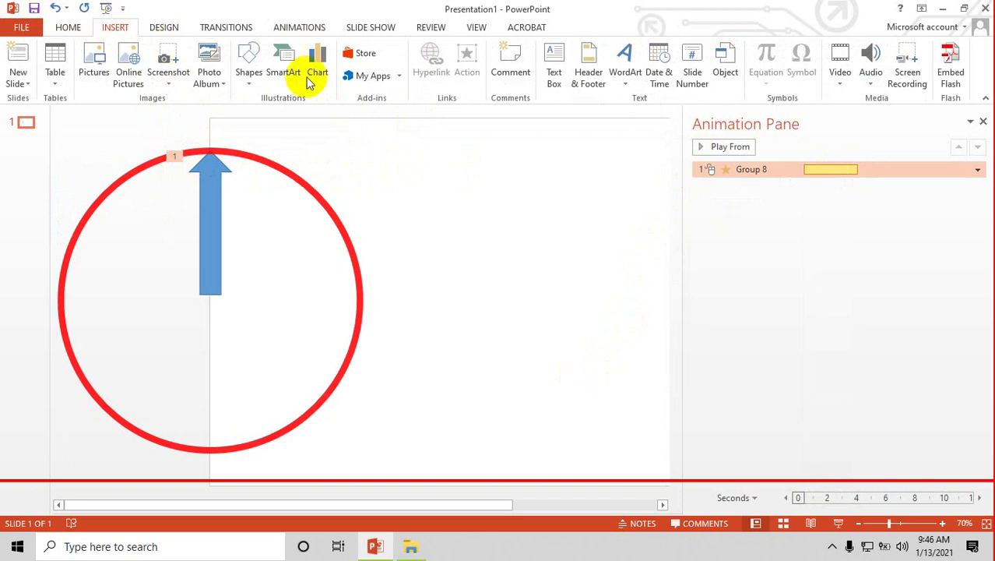
click(553, 66)
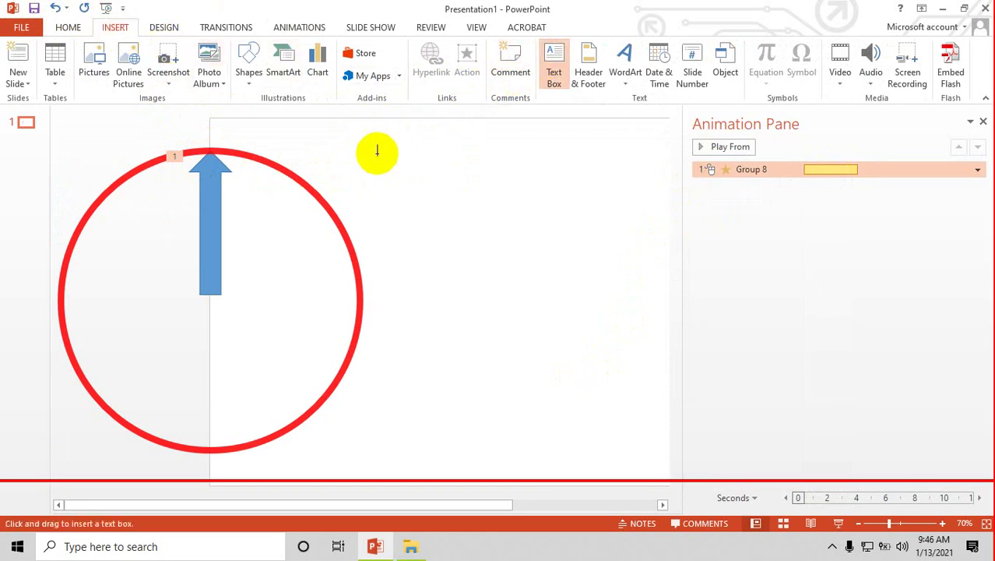
click(321, 173)
text(K)
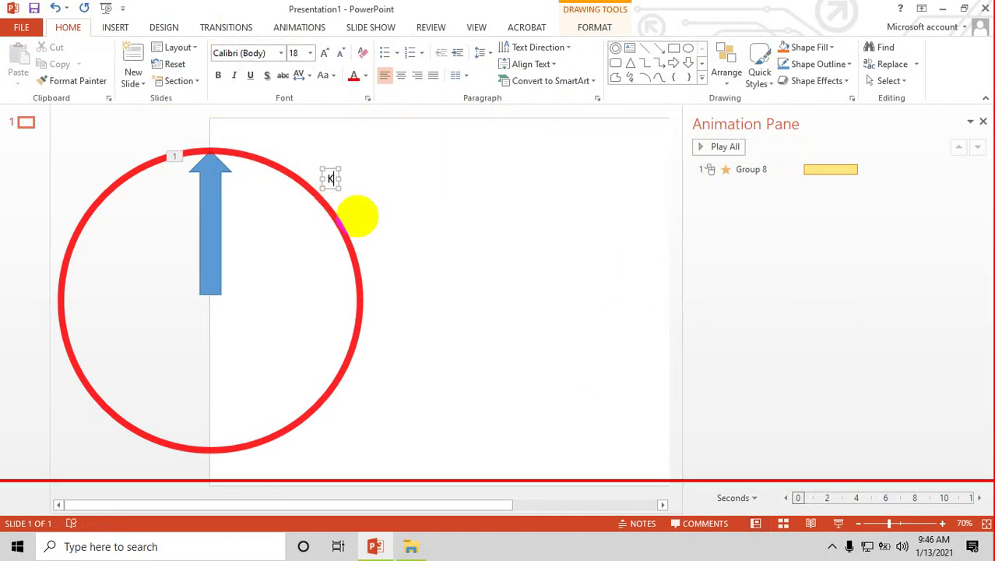
text(H)
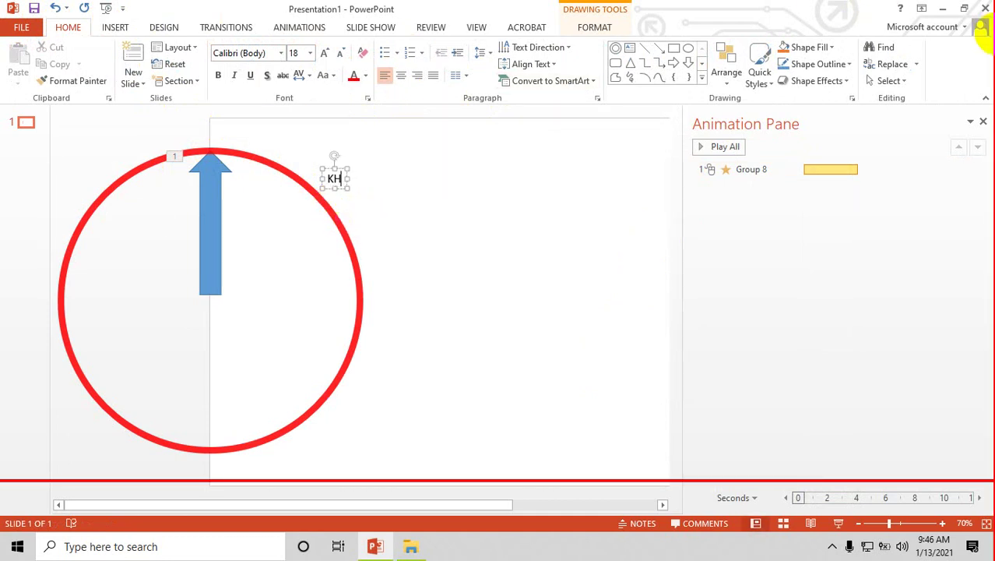
Step: Enable the UniKey Vietnamese input tool and finish typing 'KHỞI ĐỘNG'
click(942, 8)
double_click(246, 208)
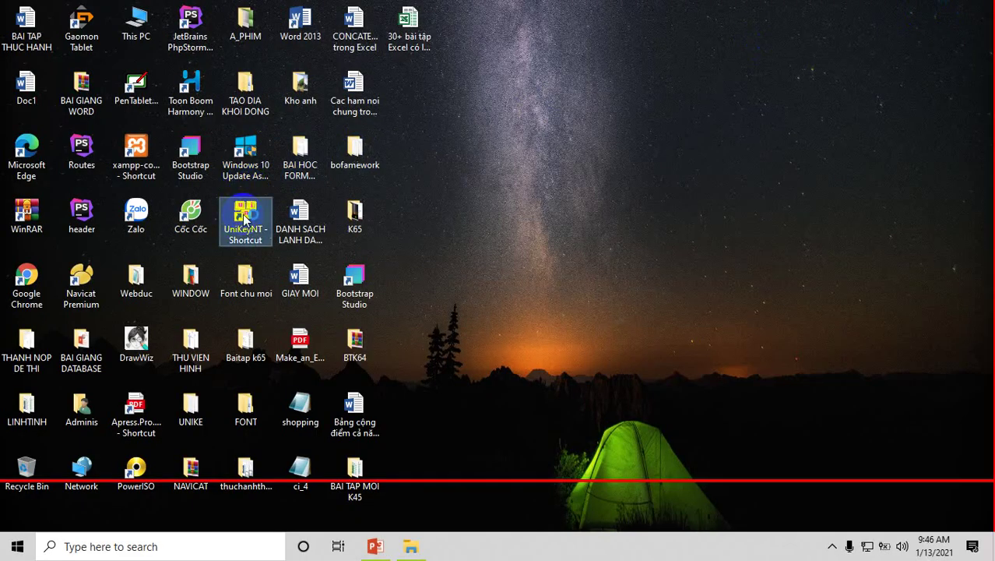
click(599, 159)
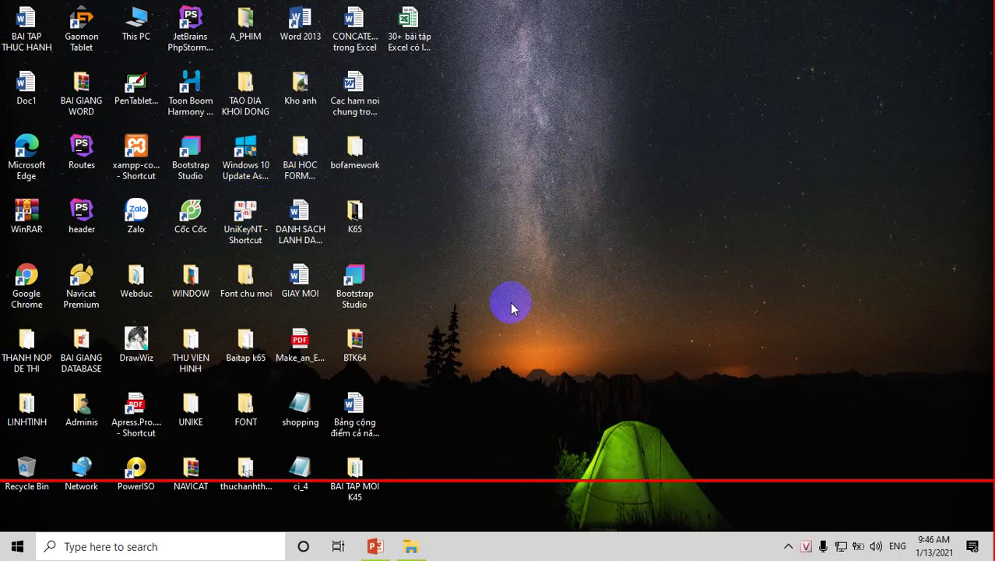
click(381, 546)
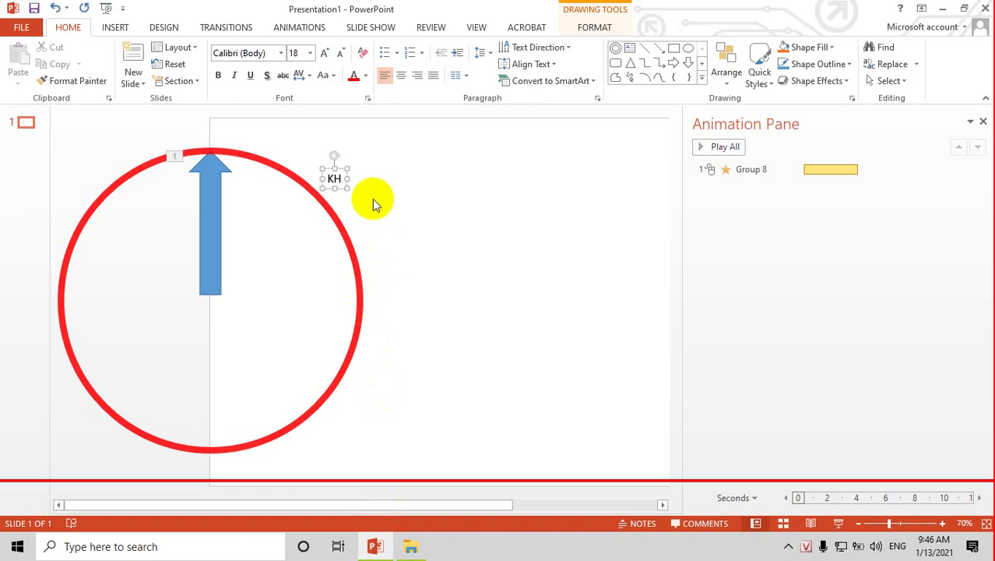
text(O)
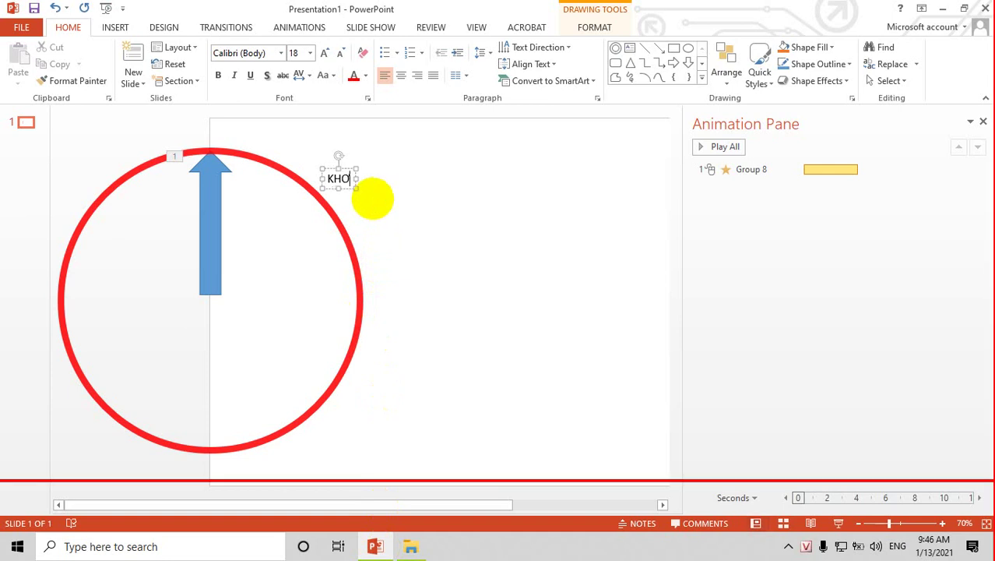
text(wri)
text( ĐÔ)
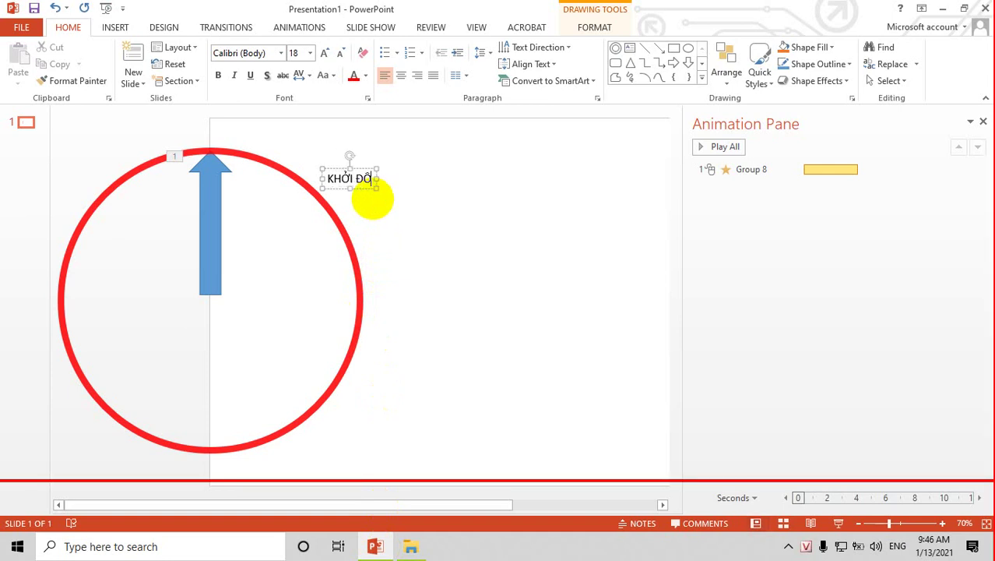
text(n)
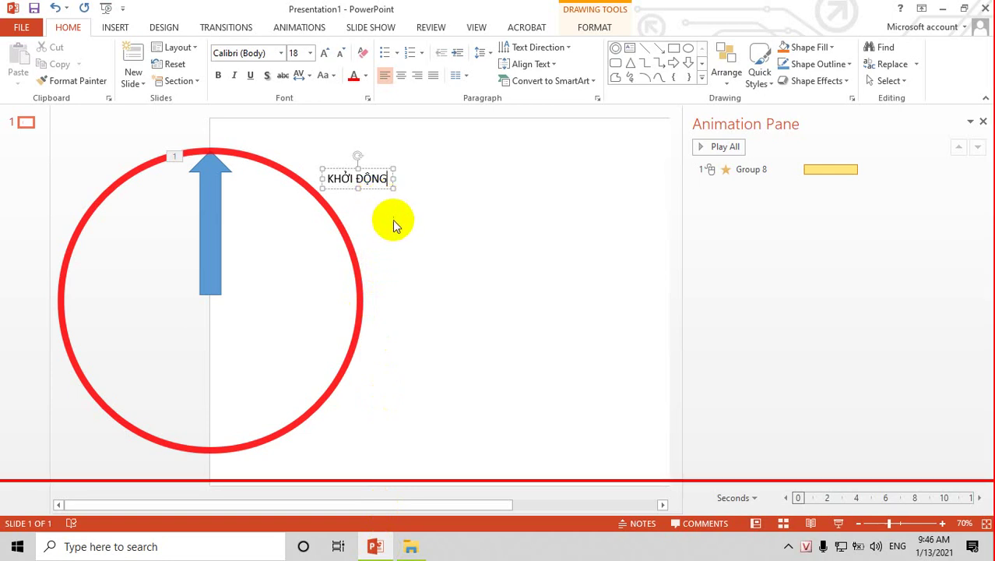
Step: Place a copy of the KHỞI ĐỘNG label beside the circle's right edge
click(399, 205)
click(362, 179)
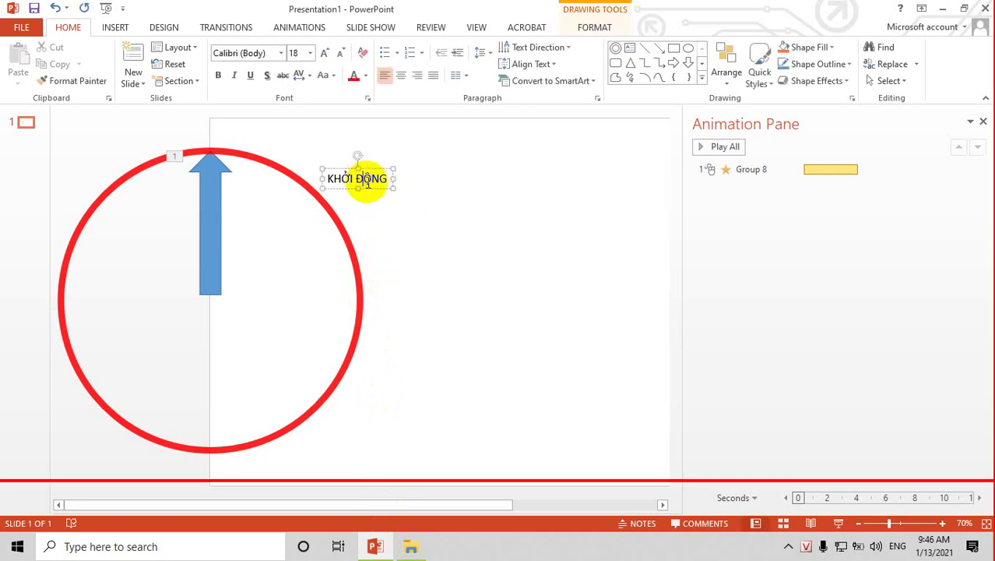
mouse_move(371, 169)
mouse_down()
mouse_move(405, 234)
mouse_move(410, 275)
mouse_up()
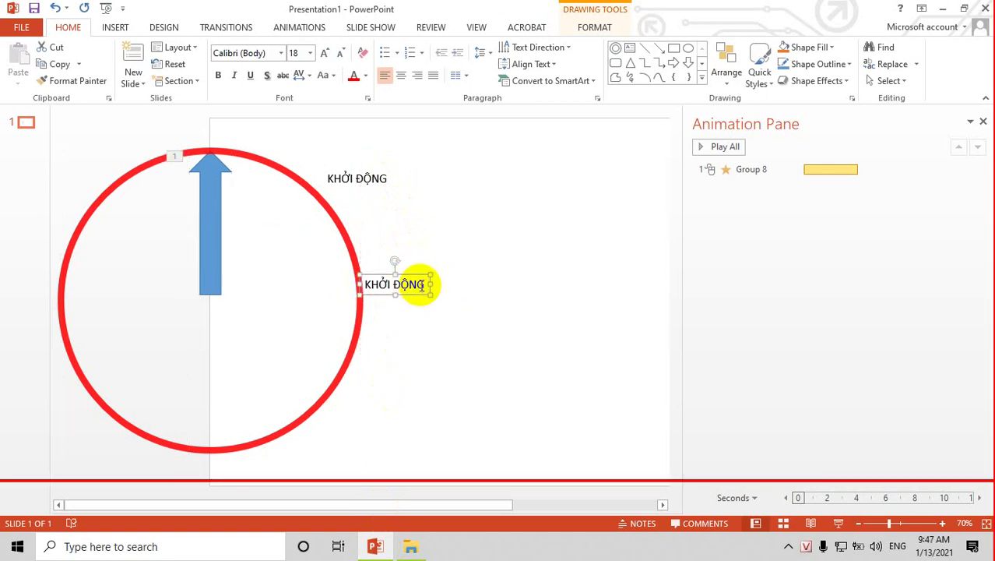
Step: Retype the copied label's text as 'VƯỢT CHƯỚNG NGẠI VẬT'
double_click(422, 286)
key(BackSpace)
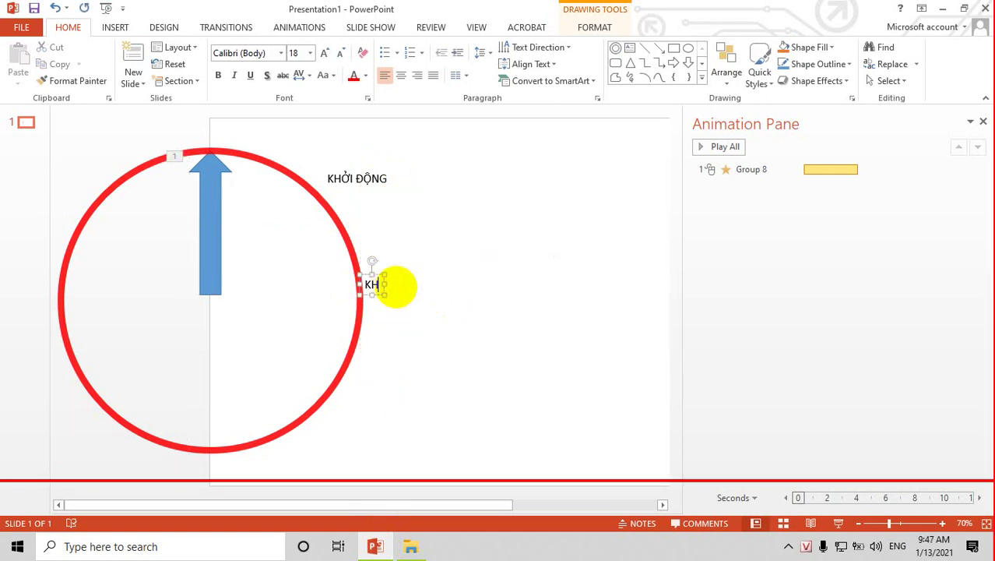
key(BackSpace)
text(V)
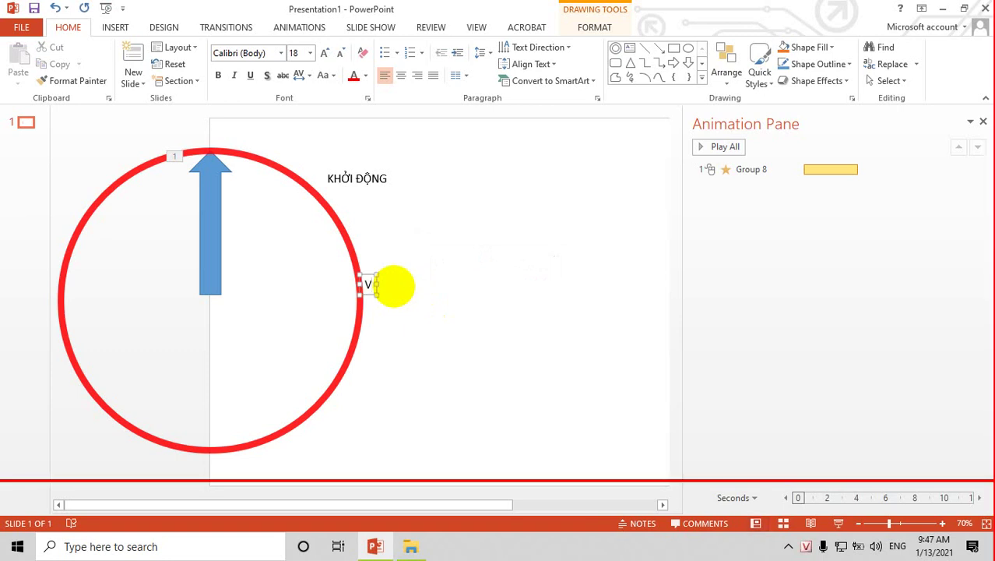
text(ƯƠ)
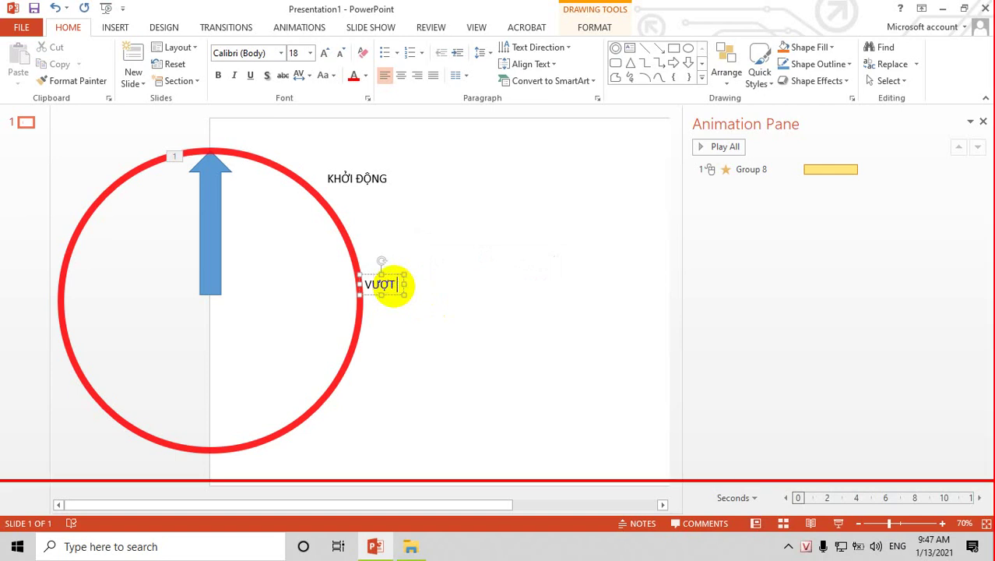
text(CH)
text(ƯƠNG)
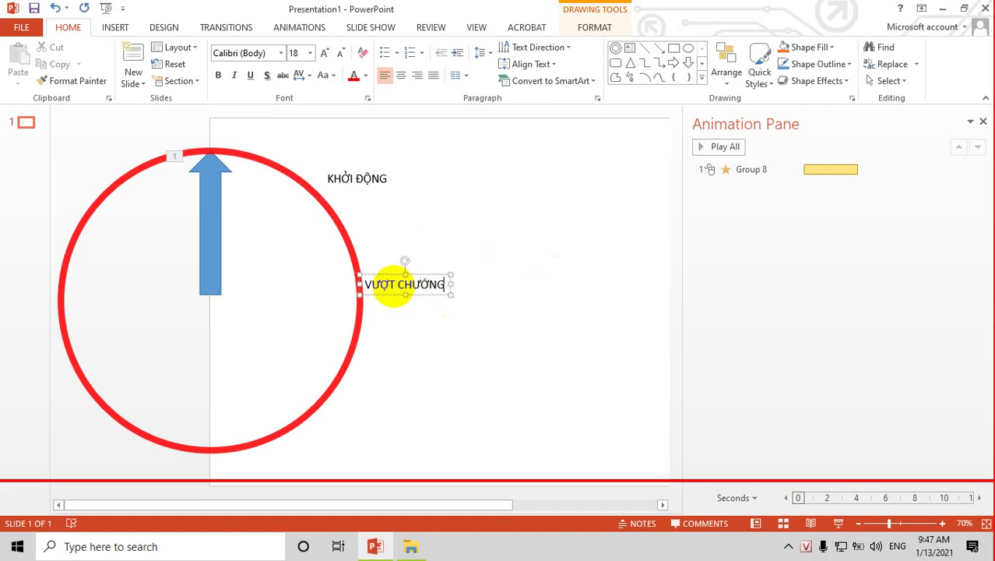
text( A)
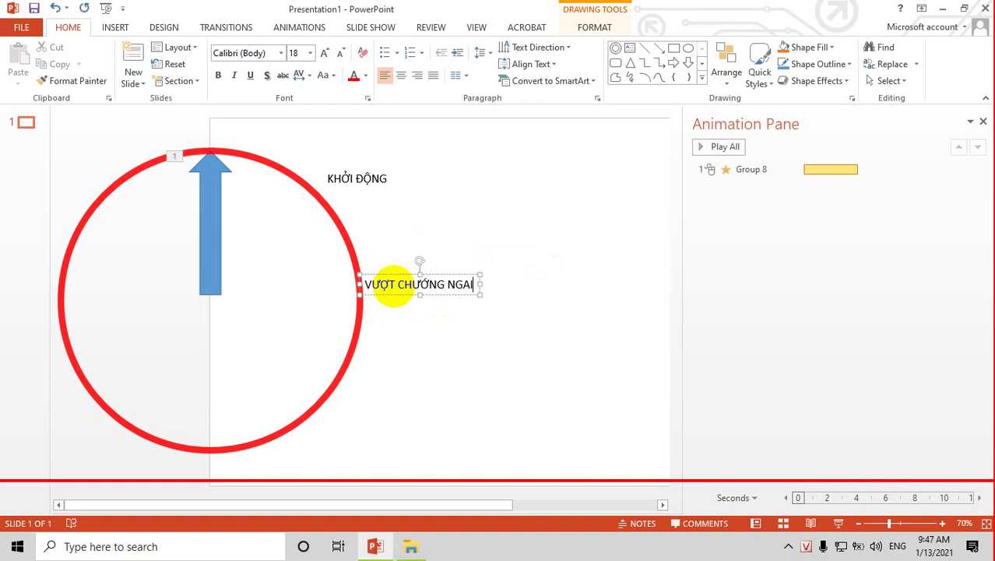
text(j Vj)
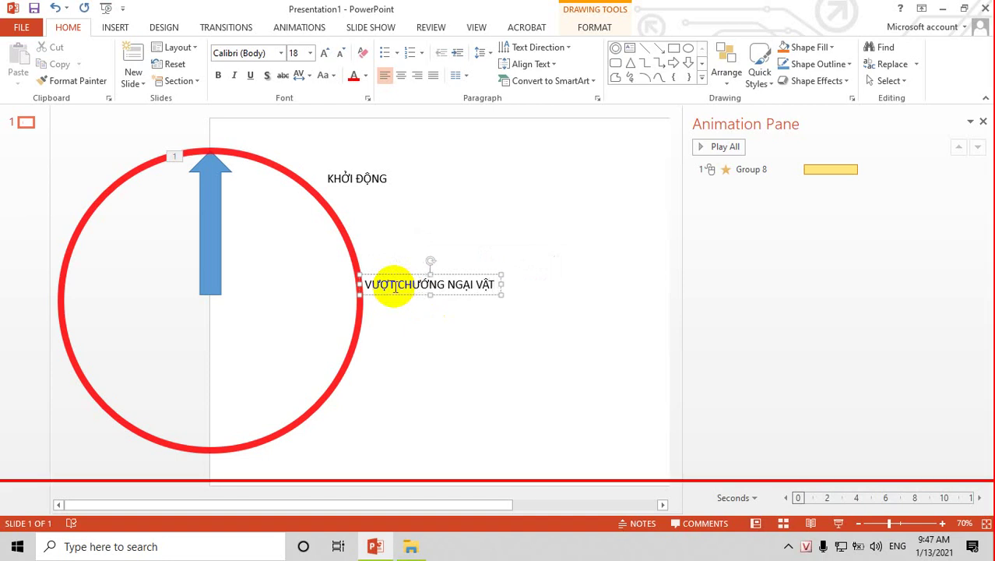
Step: Duplicate the VƯỢT CHƯỚNG NGẠI VẬT label and place the copy beside the circle's lower-right edge
click(465, 259)
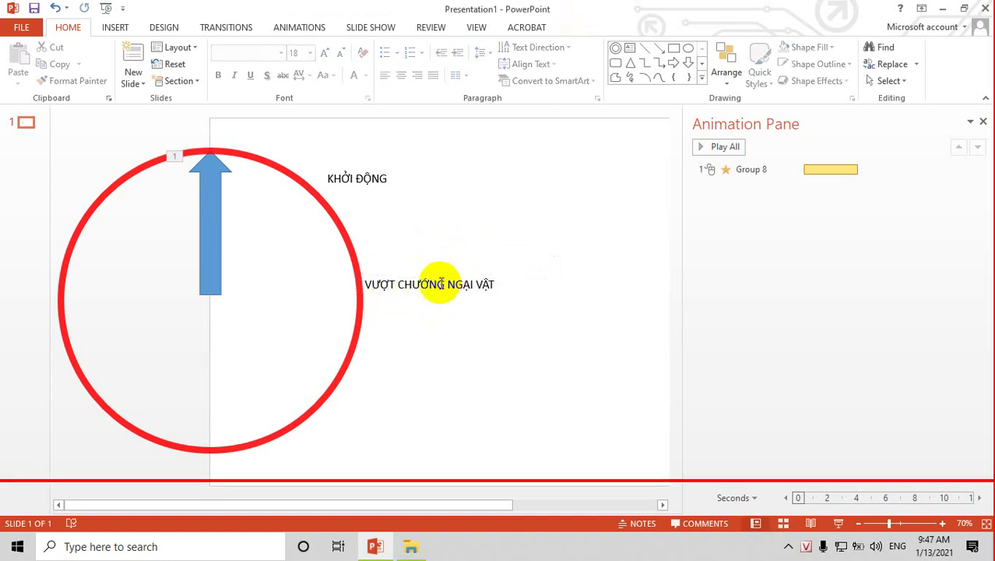
click(441, 283)
drag(437, 284, 398, 391)
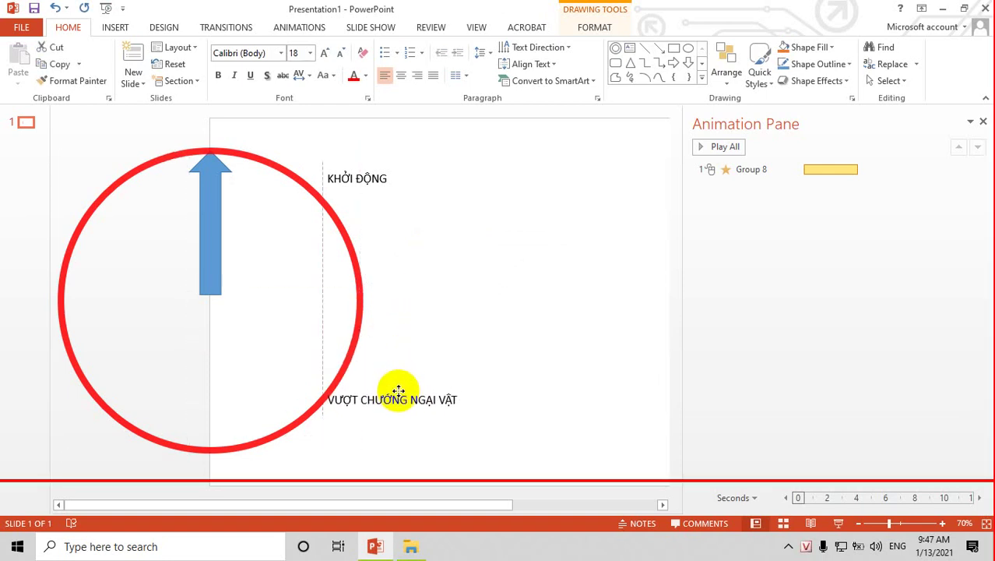
ctrl+drag(398, 391, 405, 389)
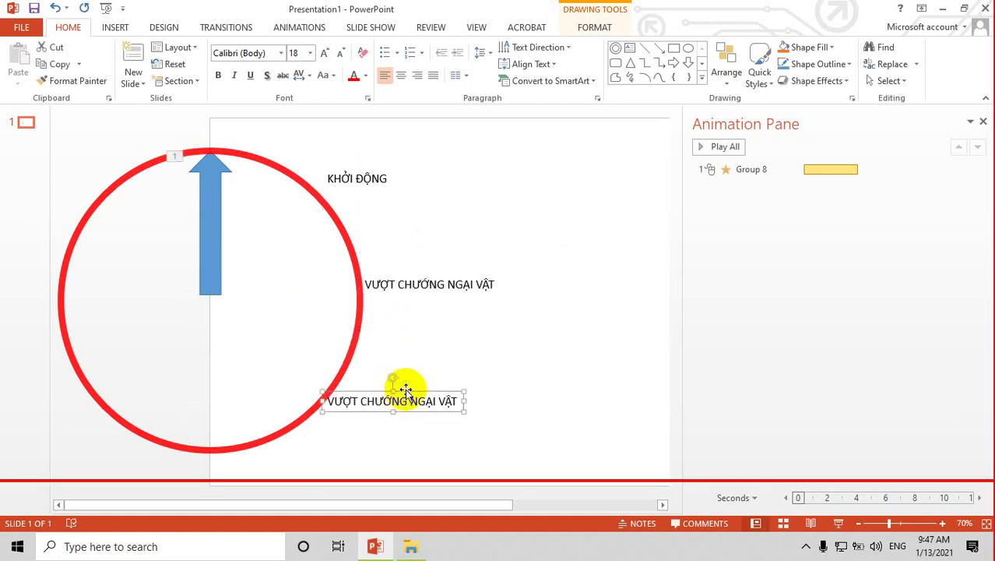
click(459, 403)
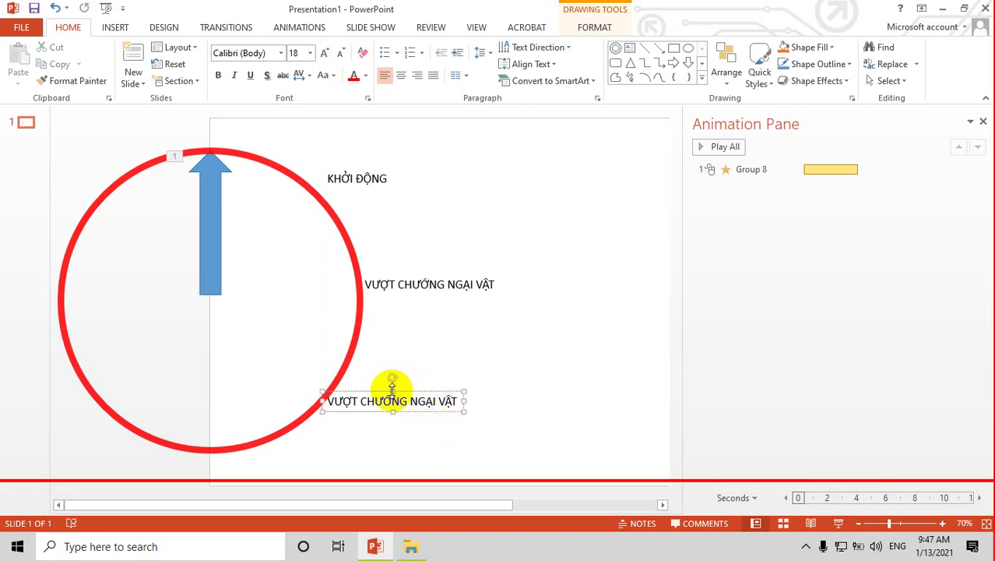
drag(387, 391, 397, 384)
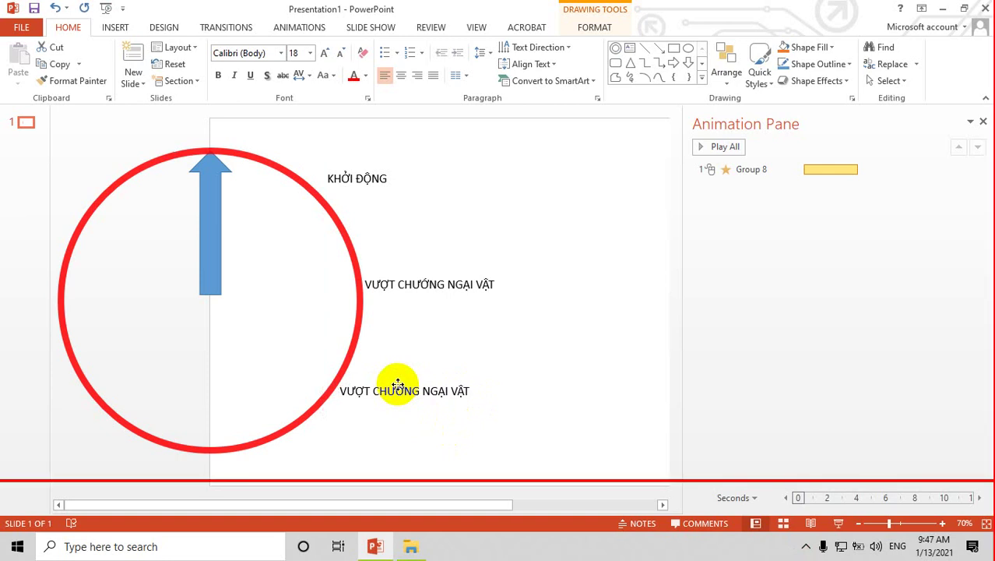
Step: Change the lower copied label's text to 'TĂNG TỐC'
click(399, 389)
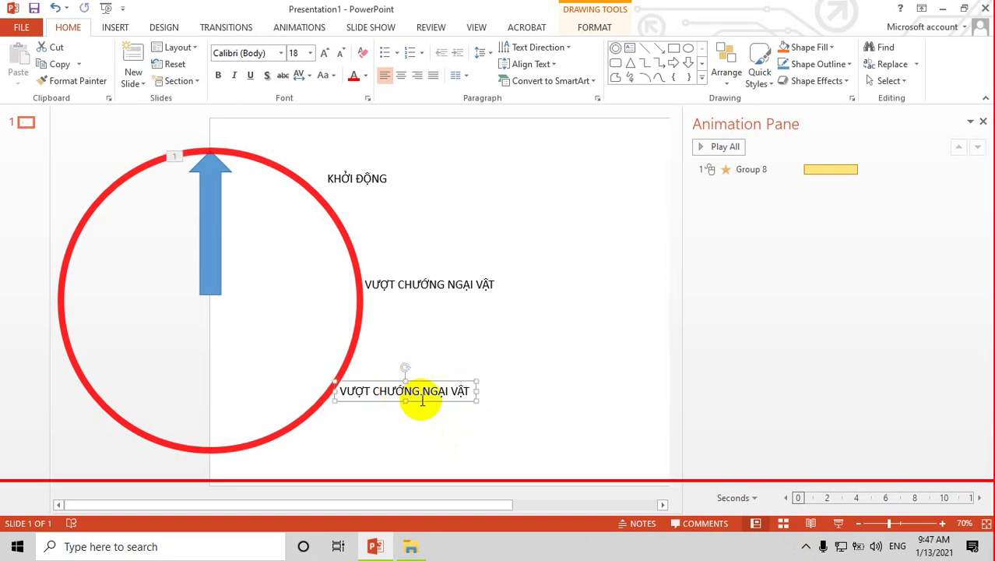
double_click(462, 391)
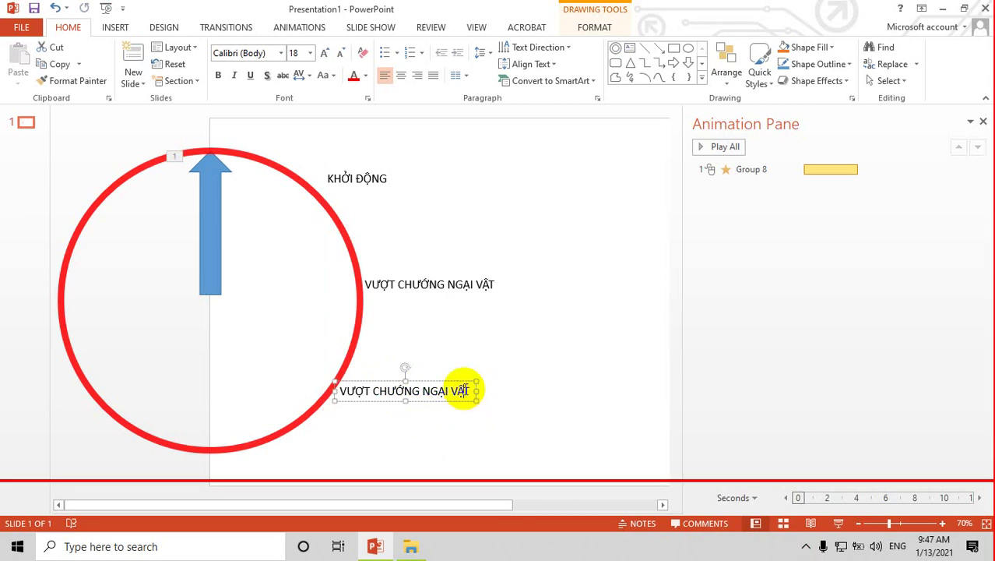
key(BackSpace)
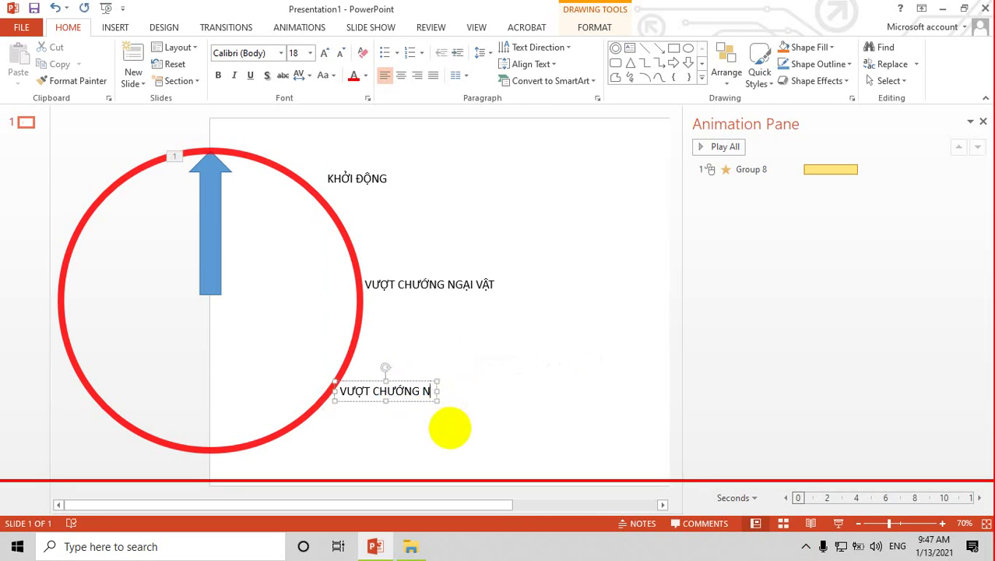
key(BackSpace)
key(BackSpace)
key(BackSpace)
key(BackSpace)
key(BackSpace)
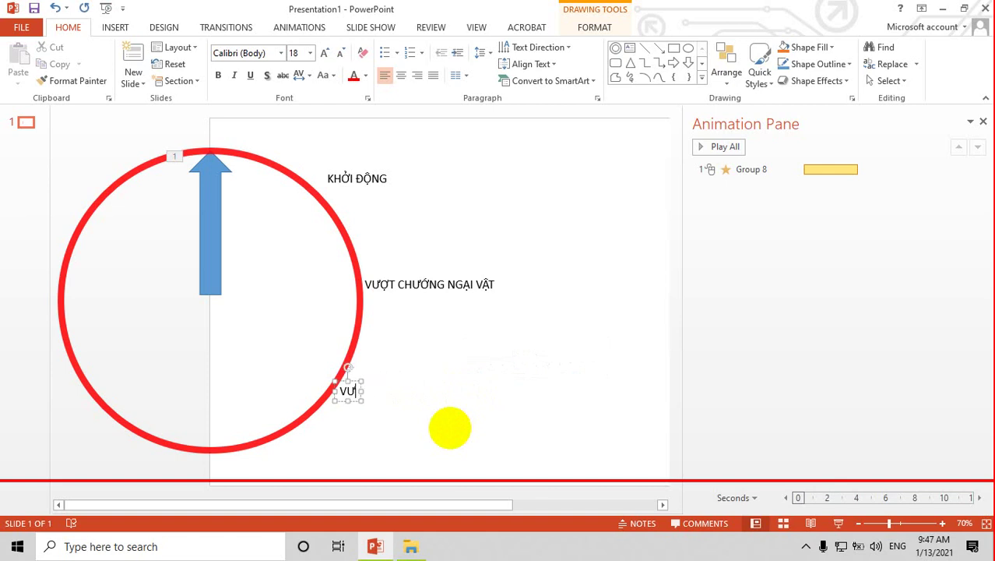
key(BackSpace)
key(BackSpace)
text(TA)
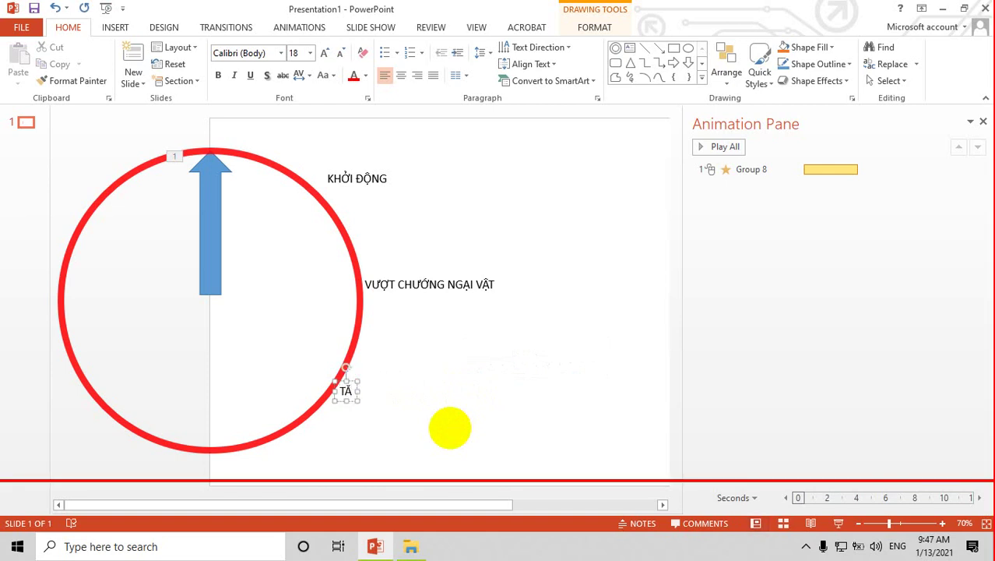
text(NG)
text(O)
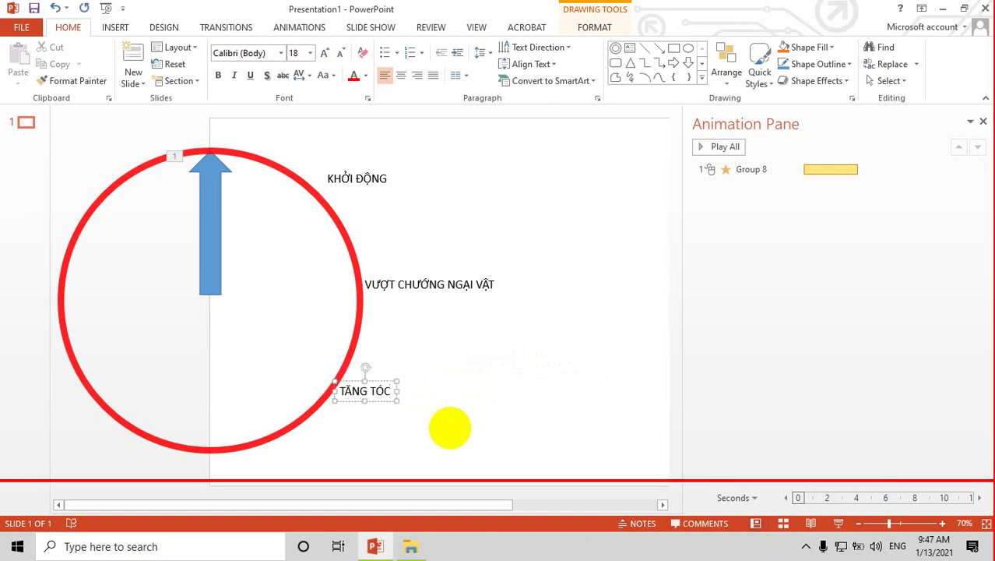
key(BackSpace)
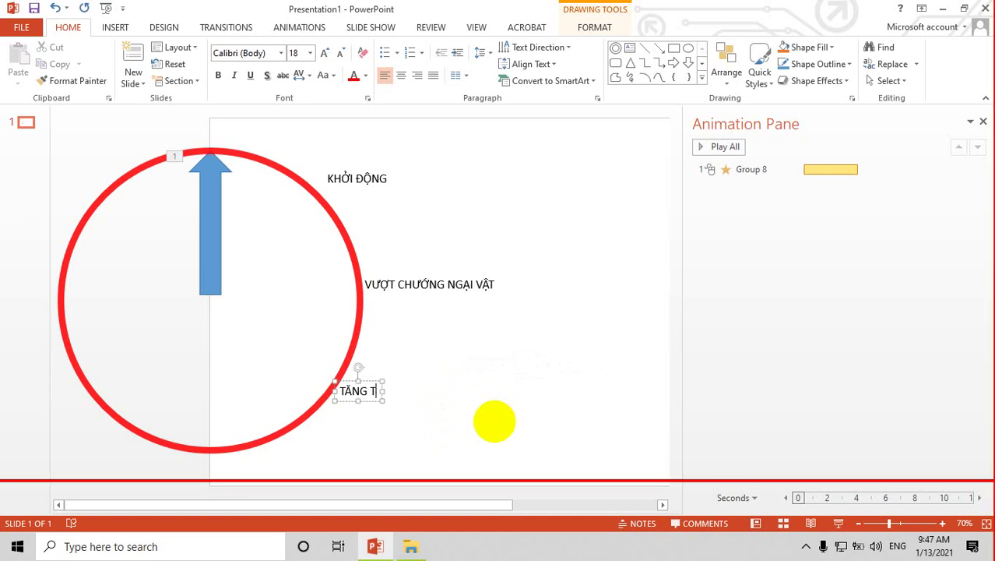
text(ỐC)
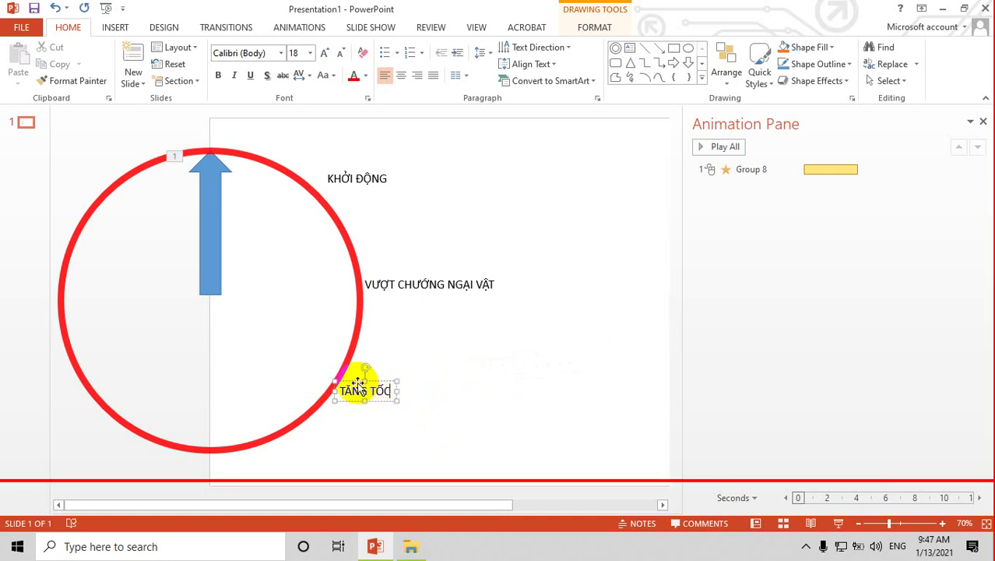
Step: Copy the TĂNG TỐC label below the circle's bottom and retype it as 'VỀ ĐÍCH'
mouse_move(359, 380)
mouse_down()
mouse_move(304, 440)
mouse_move(256, 460)
mouse_up()
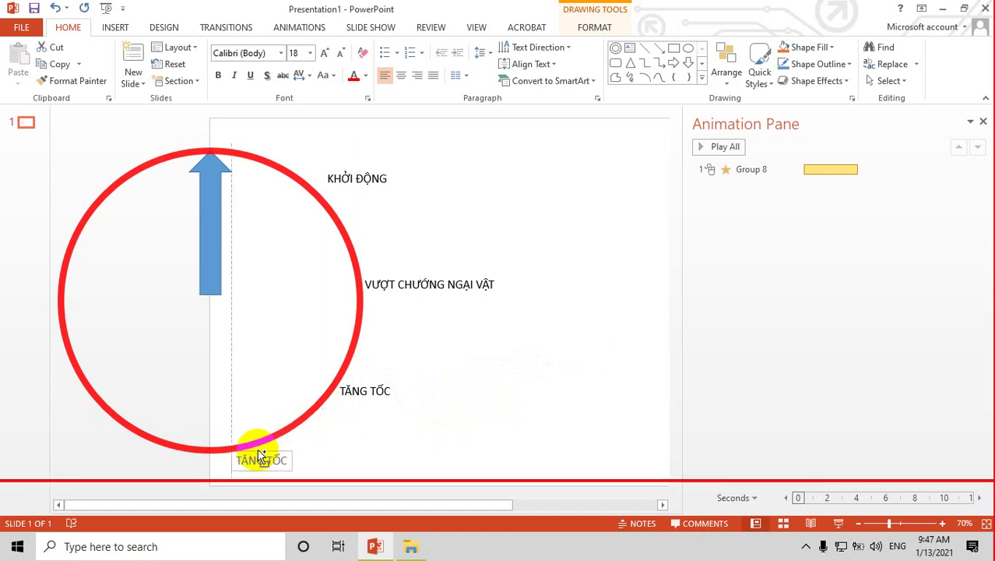
click(289, 460)
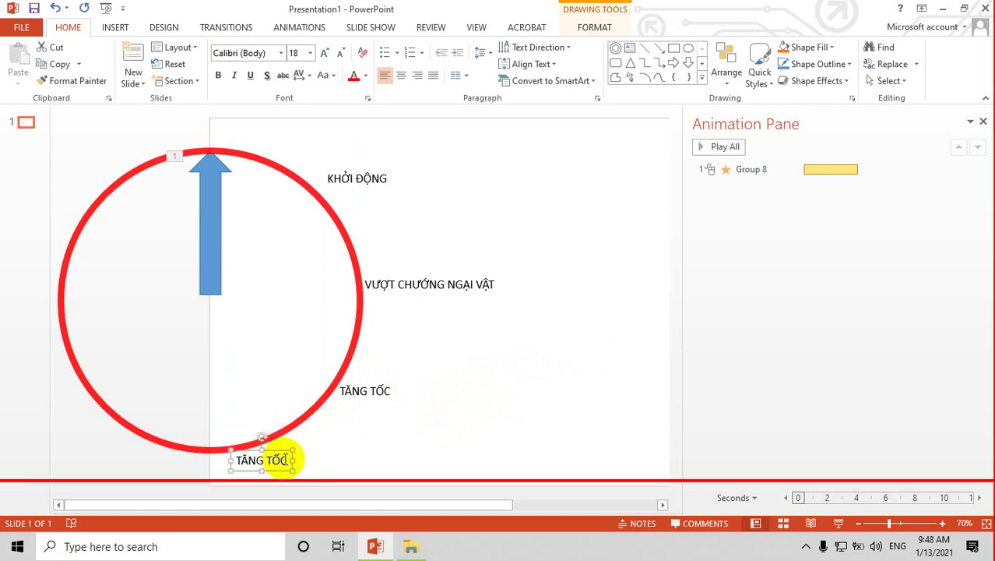
key(BackSpace)
key(BackSpace)
key(BackSpace)
key(BackSpace)
key(BackSpace)
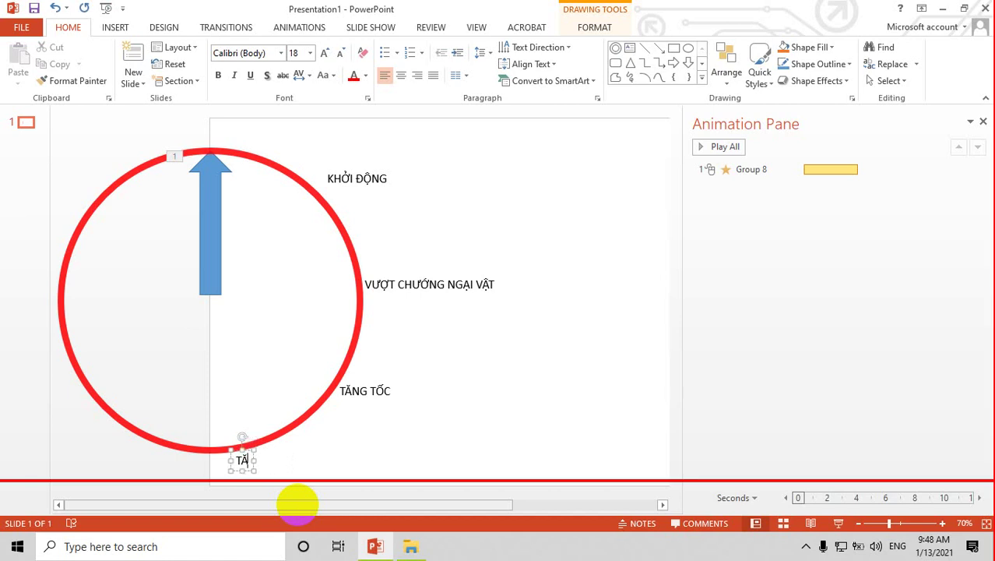
key(BackSpace)
text(Ề)
text( d)
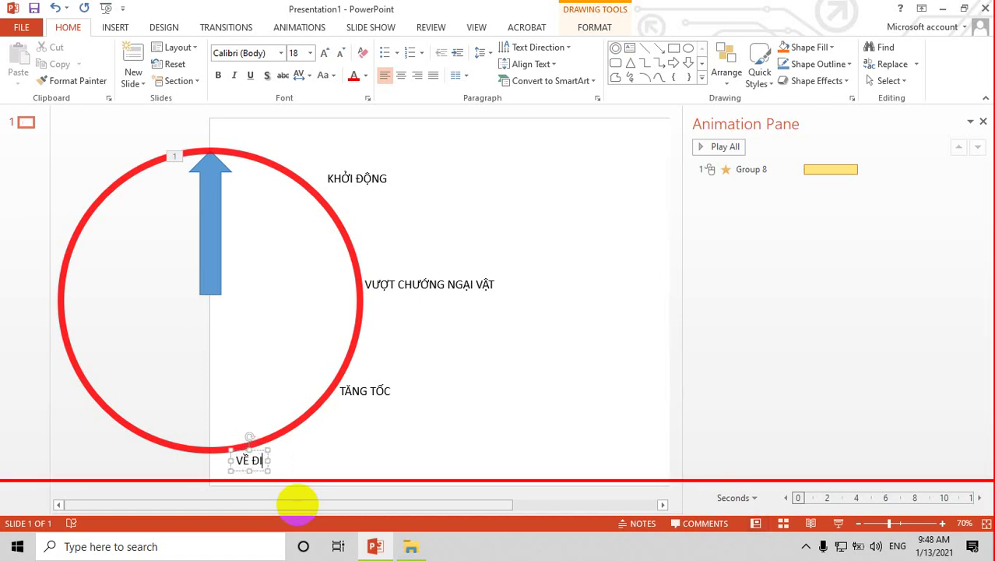
text(s)
click(577, 358)
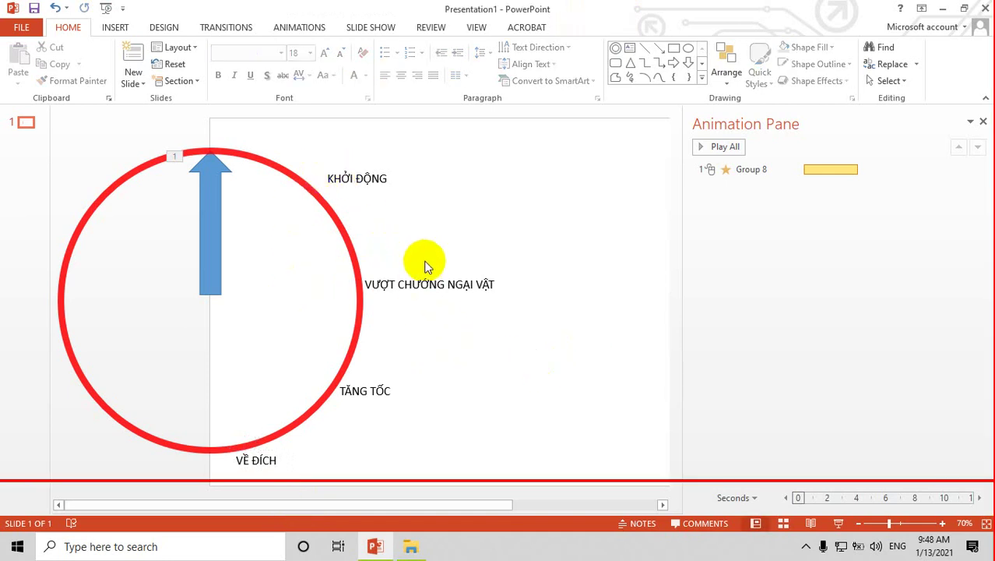
click(204, 207)
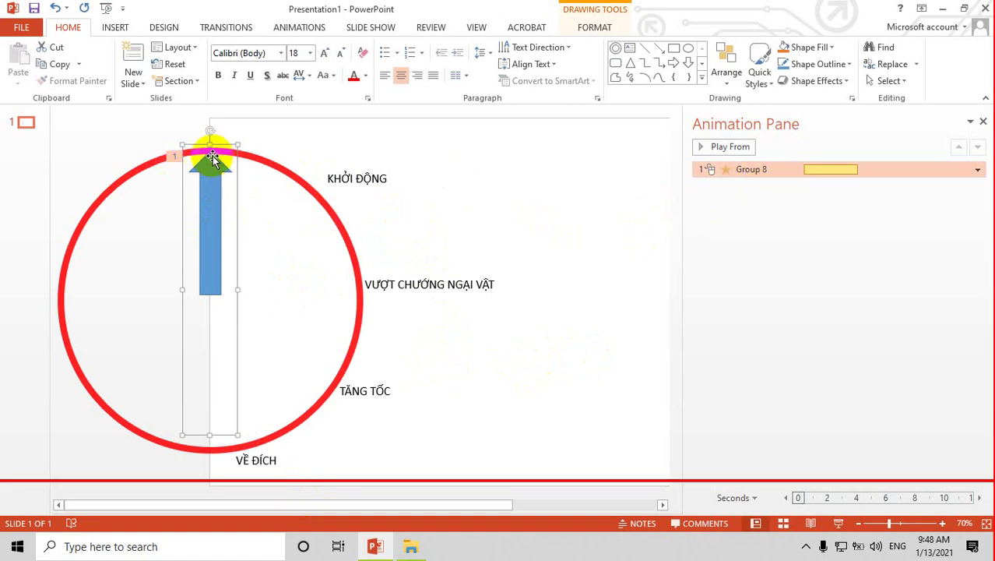
Step: Set Group 8's Spin effect amount to a custom 45° clockwise, replacing the old 30°
click(977, 170)
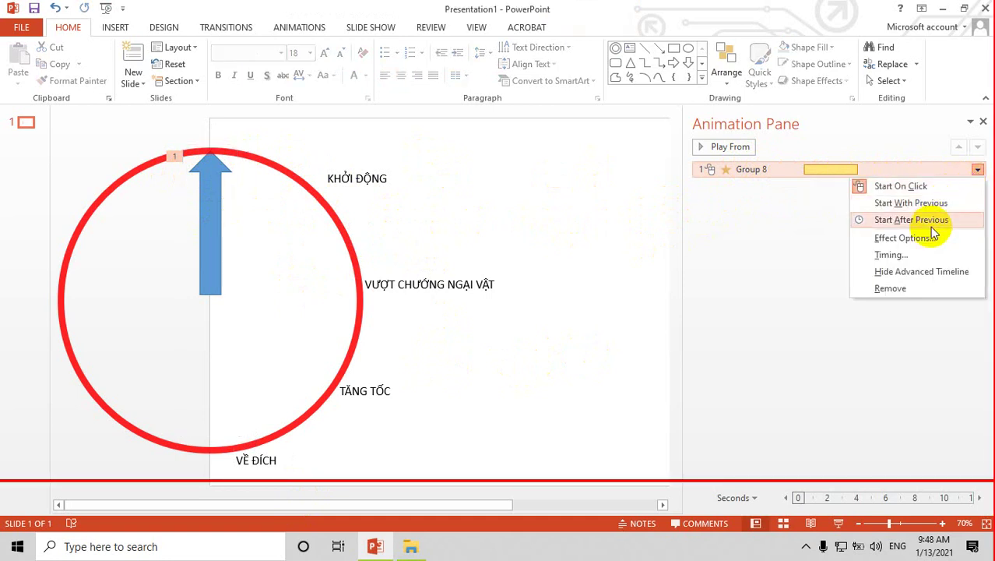
click(903, 237)
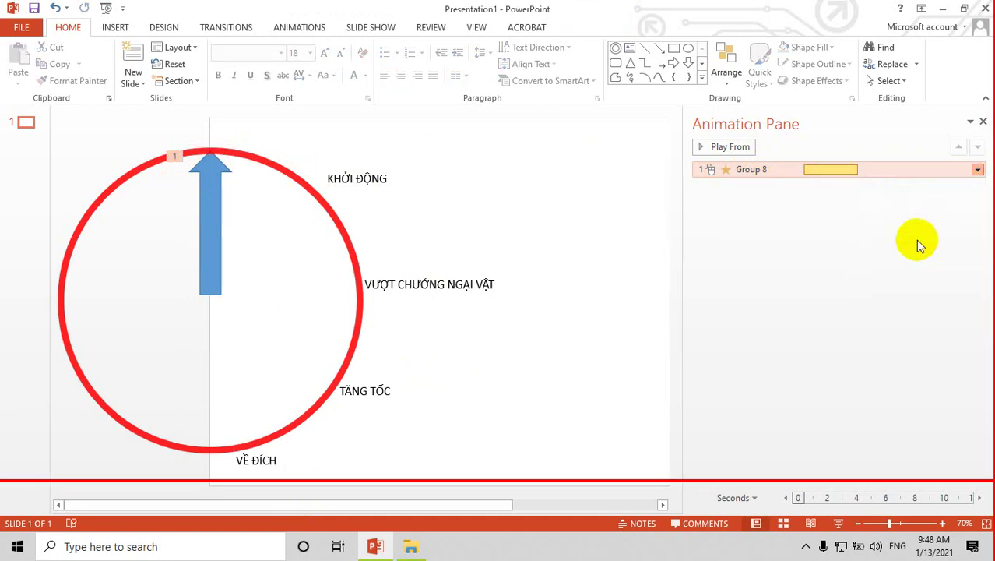
click(593, 174)
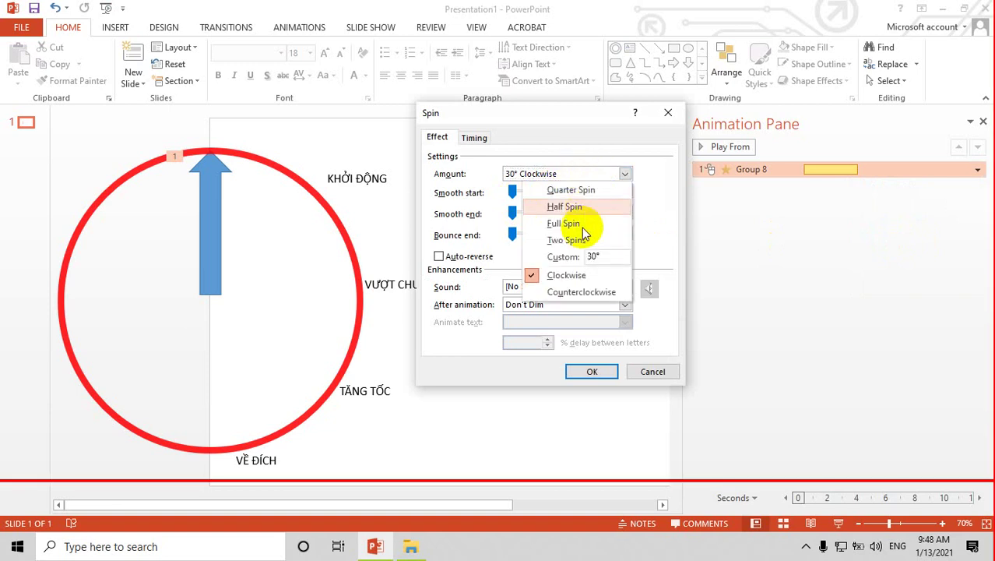
click(603, 256)
key(BackSpace)
key(BackSpace)
key(BackSpace)
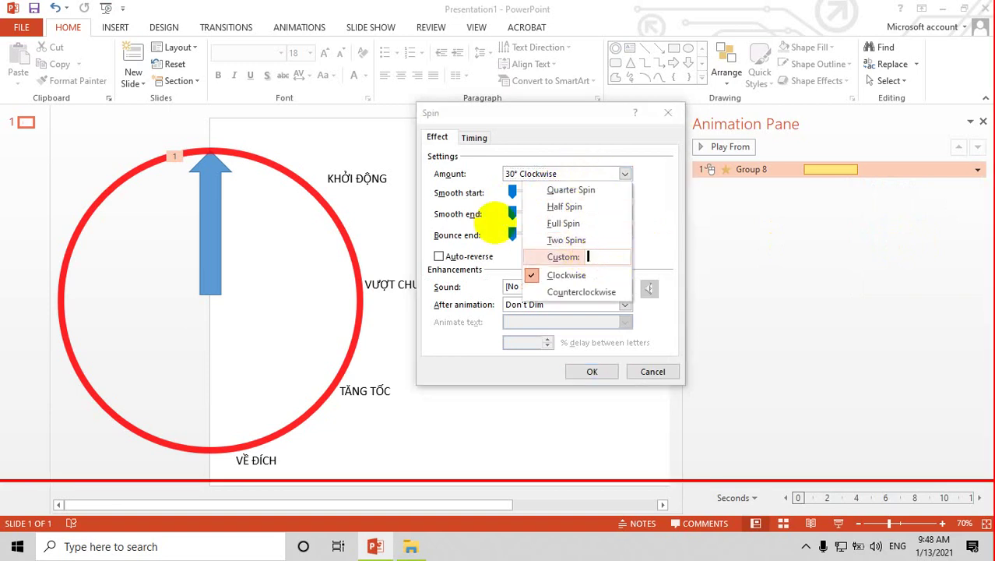
text(45)
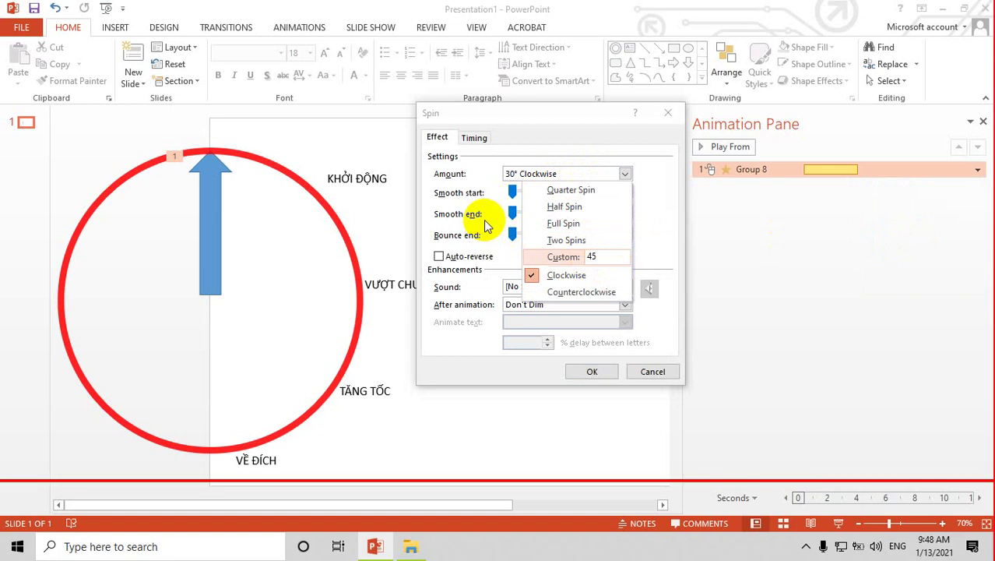
key(Return)
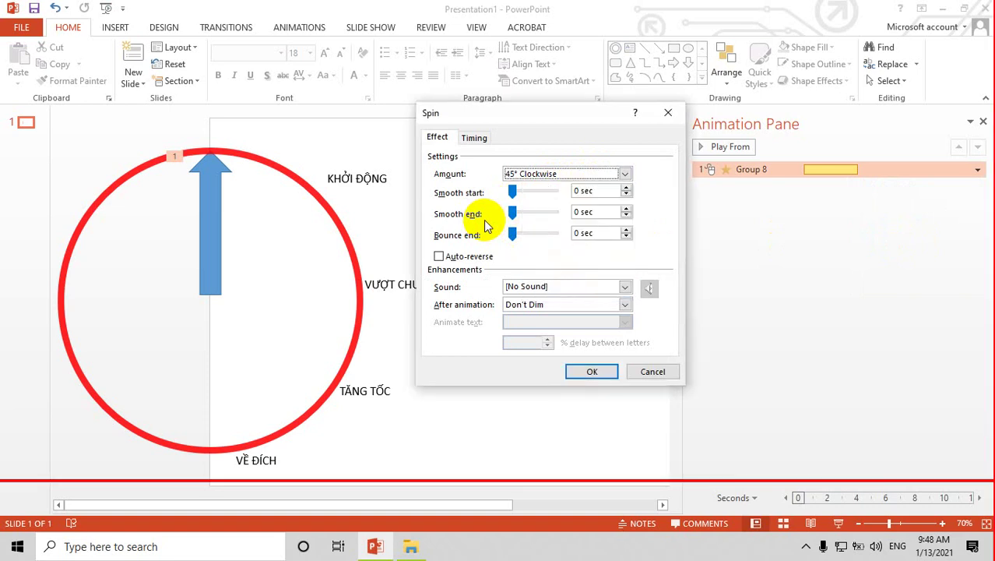
click(589, 372)
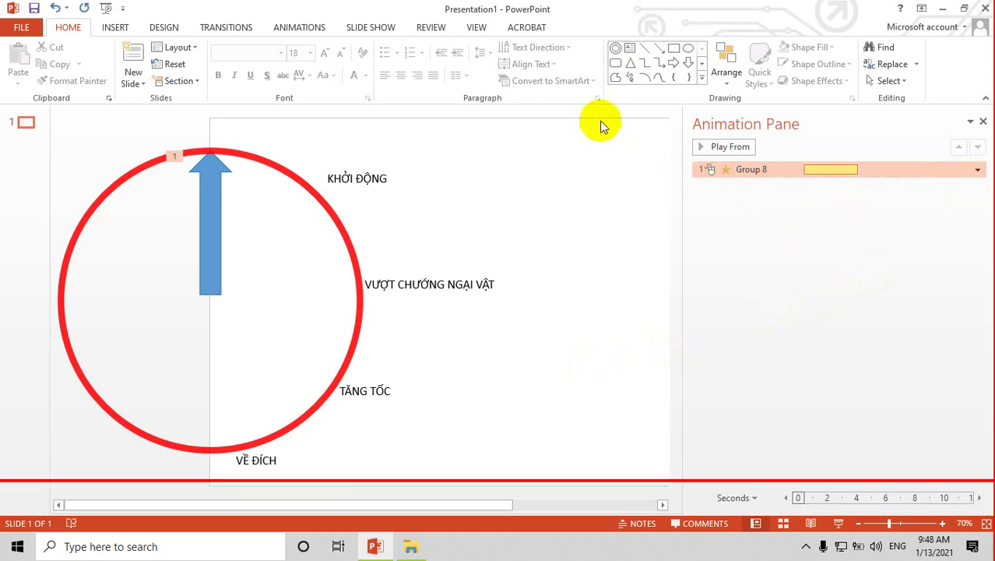
Step: Add a second Spin animation to the arrow group
click(286, 28)
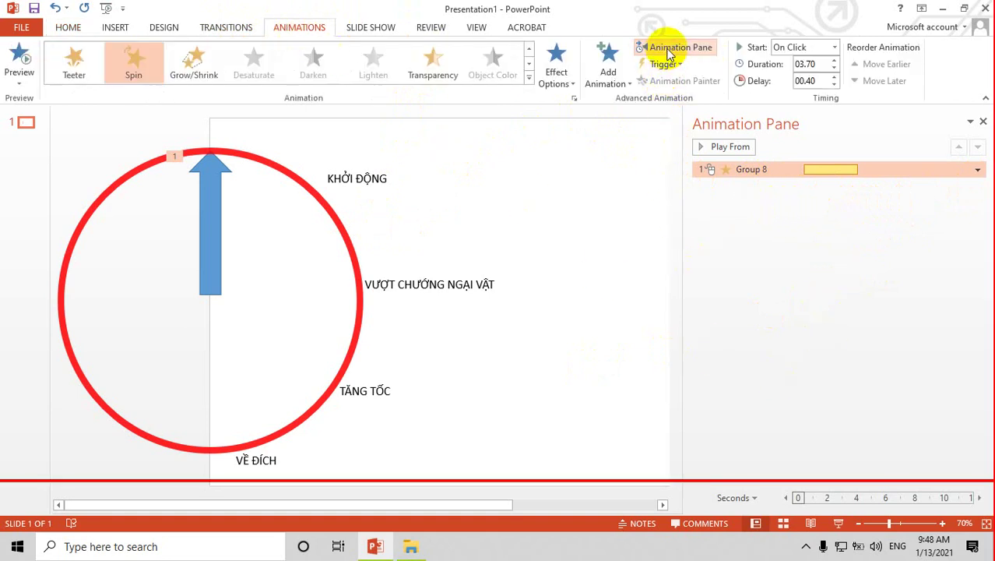
click(608, 72)
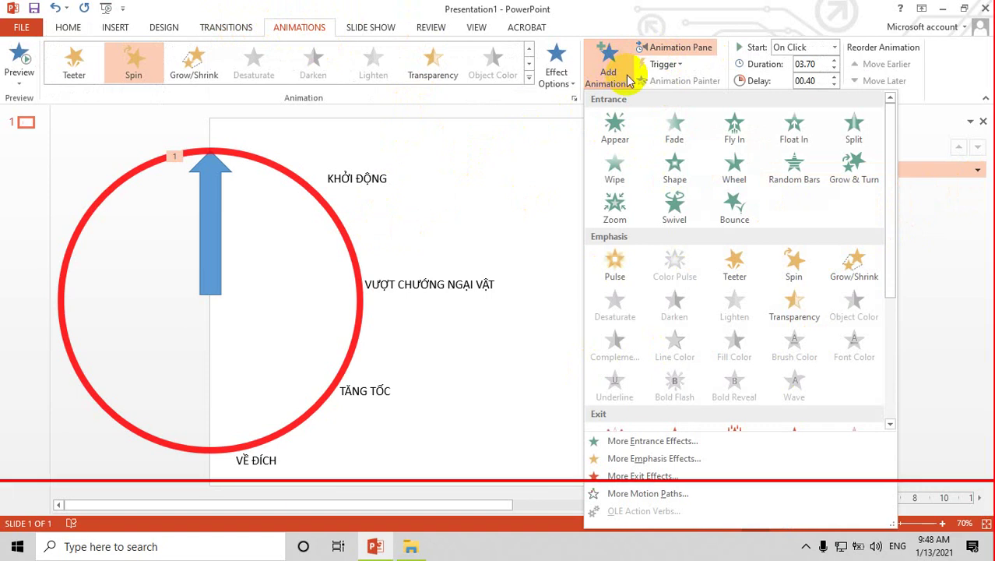
click(798, 270)
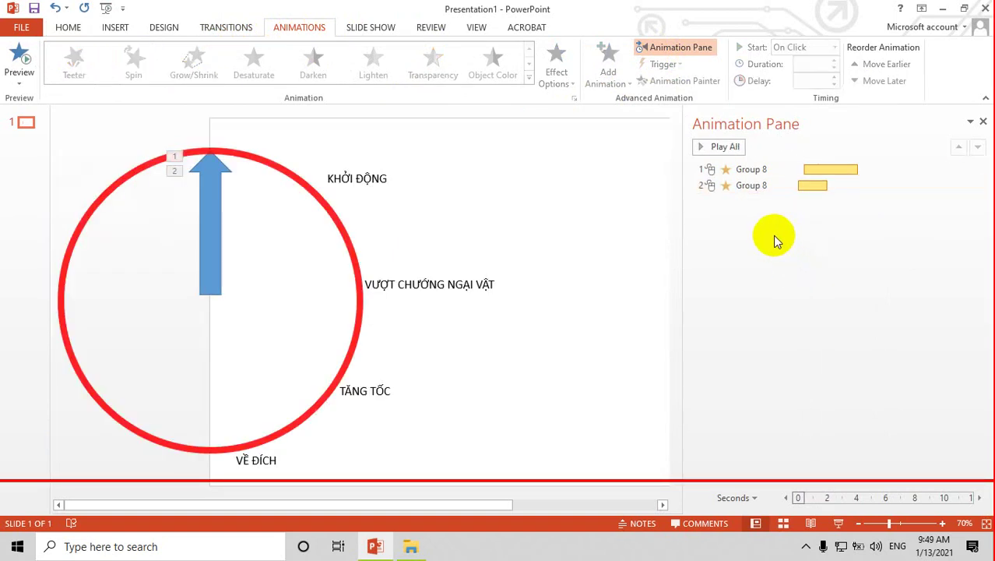
Step: Move the second Spin's timeline bar to start at 4.2 s with a 3.3 s duration
click(815, 188)
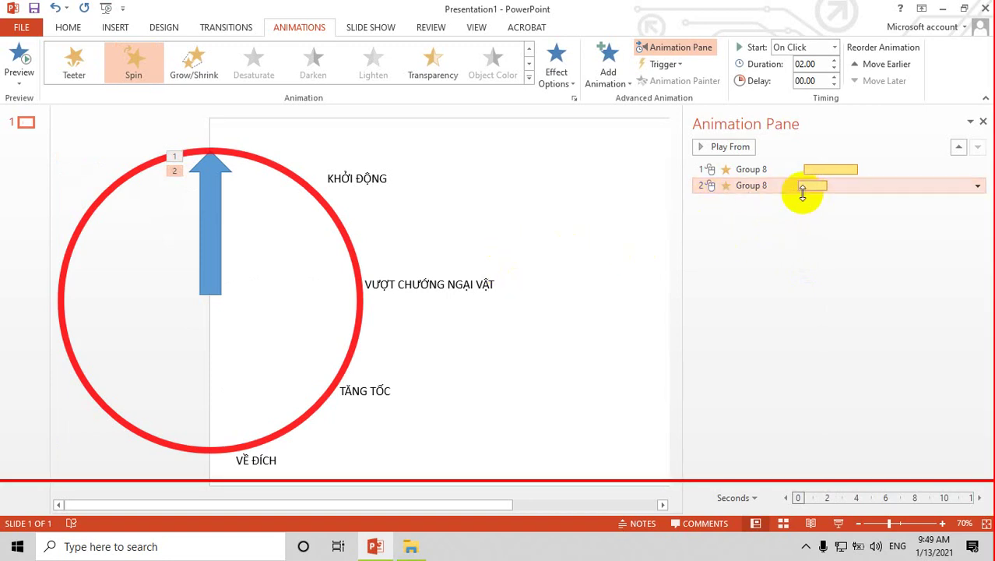
drag(798, 185, 902, 184)
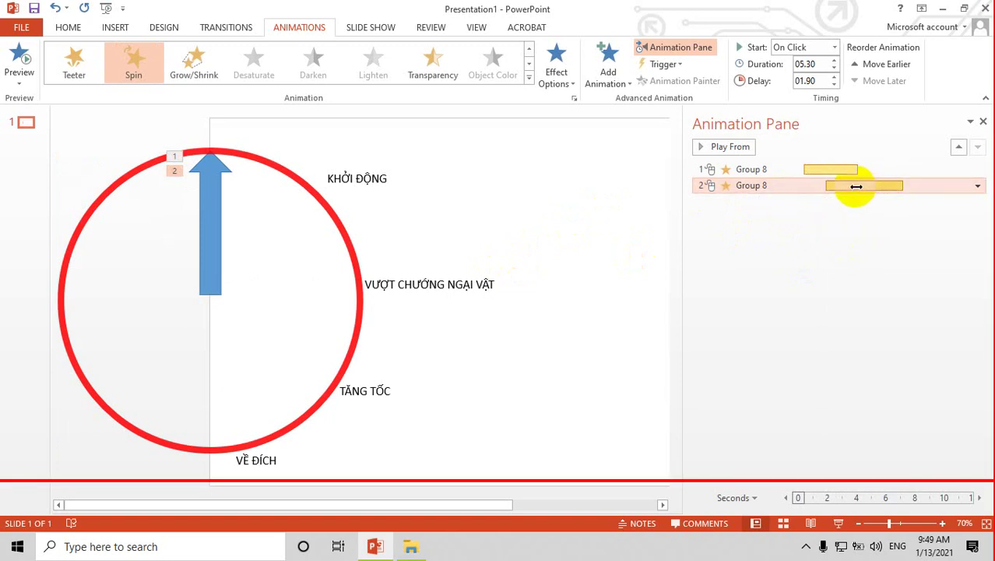
drag(823, 184, 855, 184)
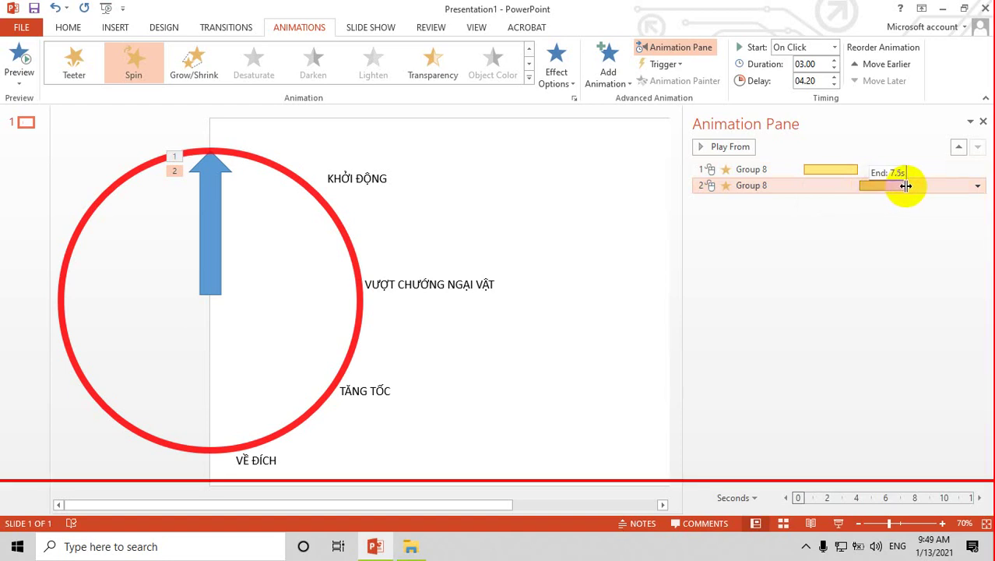
drag(903, 186, 907, 185)
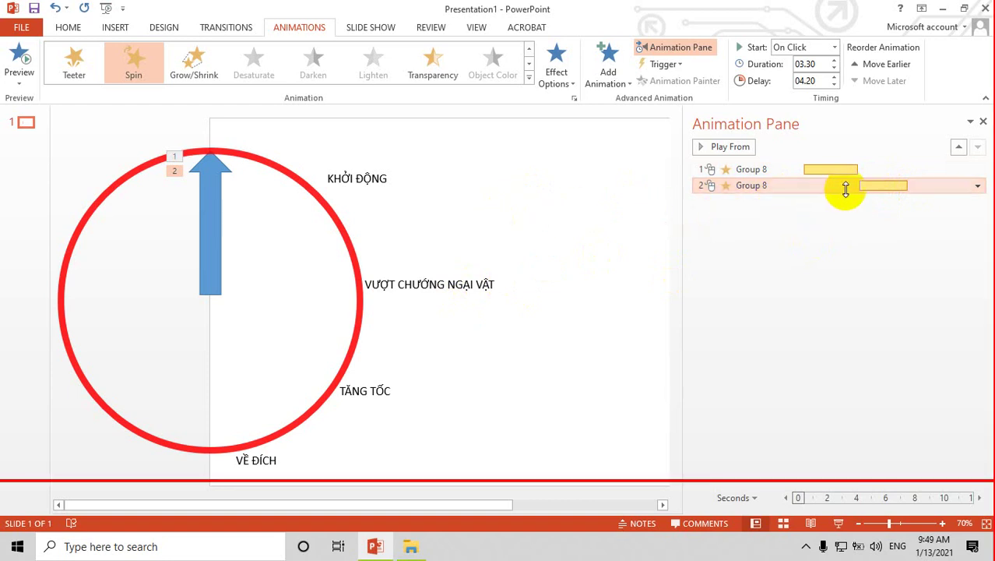
mouse_move(875, 186)
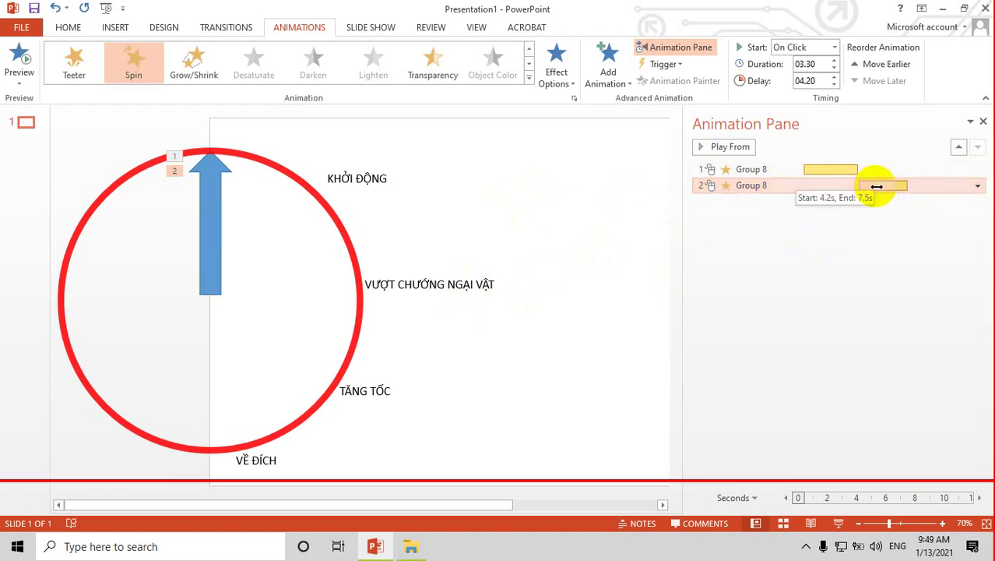
Step: Rotate the arrow group diagonally so it points up-right at the KHỞI ĐỘNG label
click(208, 187)
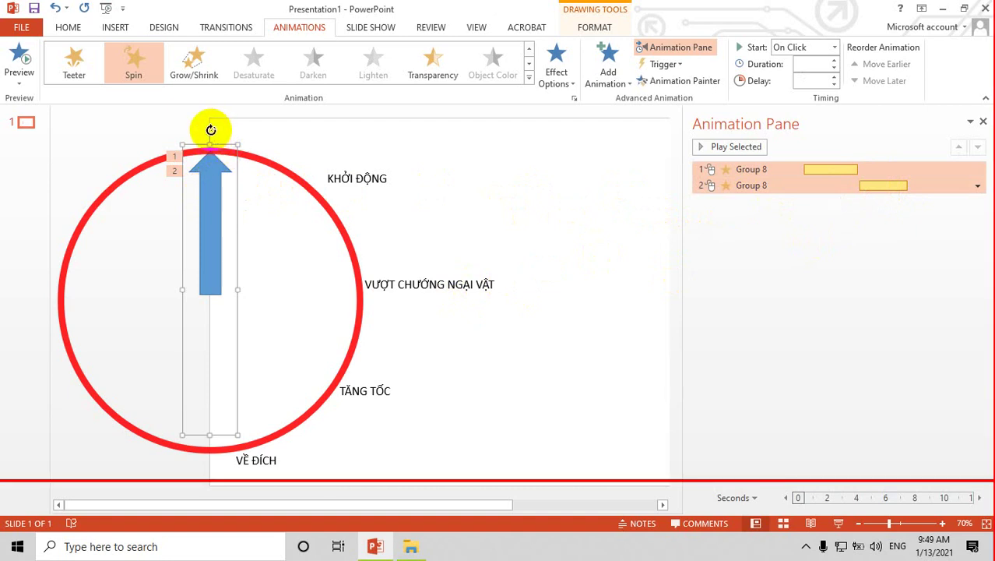
drag(211, 130, 342, 187)
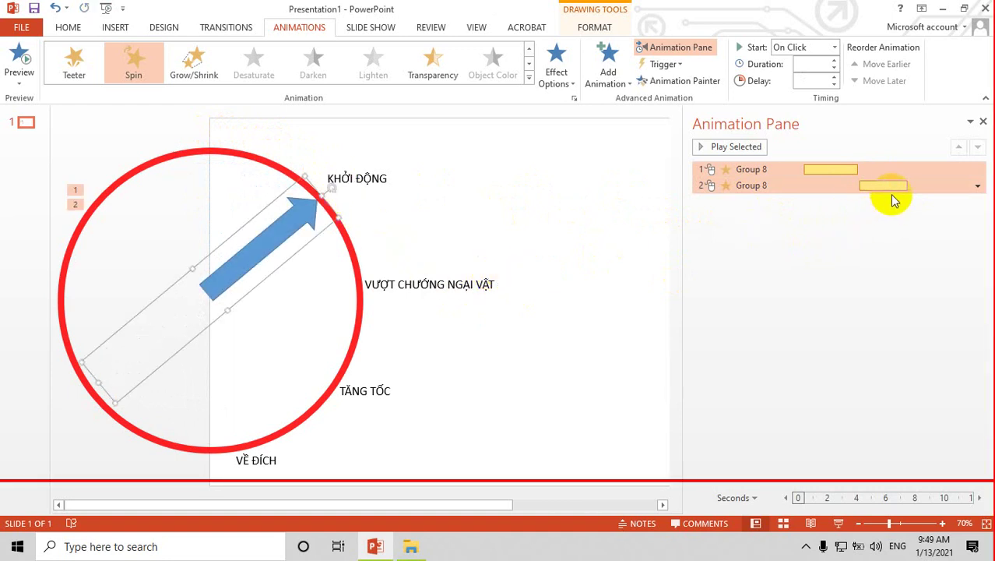
mouse_move(888, 188)
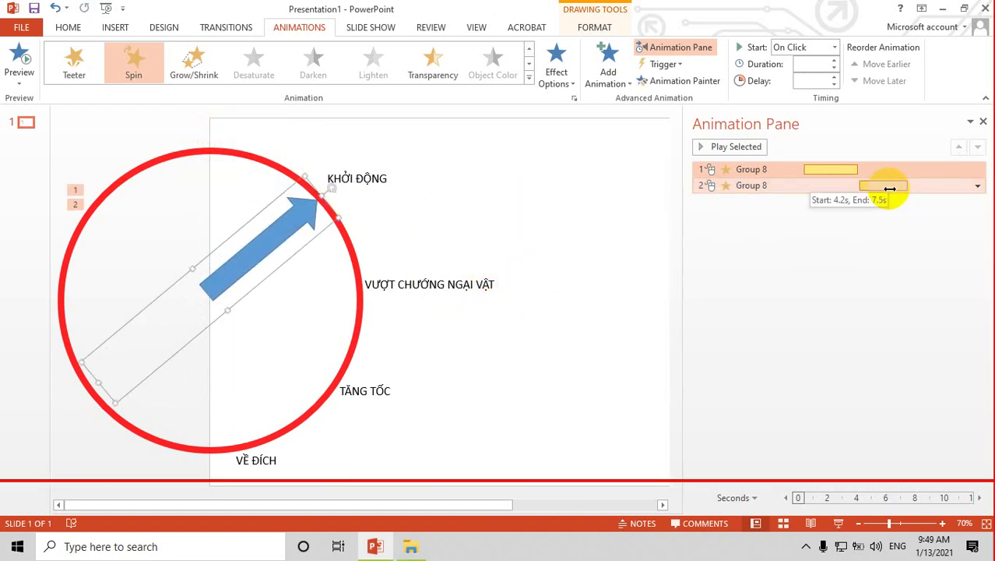
click(978, 187)
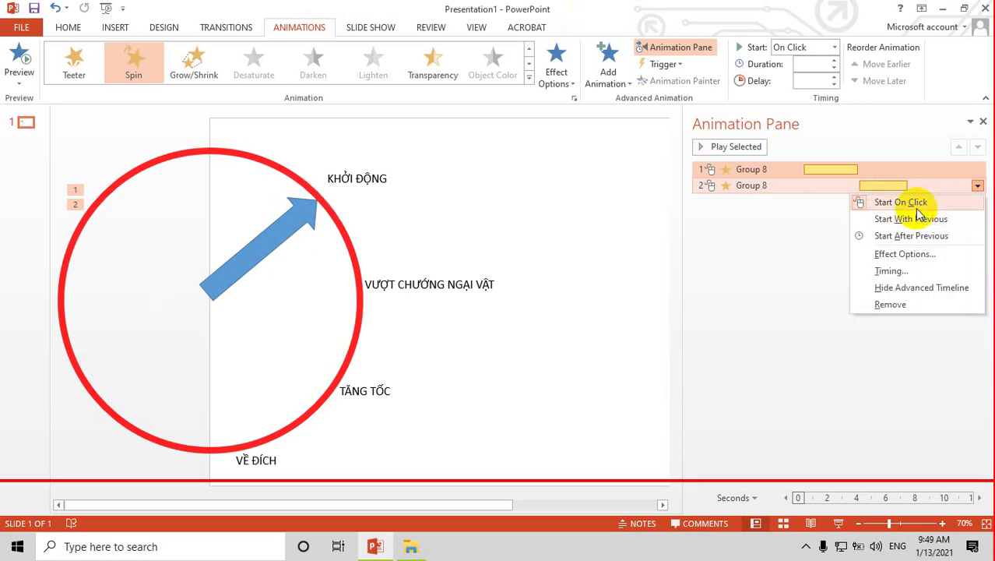
Step: Give the second Group 8 Spin a custom 45° clockwise amount
click(904, 253)
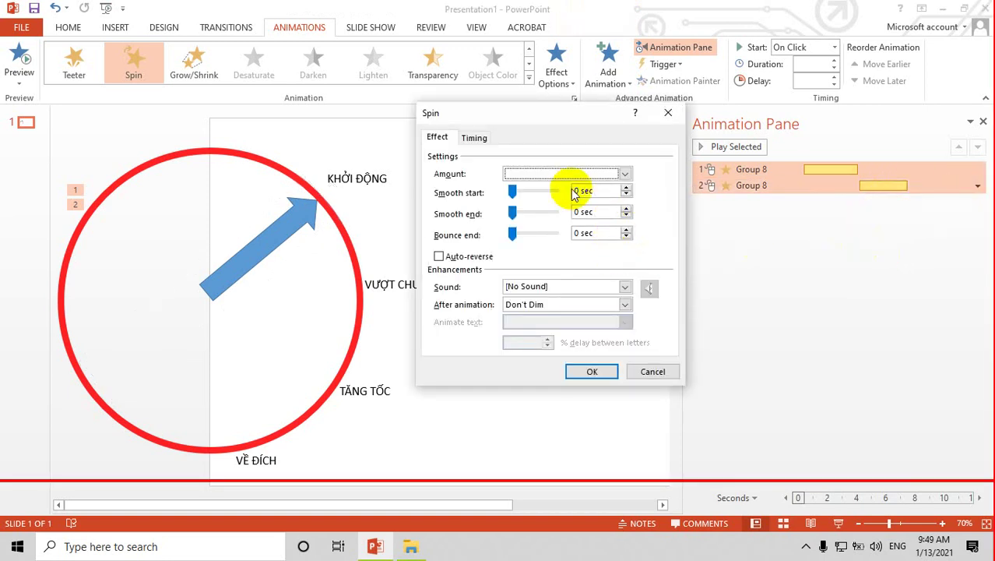
click(624, 173)
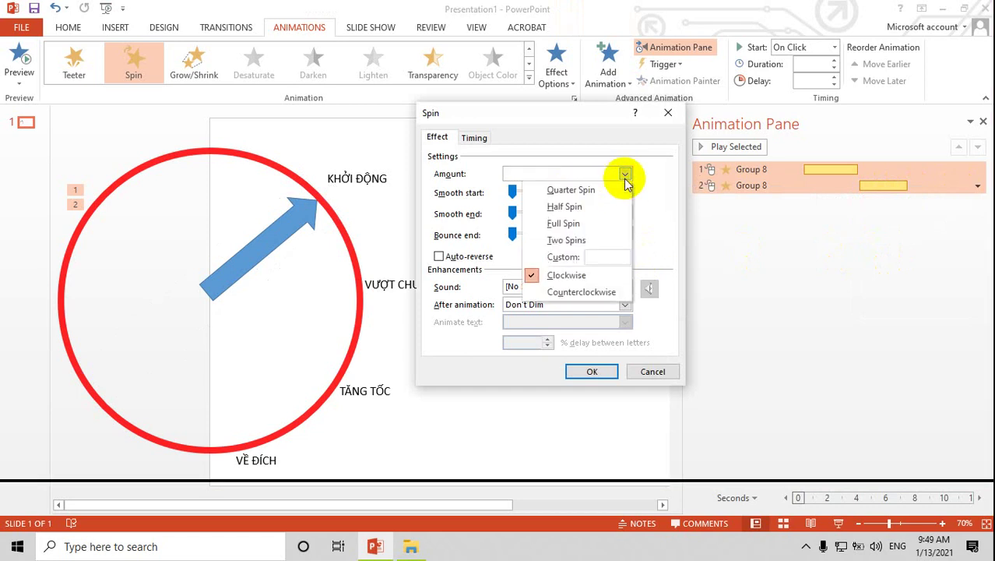
click(595, 257)
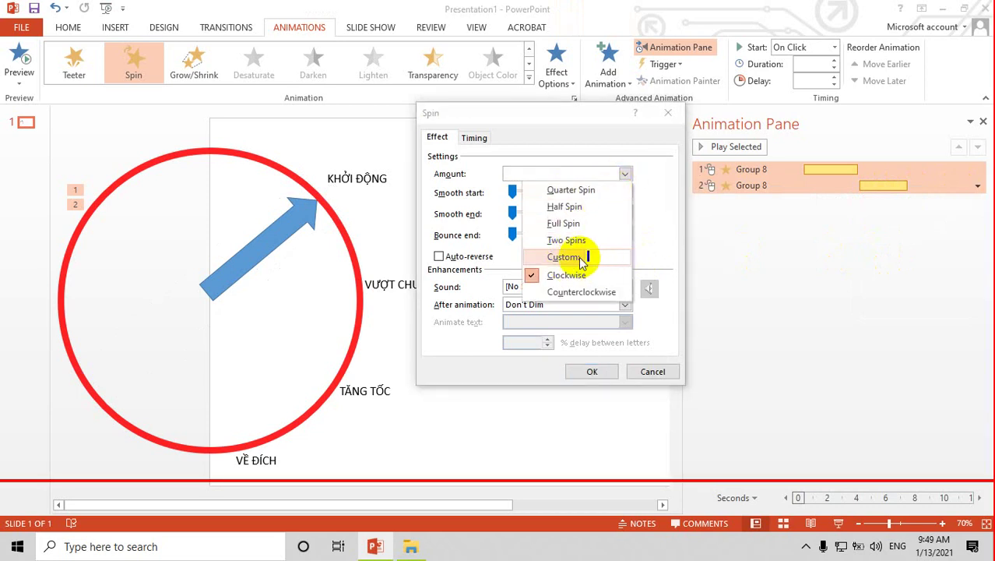
text(45)
key(Return)
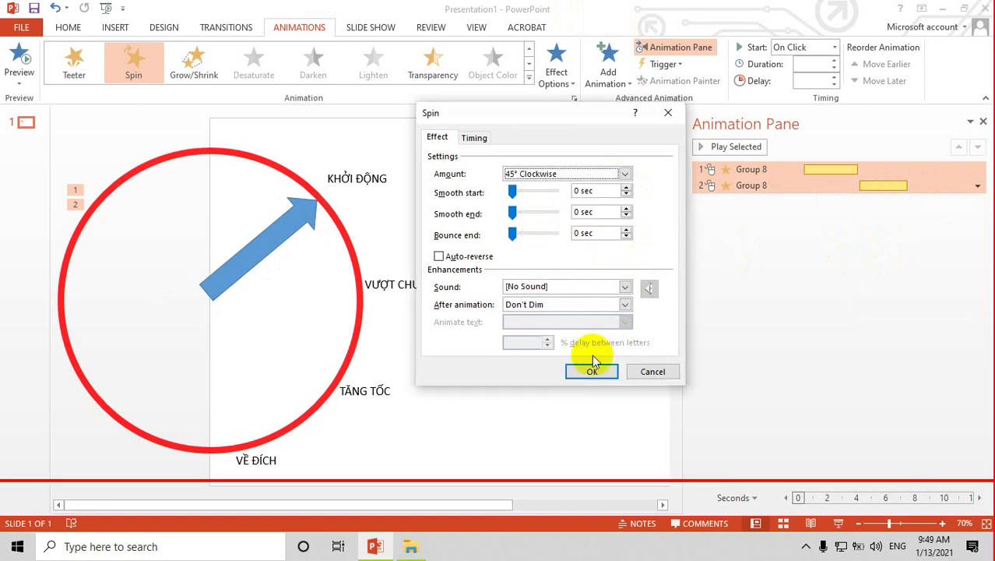
click(592, 371)
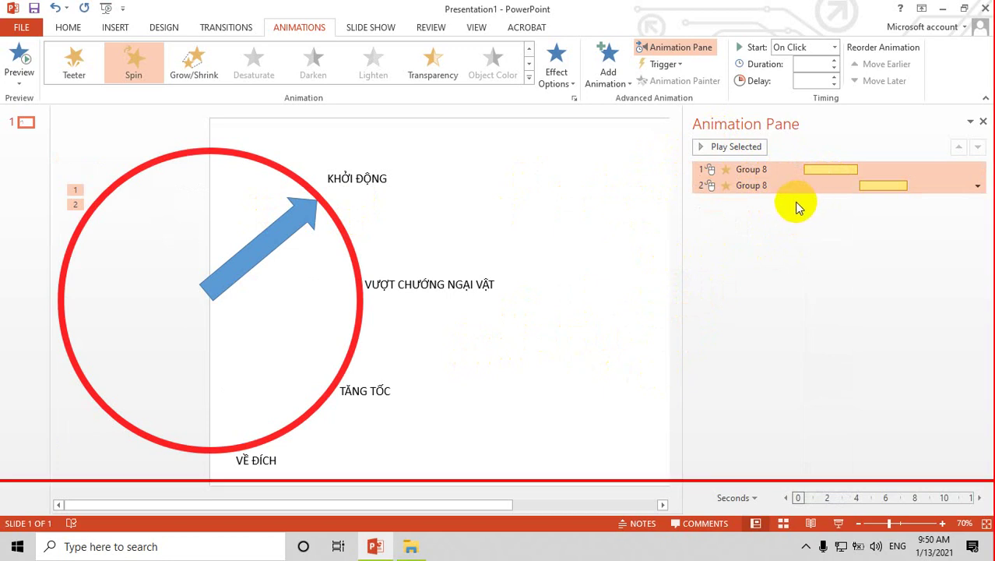
Step: Undo the arrow group's rotation so it stands upright again
click(741, 186)
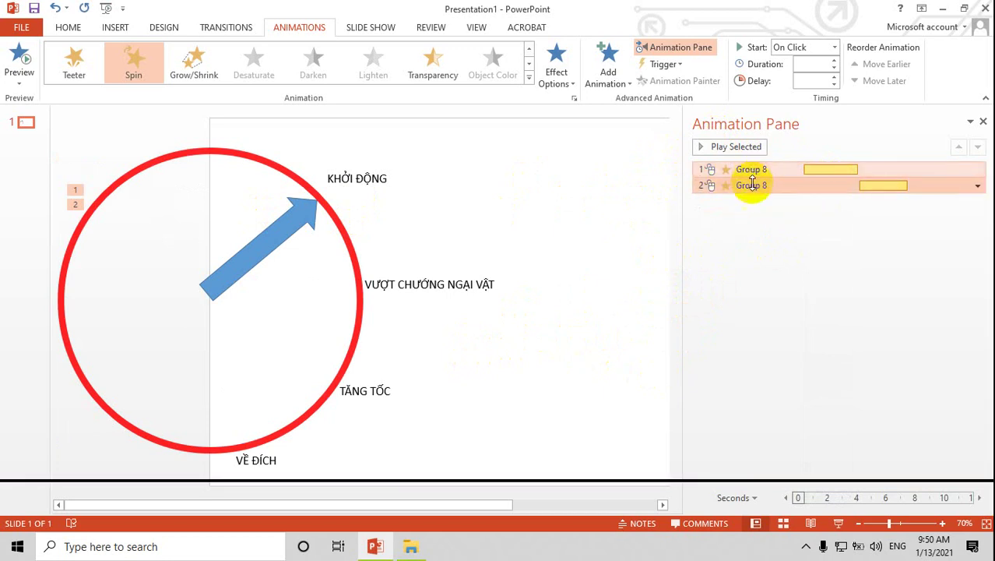
ctrl+click(813, 169)
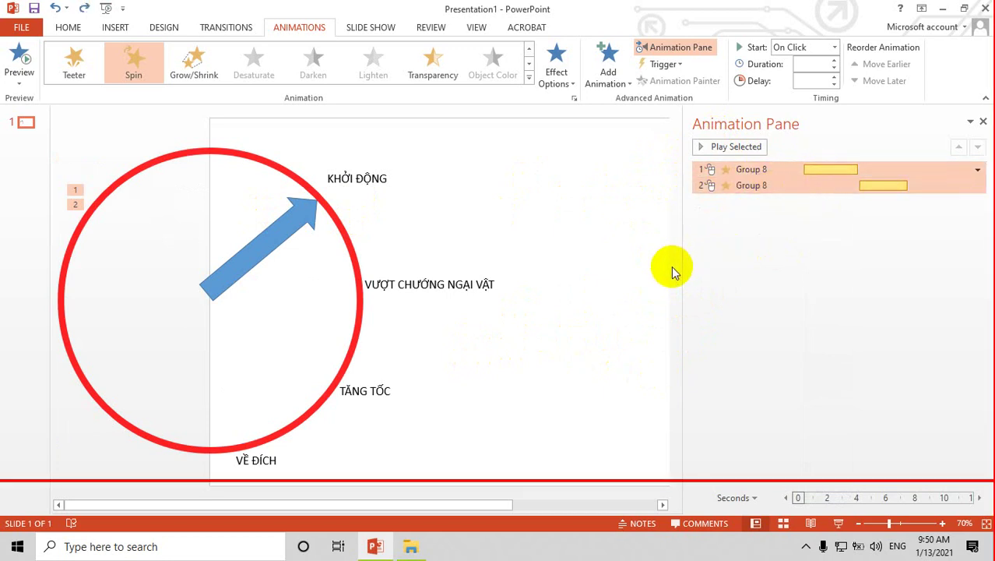
click(611, 252)
key(Tab)
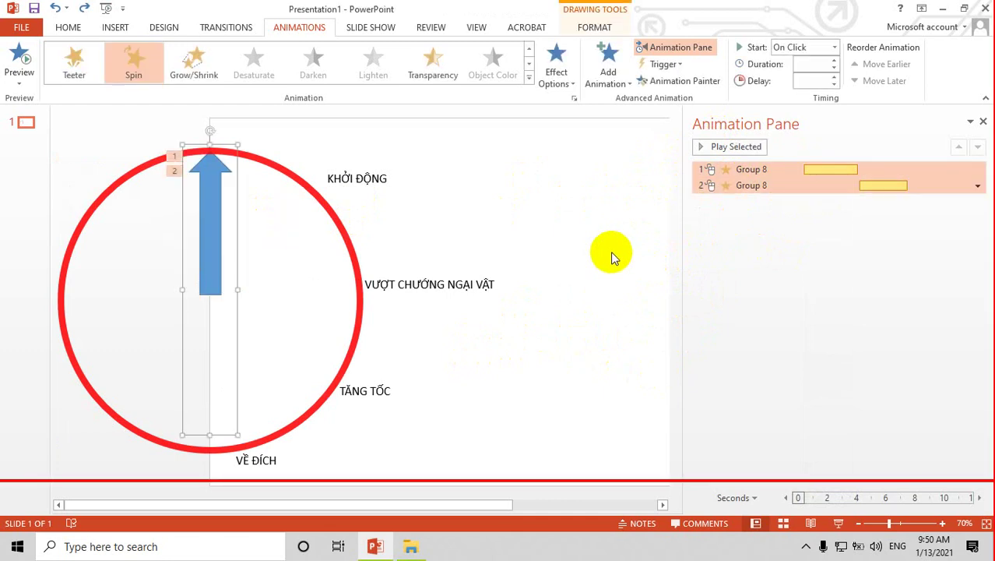
Step: Preview both Group 8 Spins and fine-tune the second spin's start on the timeline
click(827, 169)
click(870, 187)
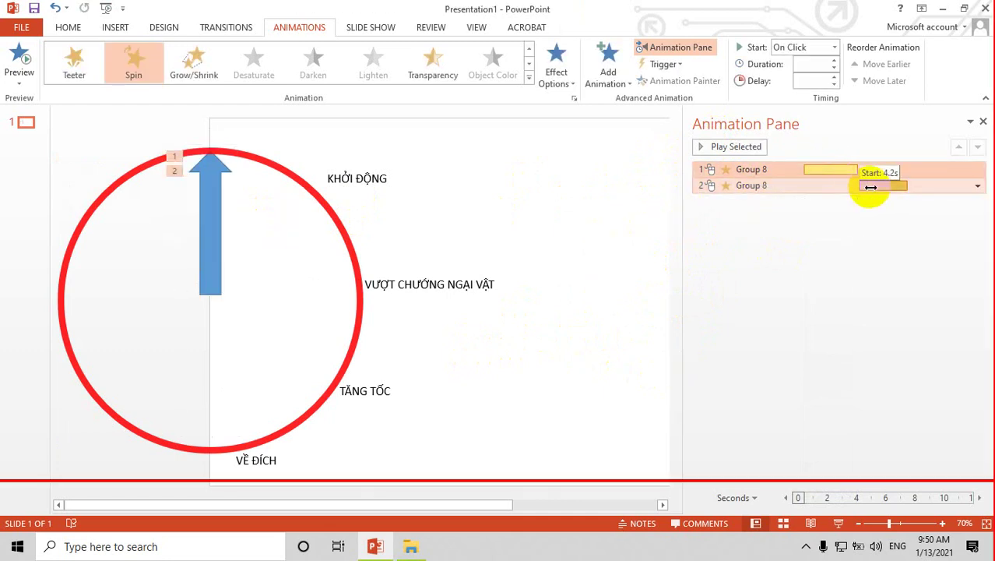
click(811, 169)
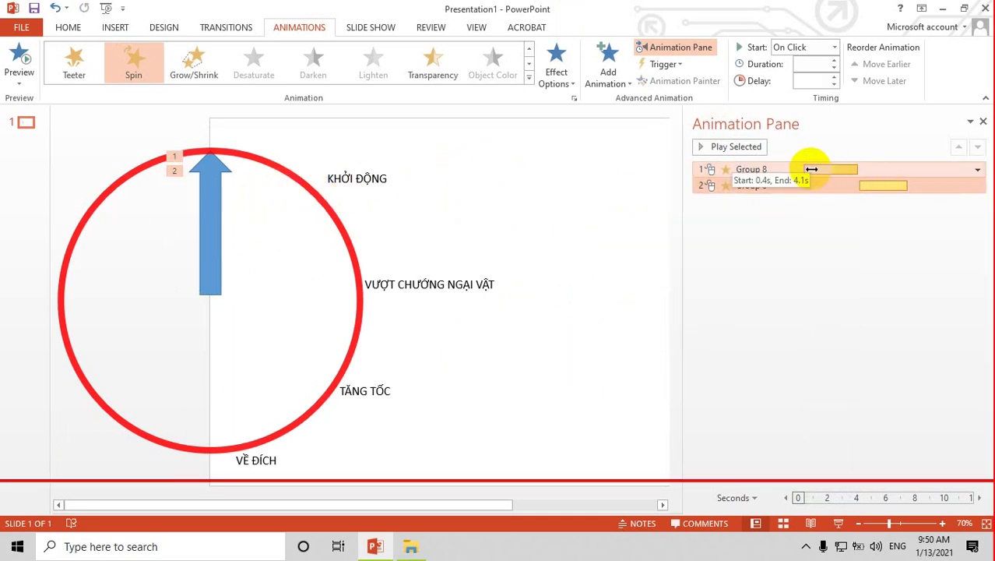
click(708, 148)
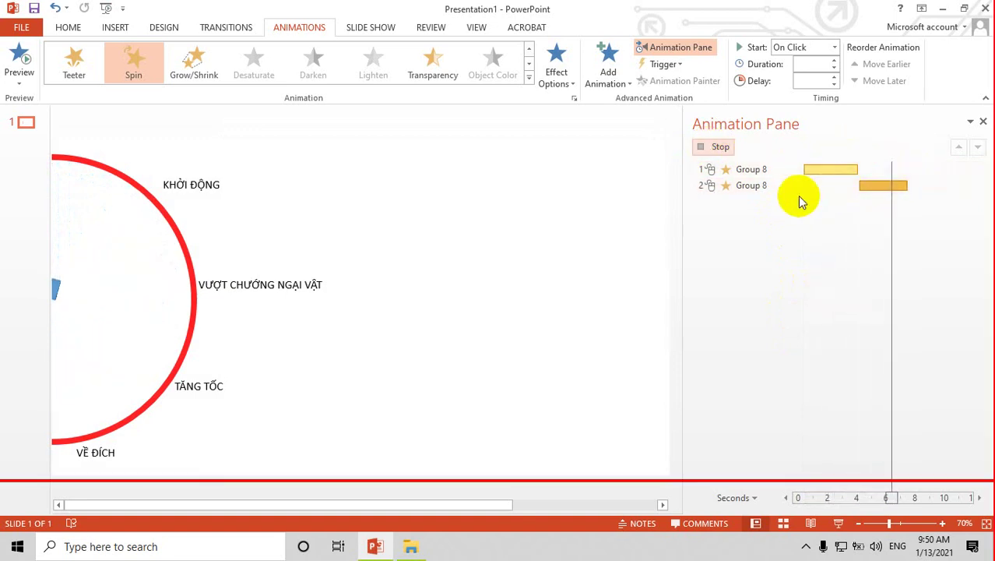
click(864, 190)
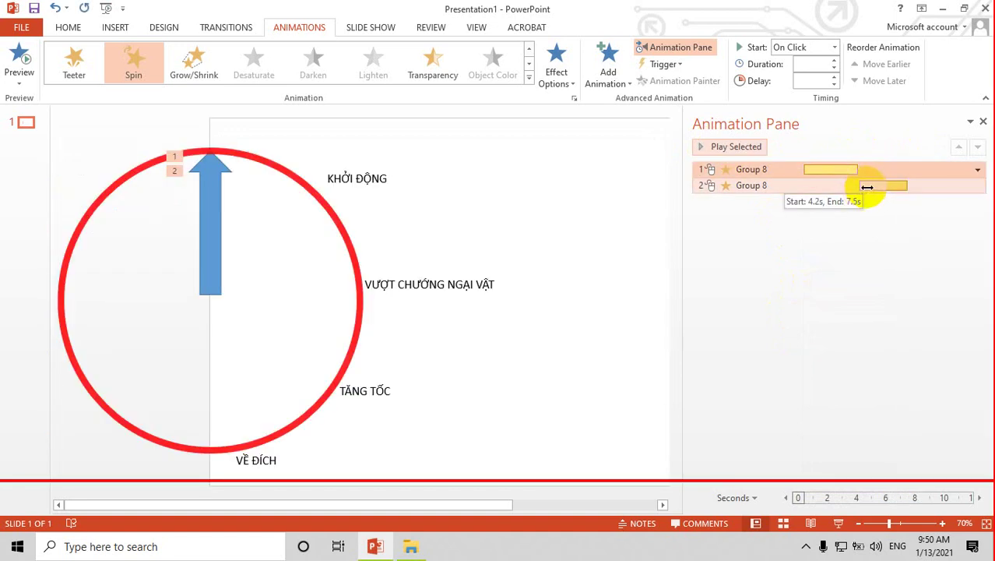
drag(866, 186, 864, 186)
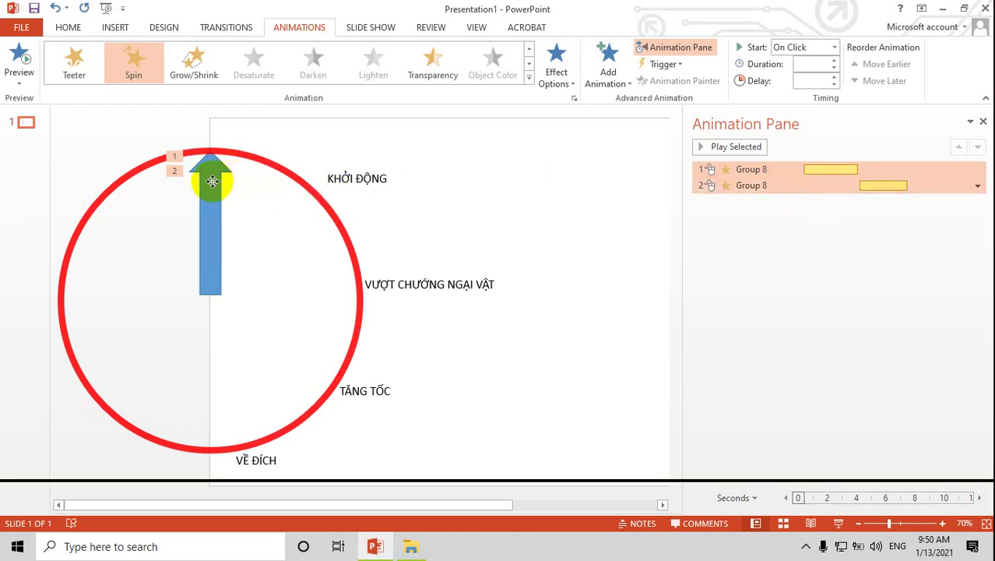
click(212, 182)
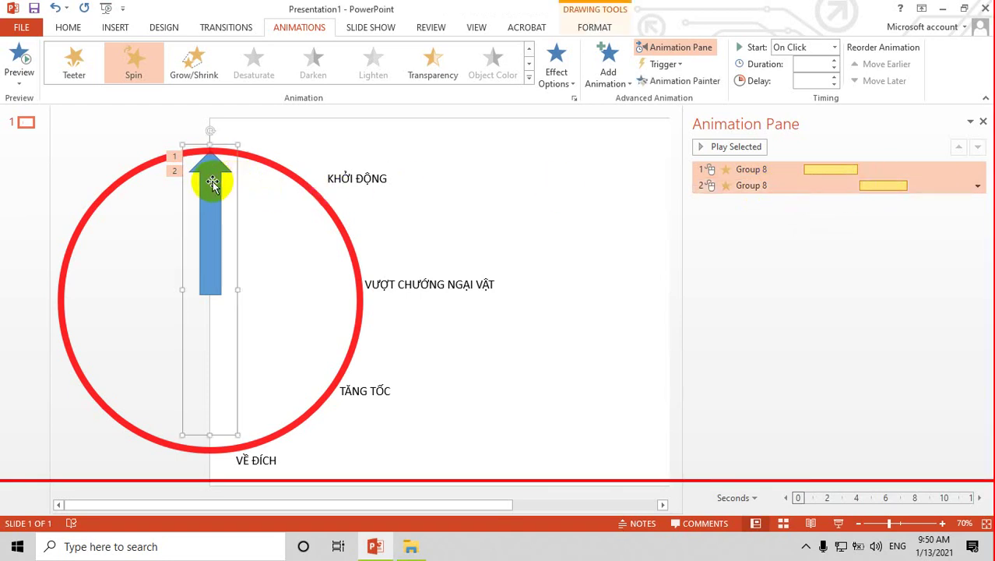
Step: Change the Group 8 Spin's custom amount to 90° clockwise
click(979, 187)
click(856, 252)
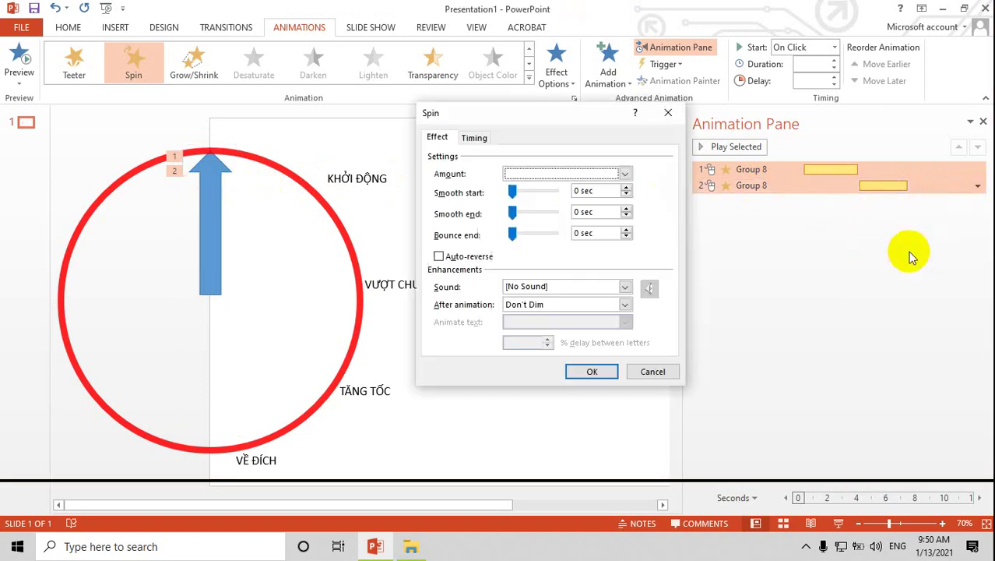
click(625, 174)
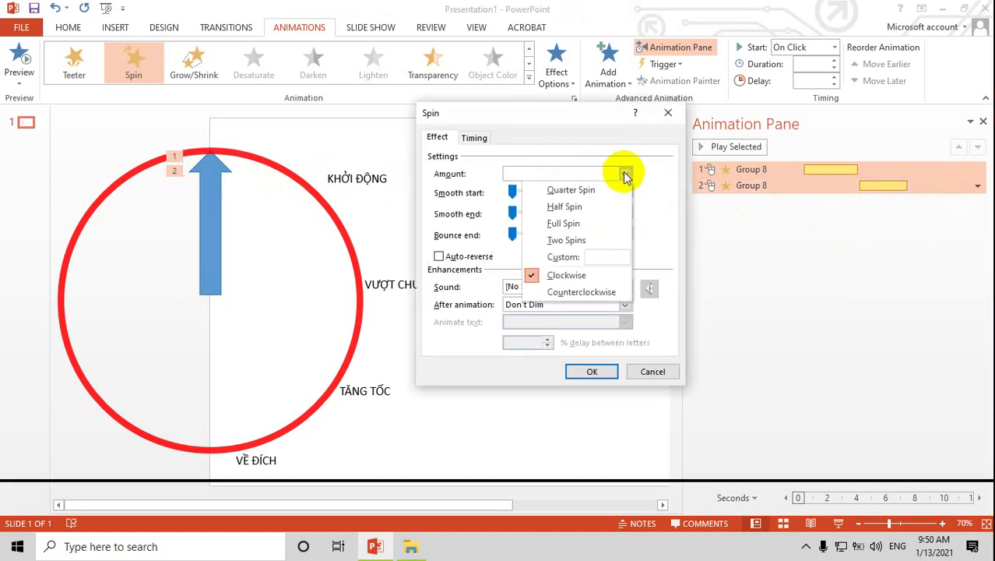
click(592, 257)
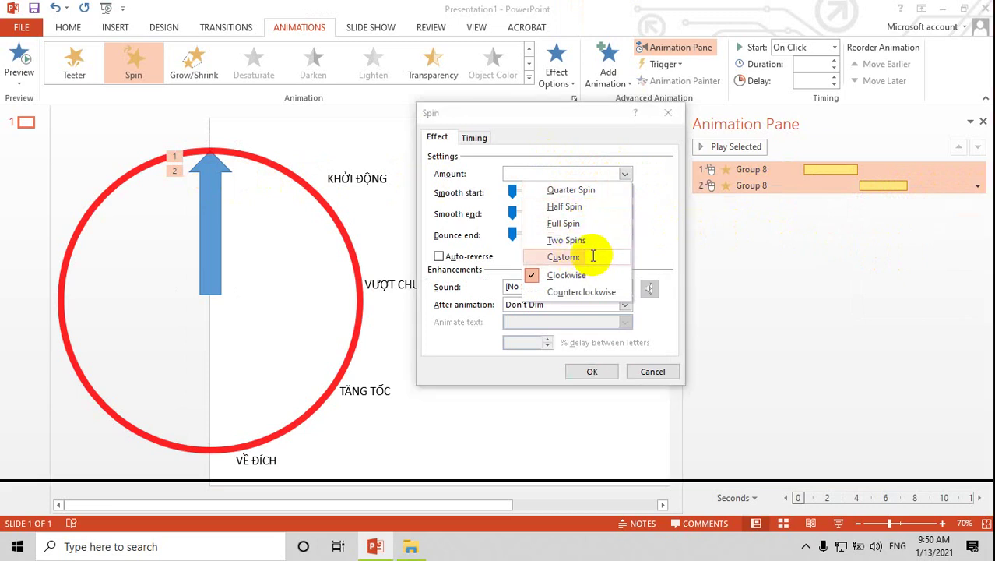
click(593, 255)
text(0)
key(Return)
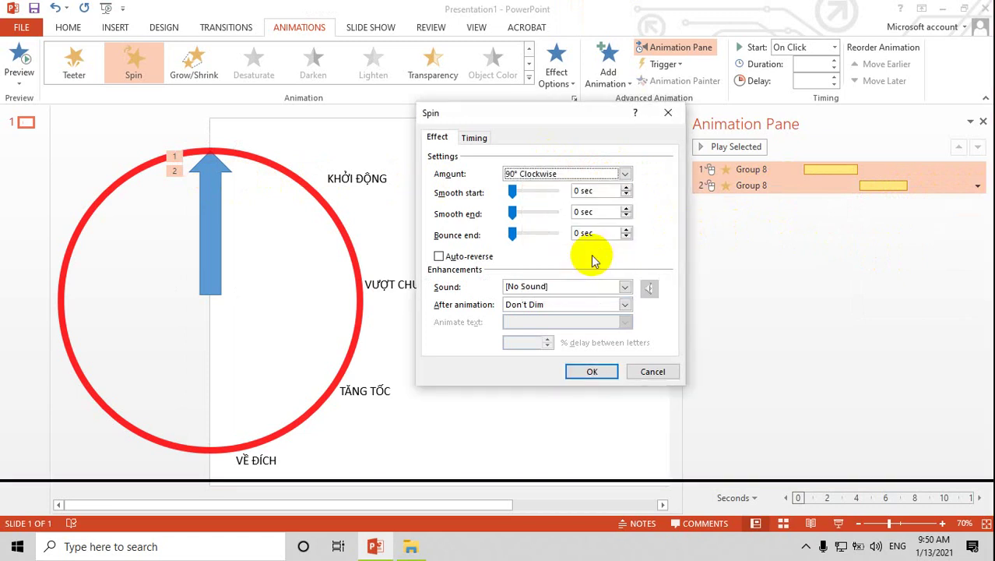
click(577, 375)
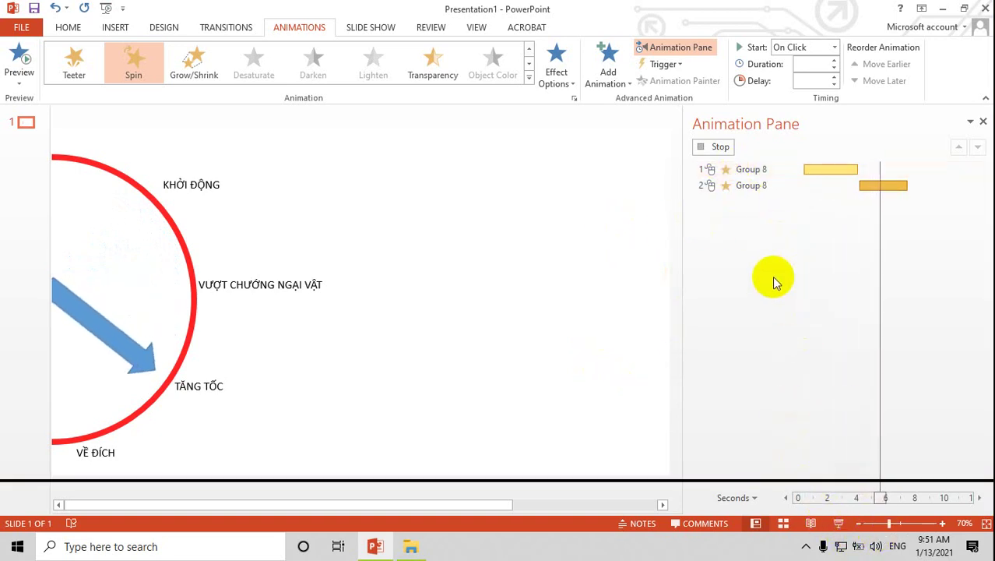
Step: Set the second Group 8 Spin to Start After Previous
click(708, 169)
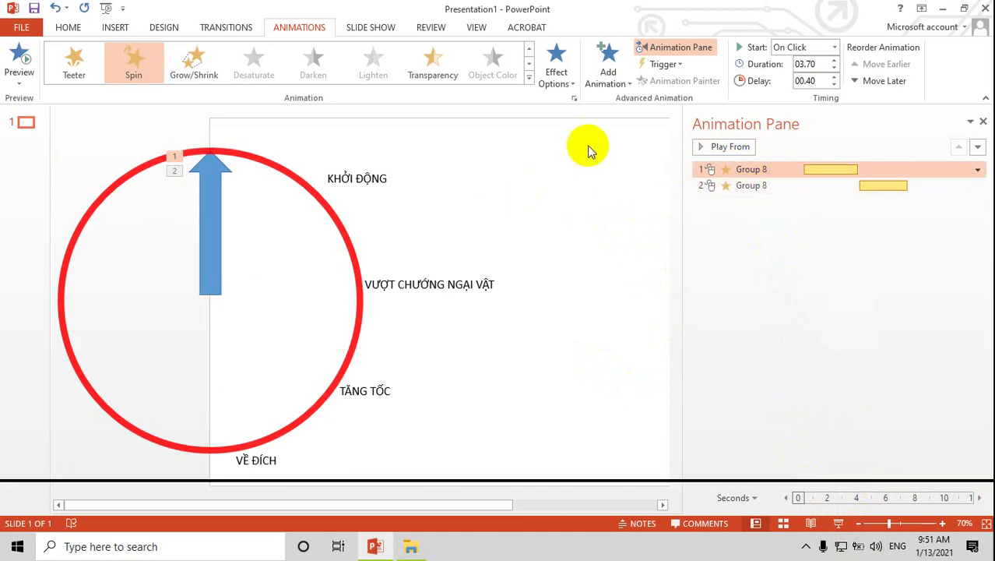
click(212, 179)
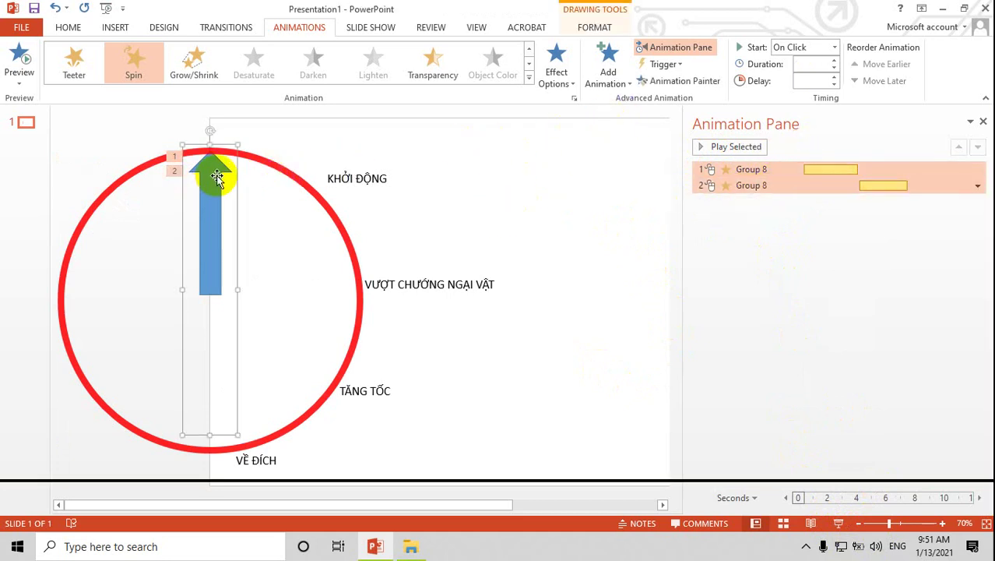
click(175, 169)
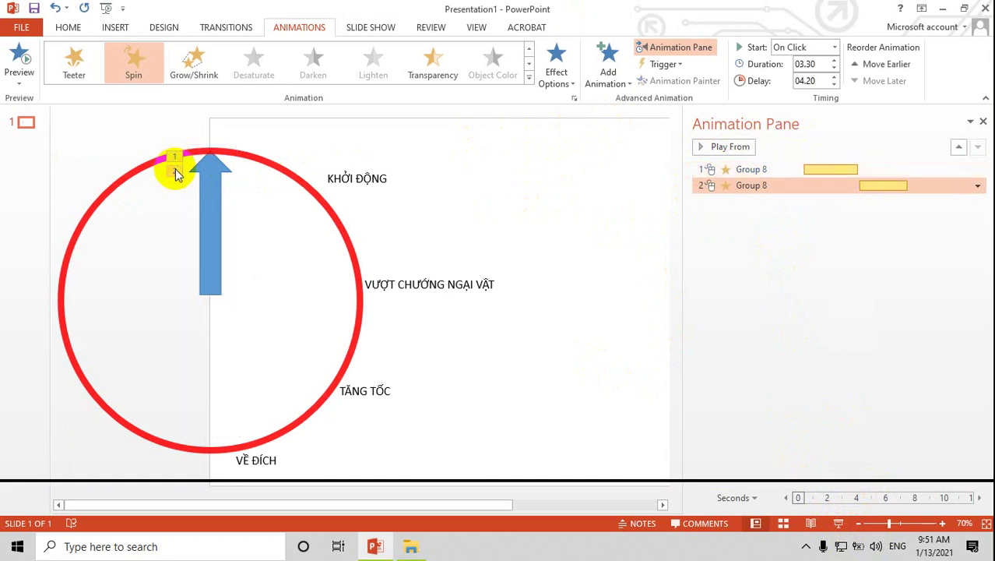
click(977, 187)
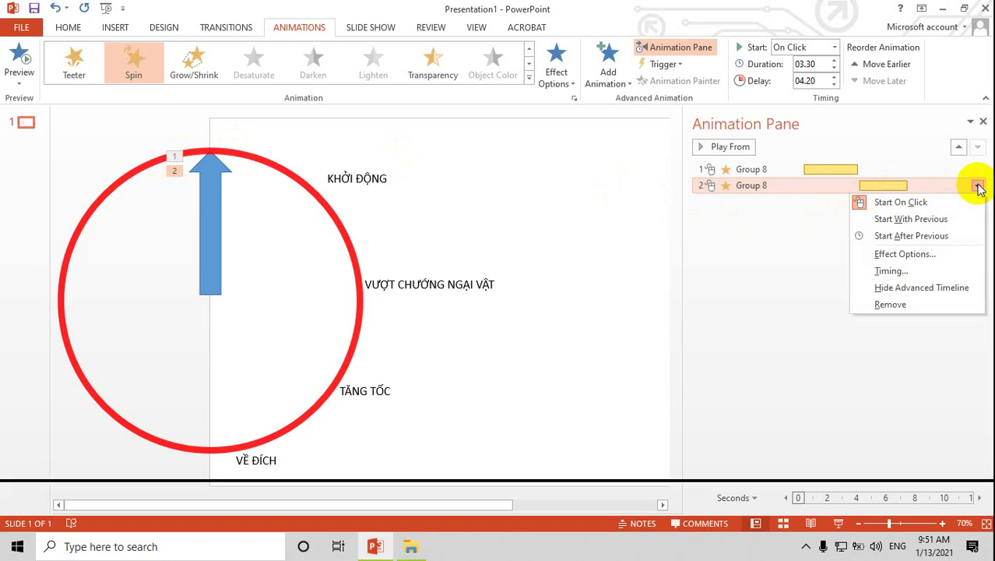
click(906, 237)
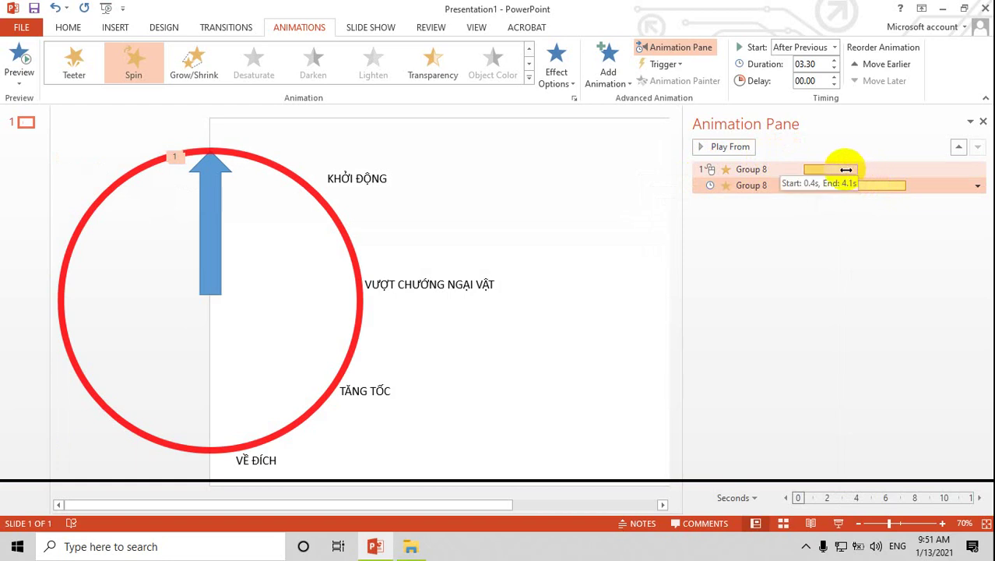
Step: Add a 00.20 delay to the second Group 8 Spin and preview the chained spins
click(846, 169)
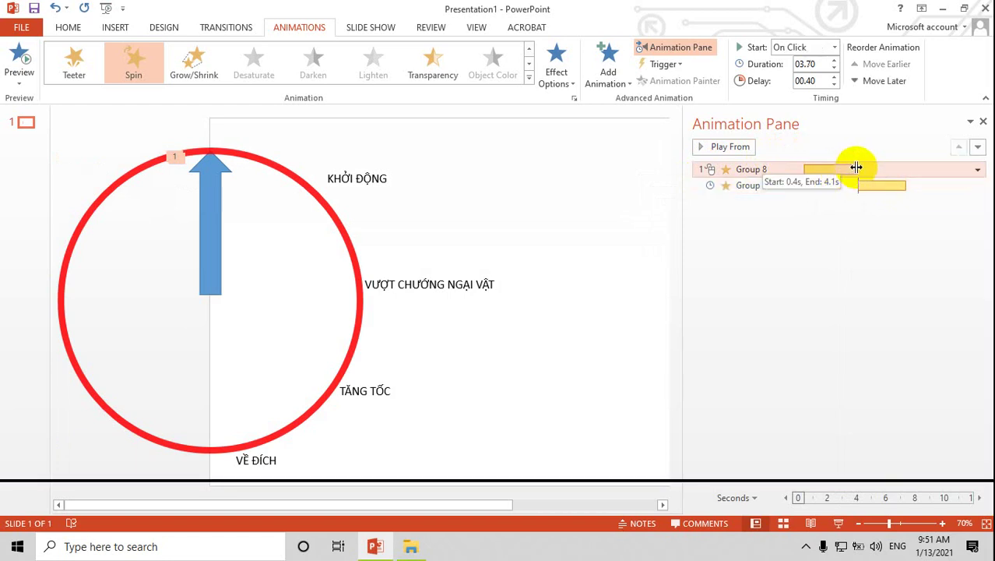
click(865, 184)
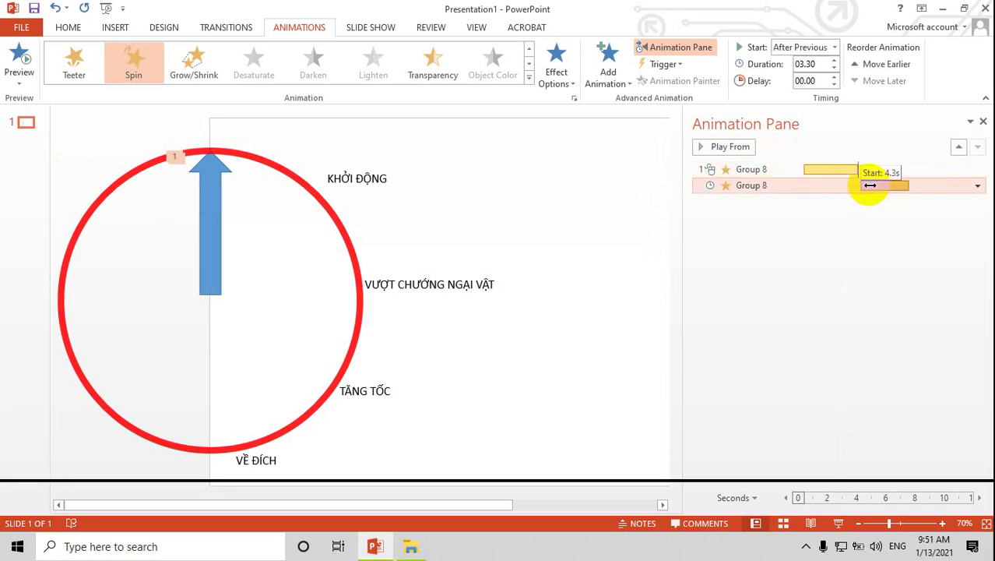
drag(870, 185, 871, 185)
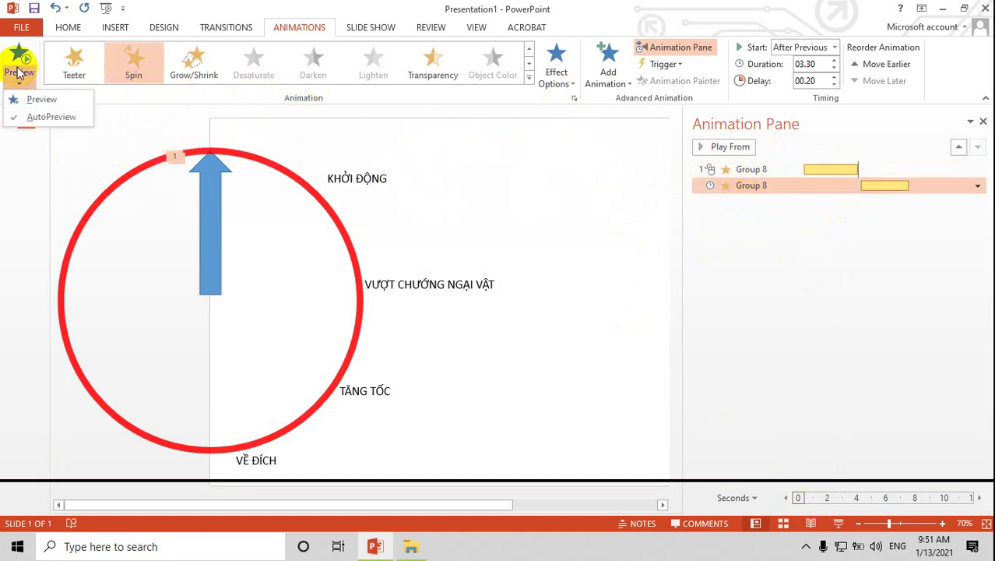
click(38, 98)
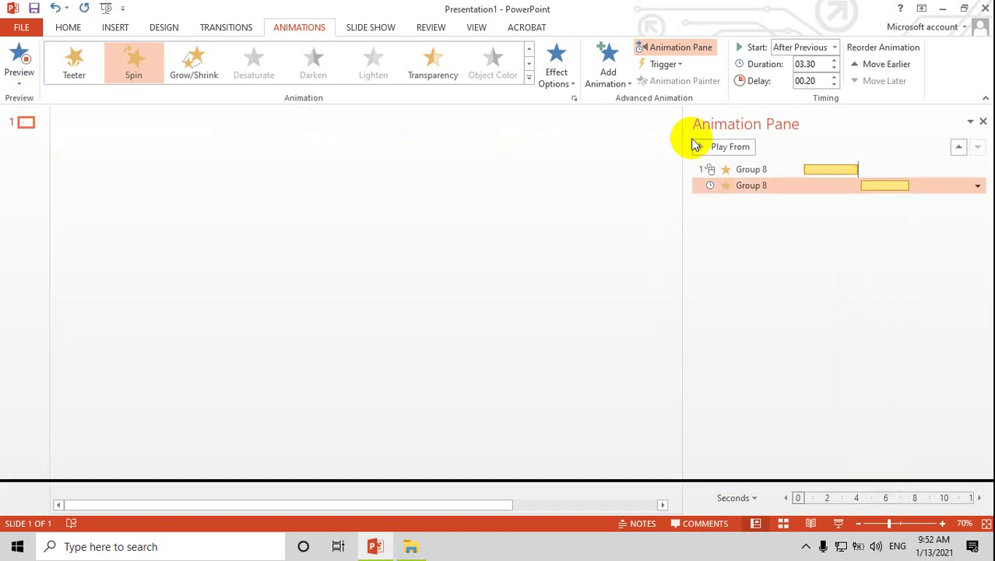
click(845, 169)
click(864, 185)
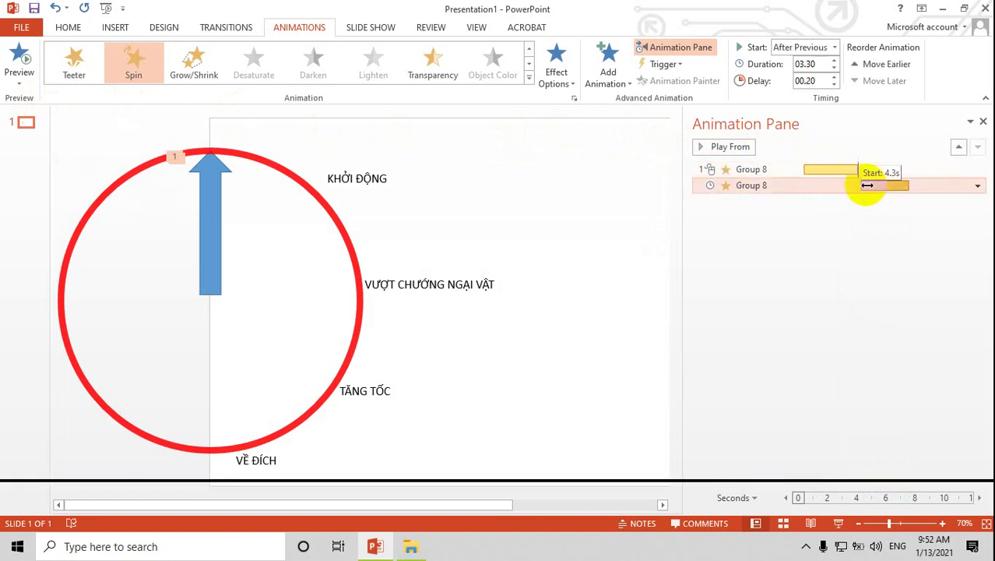
click(978, 186)
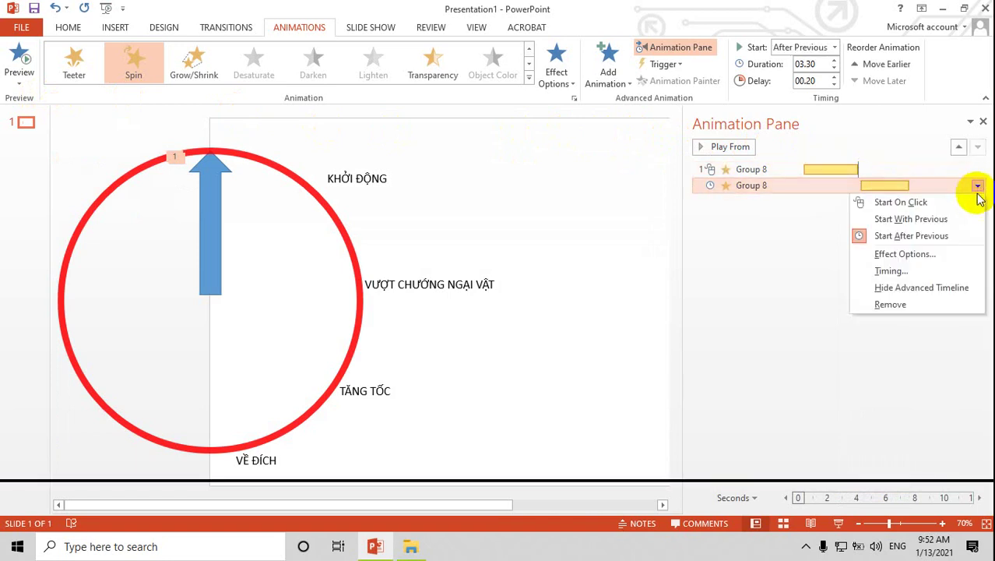
Step: Change the second Group 8 Spin's custom amount from 90° to 45° clockwise
click(896, 254)
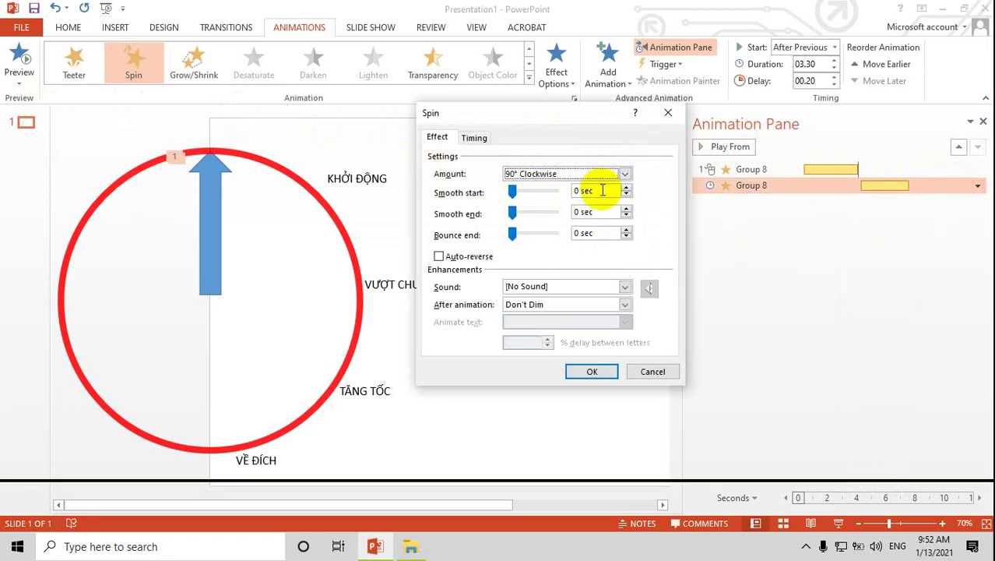
click(626, 173)
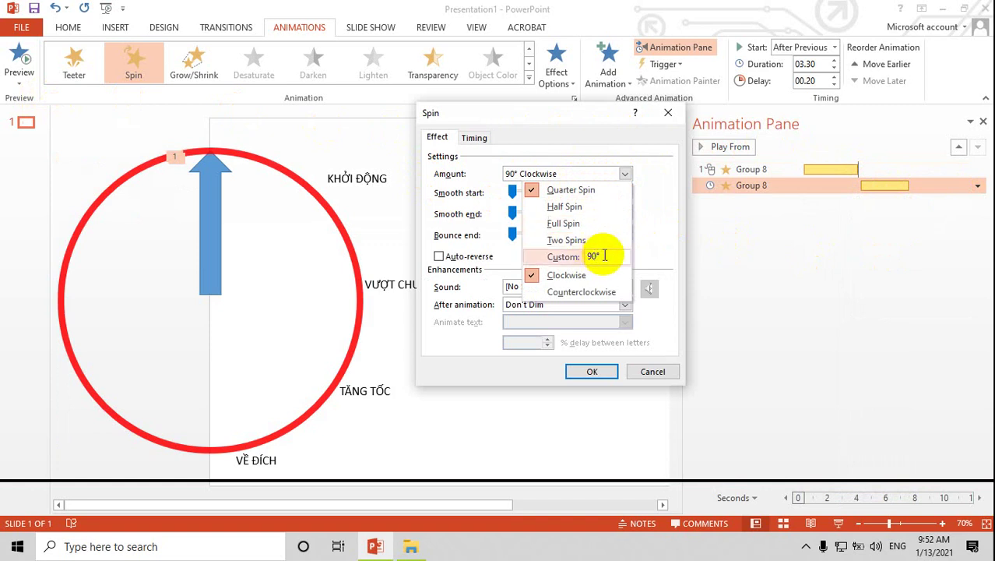
key(BackSpace)
key(BackSpace)
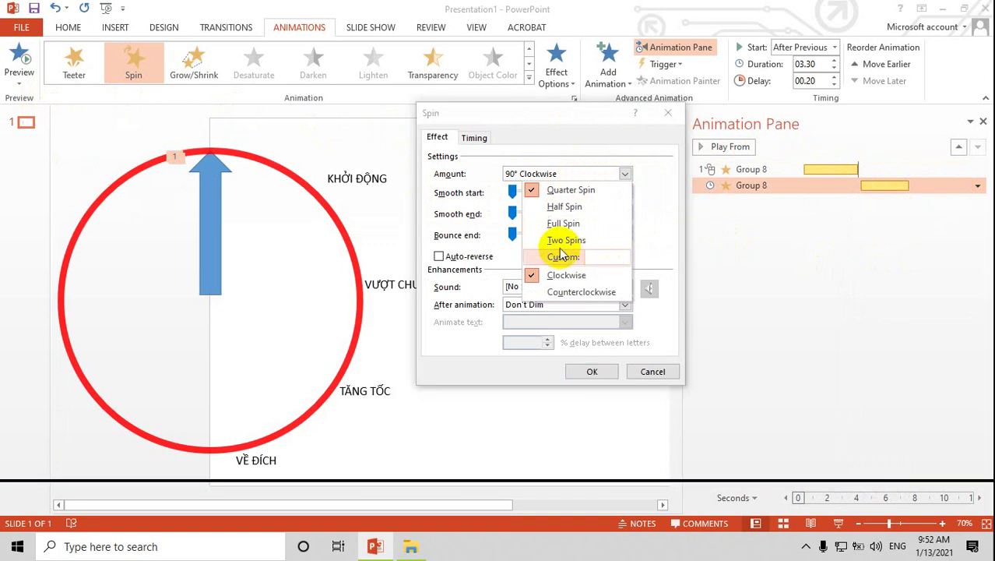
text(45)
key(Return)
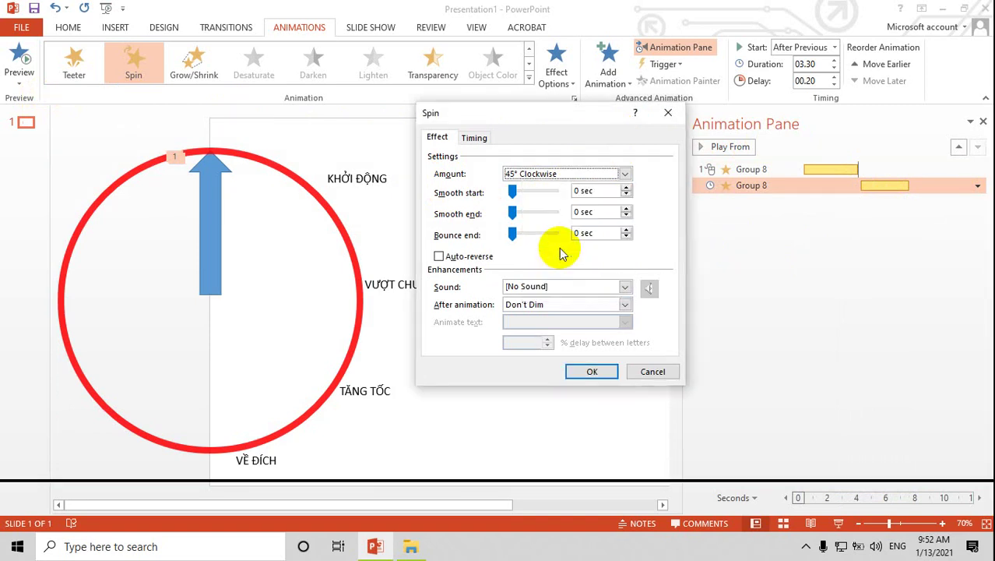
click(573, 369)
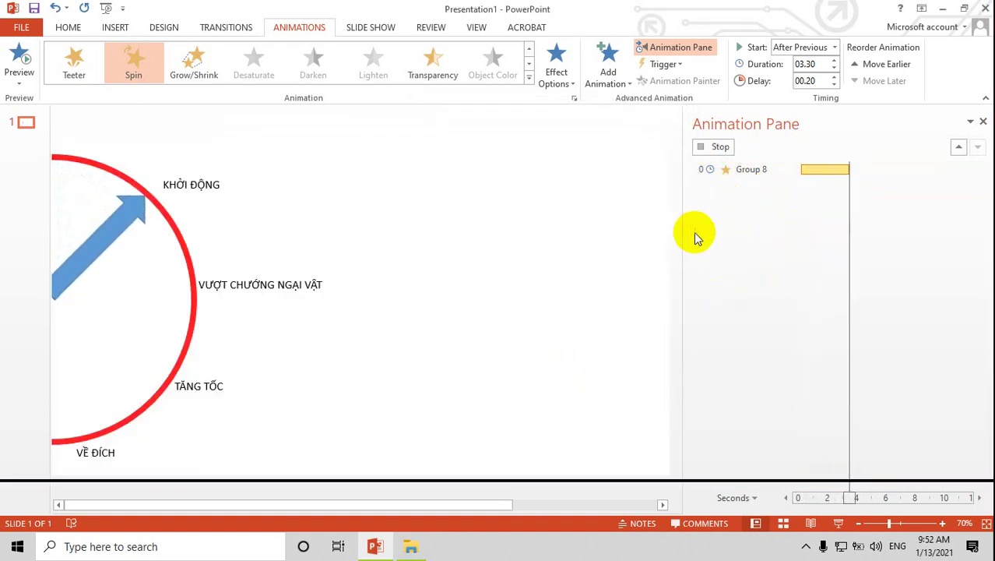
Step: Preview the slide's full animation sequence with Play All, then stop it
click(768, 248)
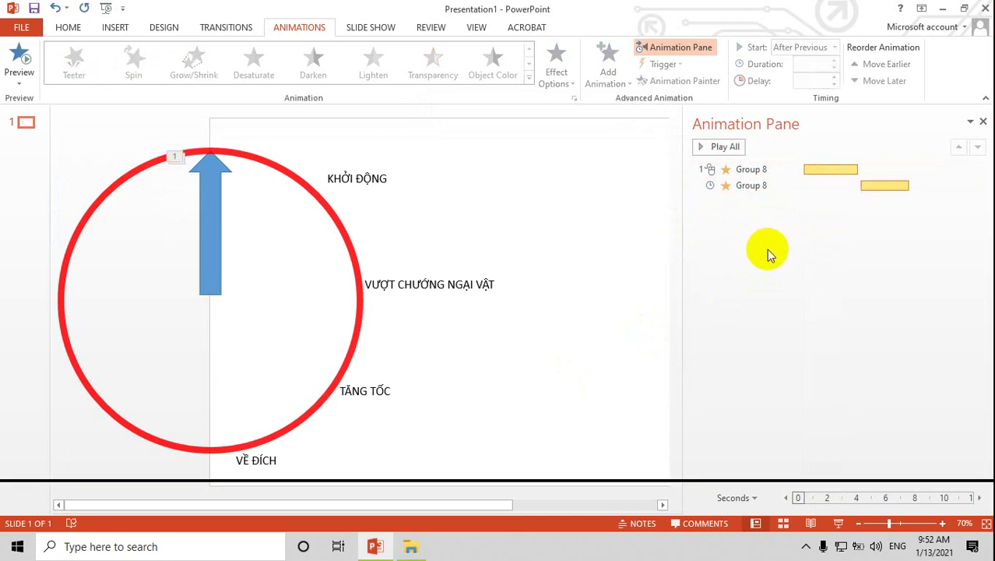
click(709, 151)
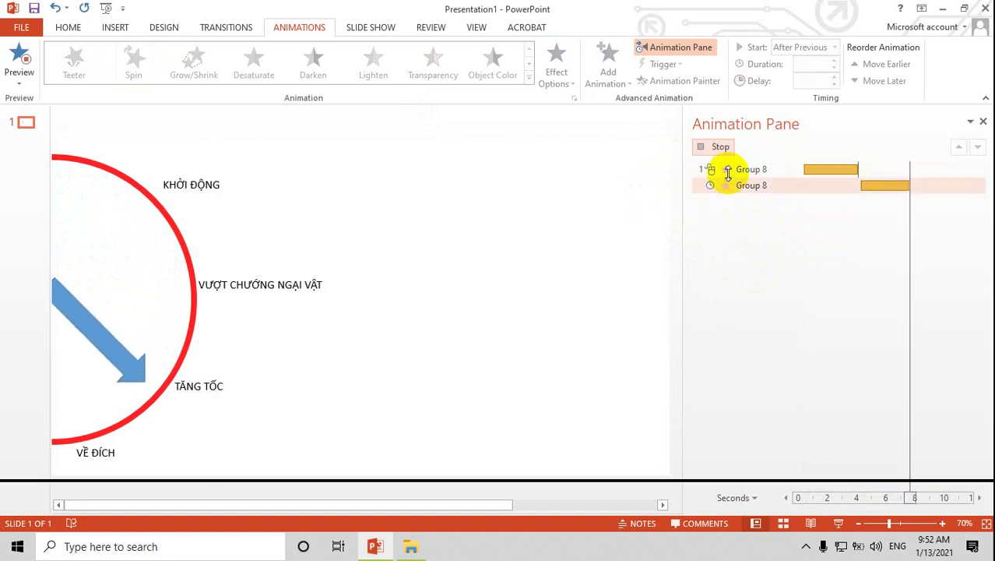
click(816, 169)
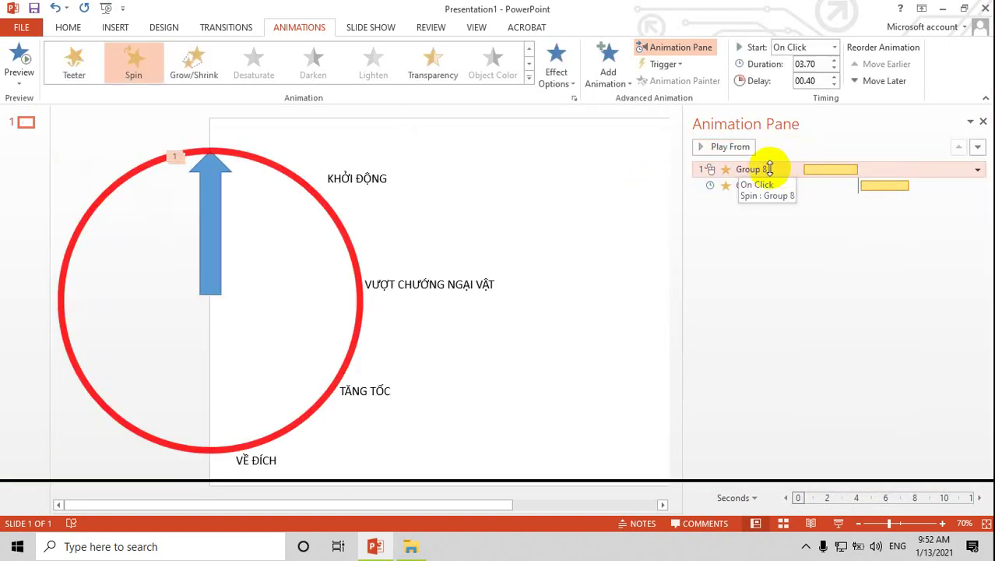
Step: Change the first Group 8 Spin's custom amount from 90° to 45° clockwise
click(977, 170)
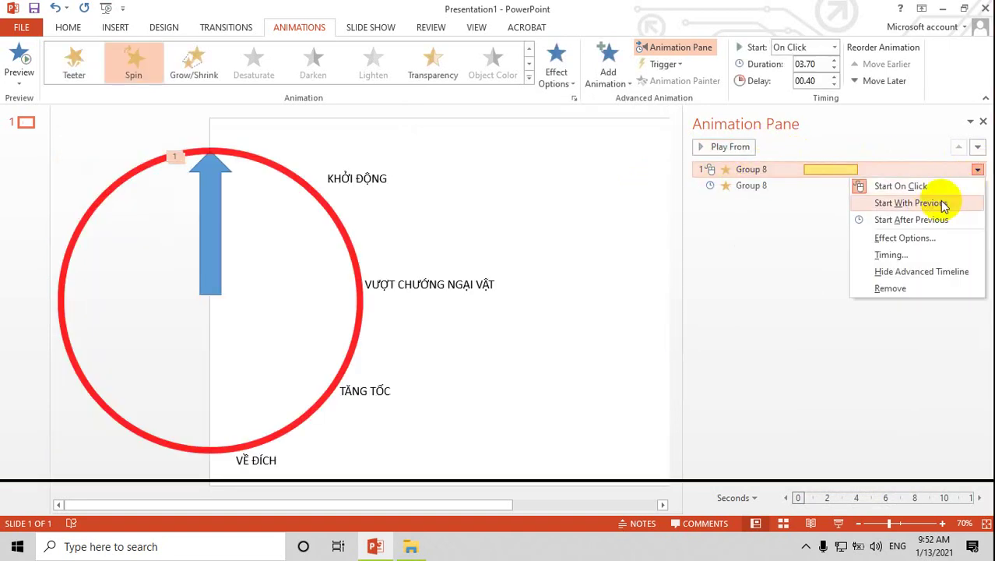
click(884, 235)
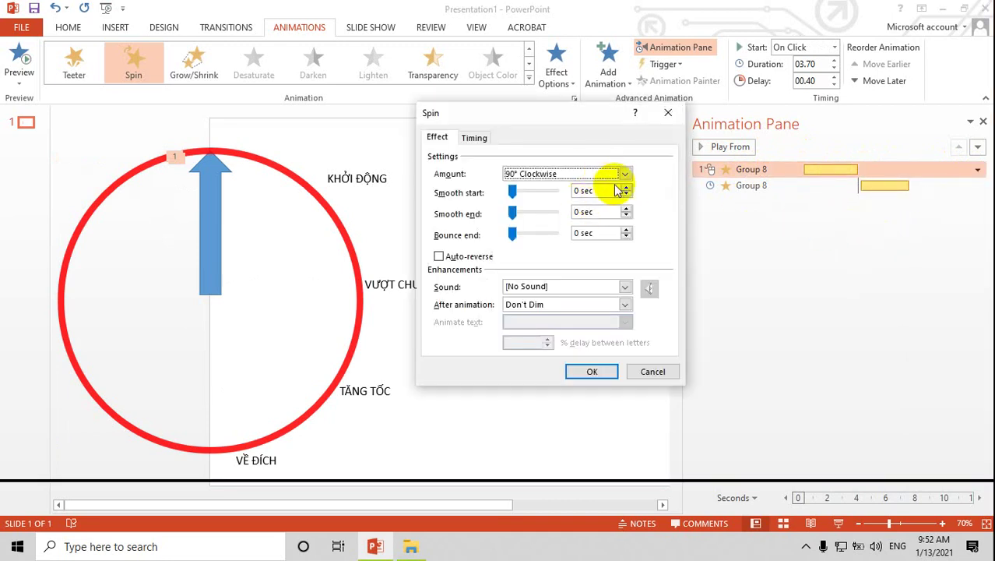
click(625, 173)
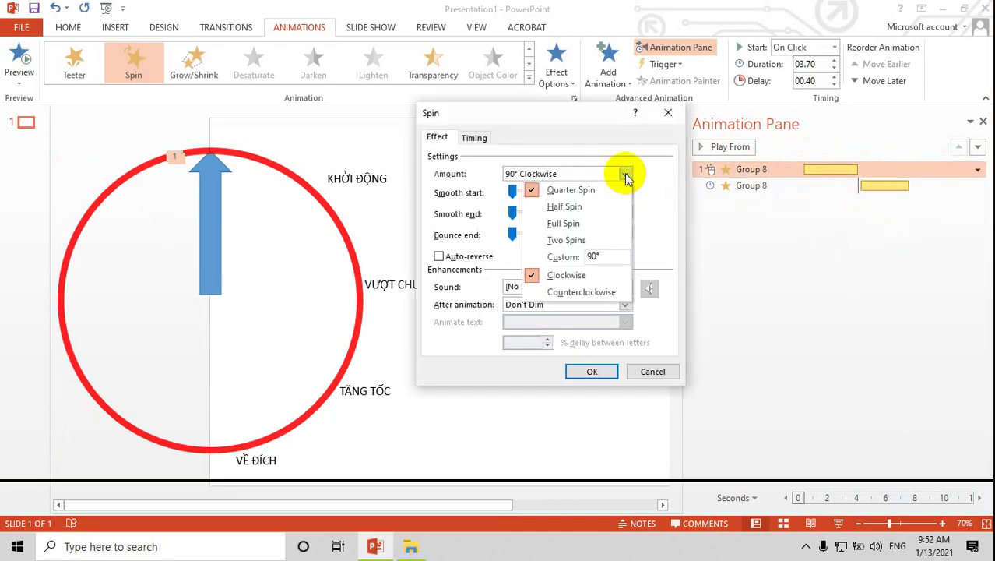
click(603, 255)
key(BackSpace)
key(BackSpace)
key(BackSpace)
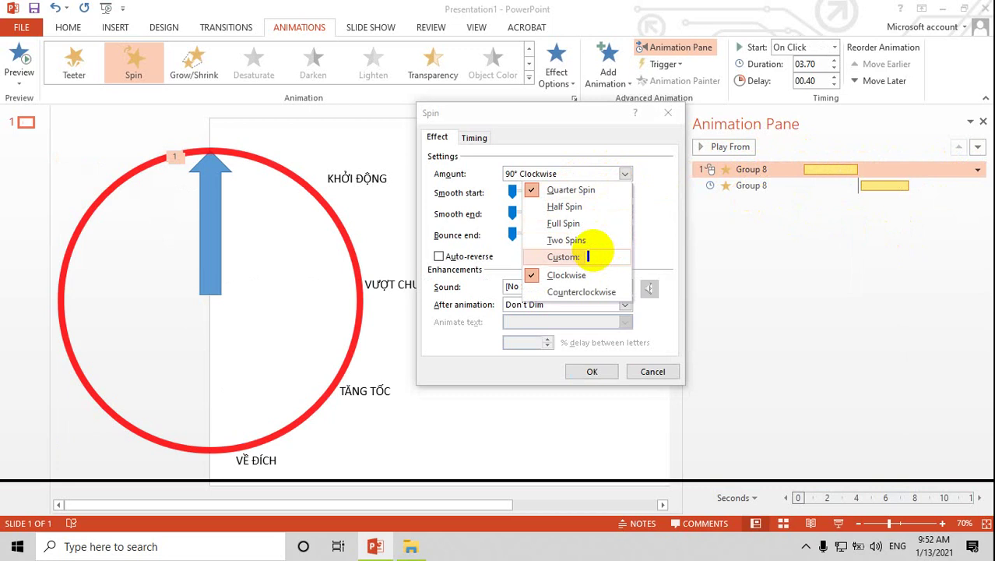
text(45)
key(Return)
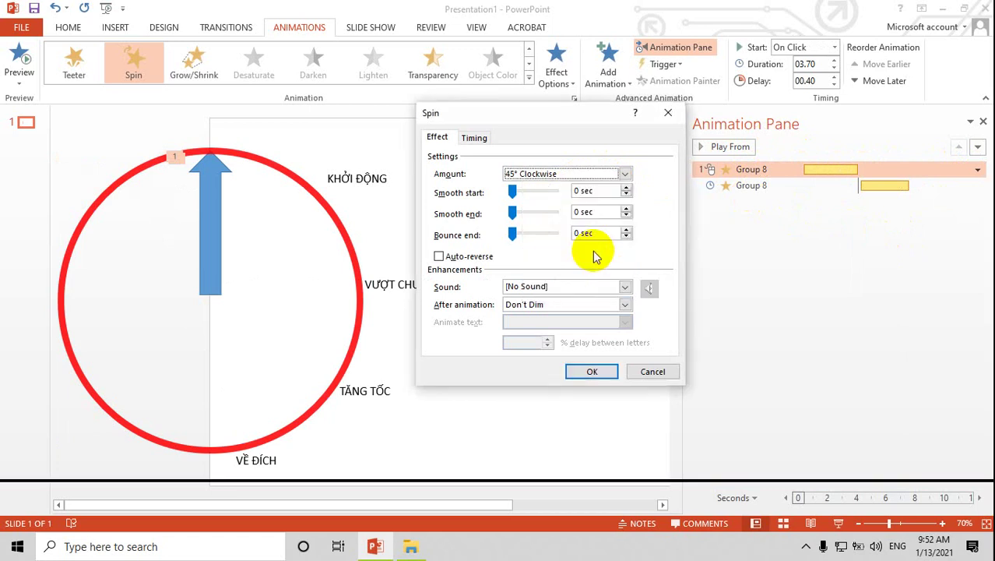
click(592, 371)
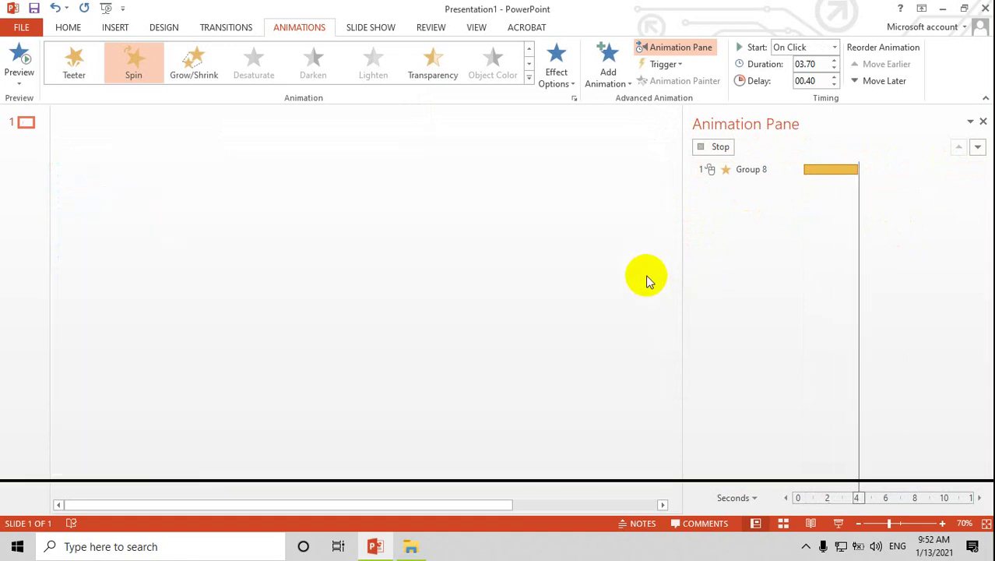
click(750, 185)
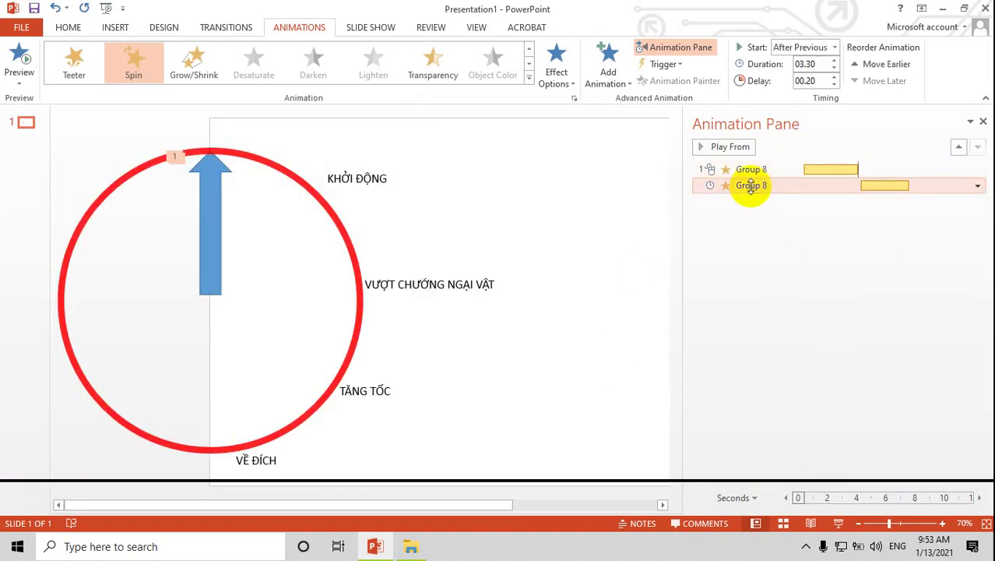
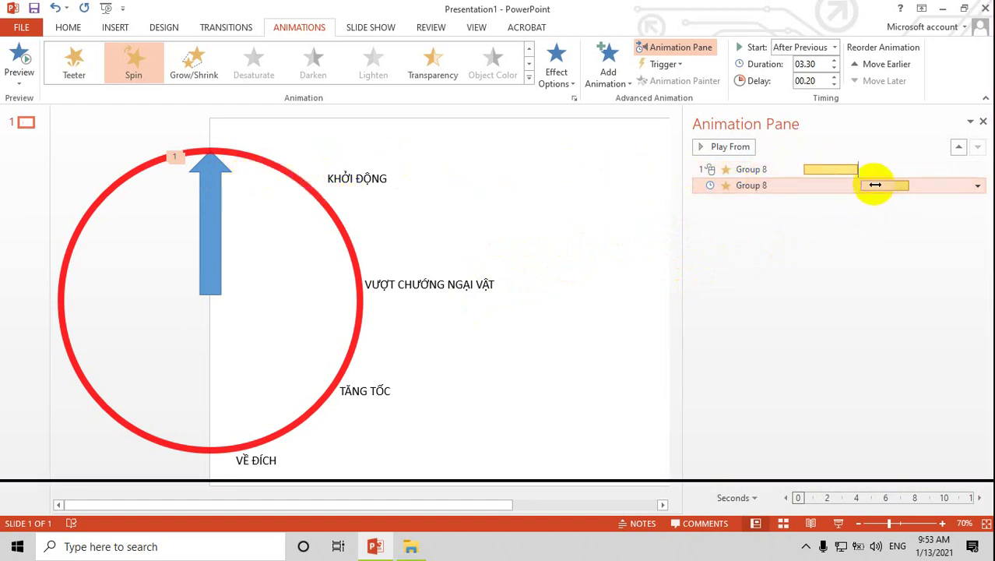
Step: Preview the arrow group's spin animations with Play From
click(731, 147)
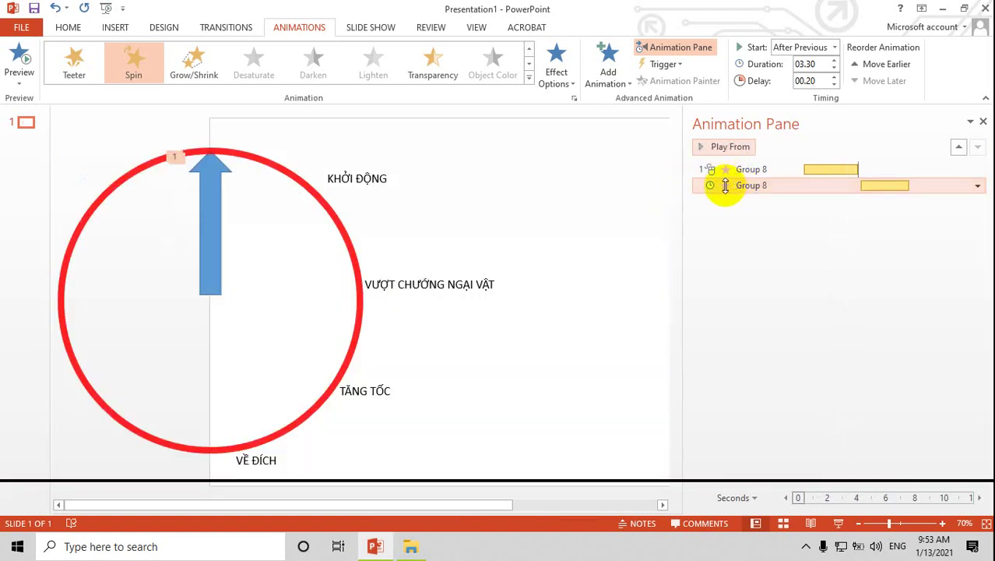
click(720, 148)
click(719, 148)
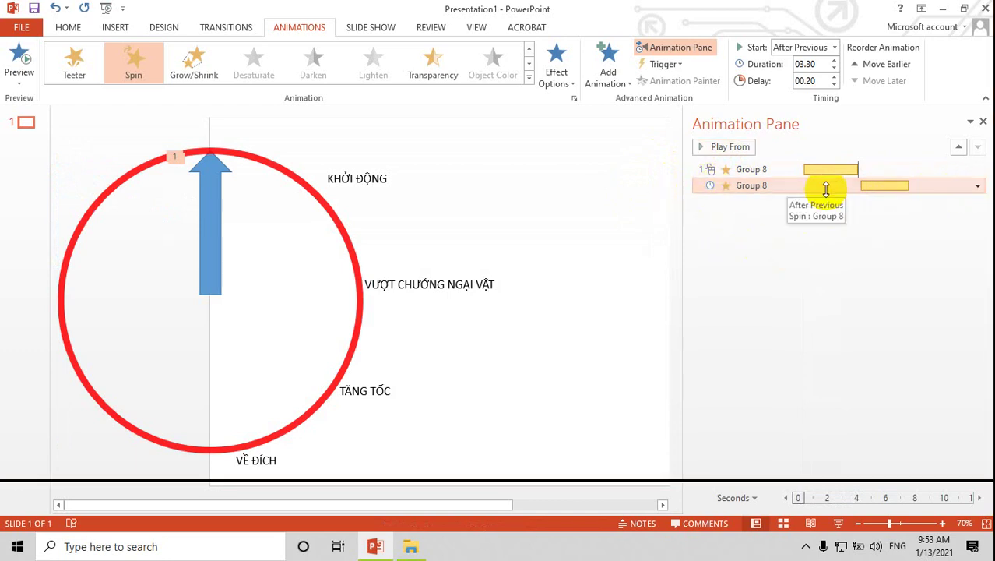
Step: Set the second Group 8 spin to start After Previous with a 00.00 delay
right_click(751, 187)
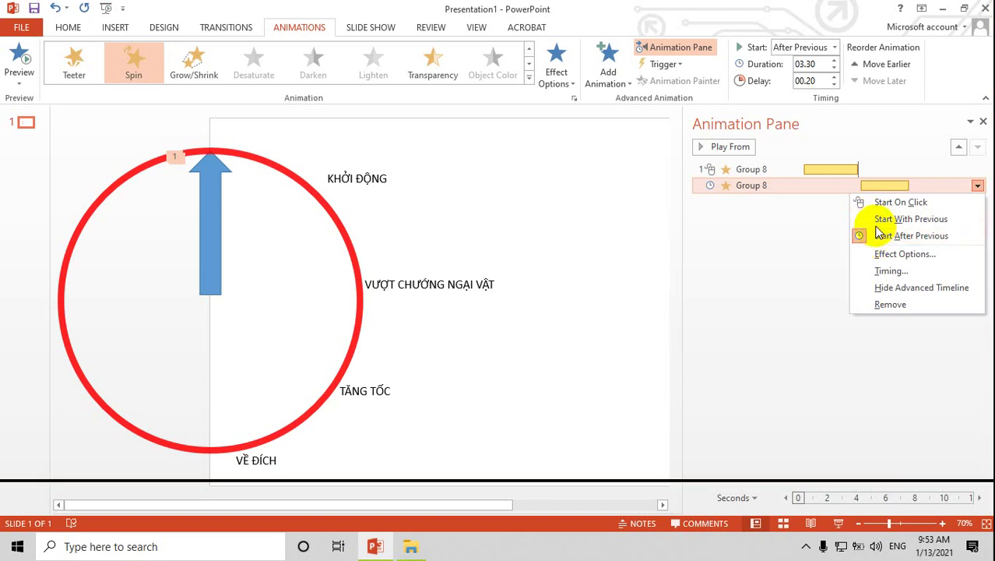
click(759, 172)
right_click(765, 170)
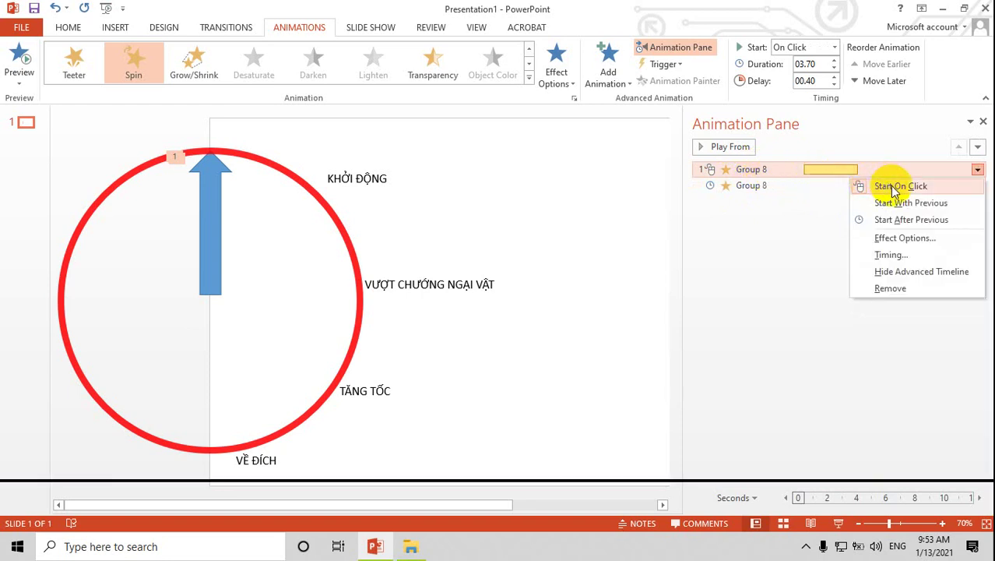
click(755, 187)
right_click(759, 188)
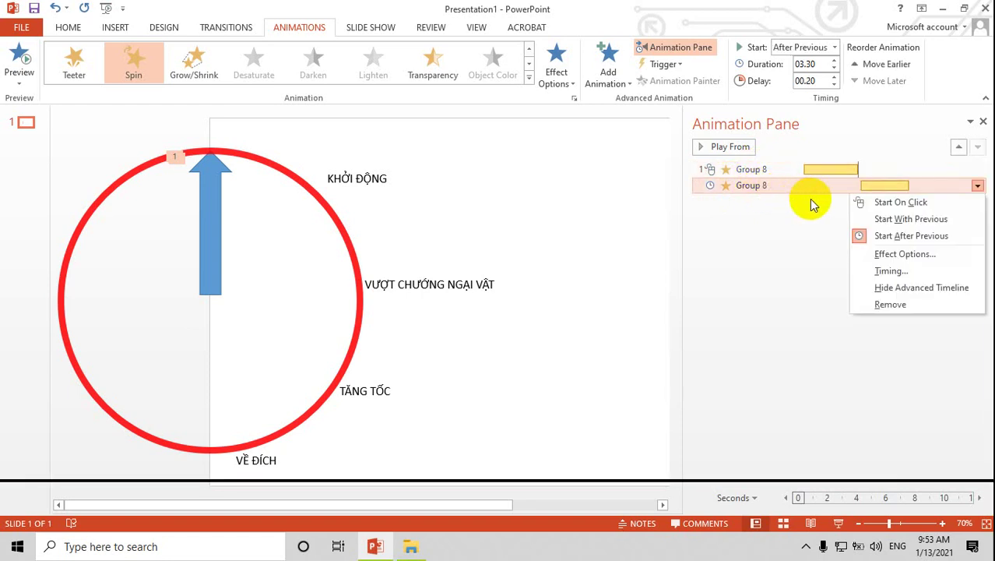
click(884, 236)
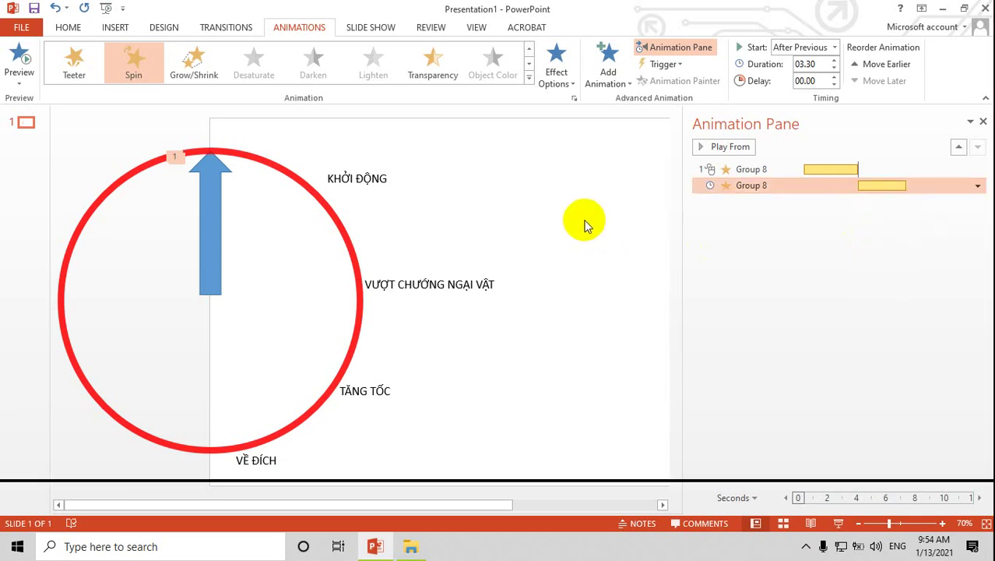
click(585, 222)
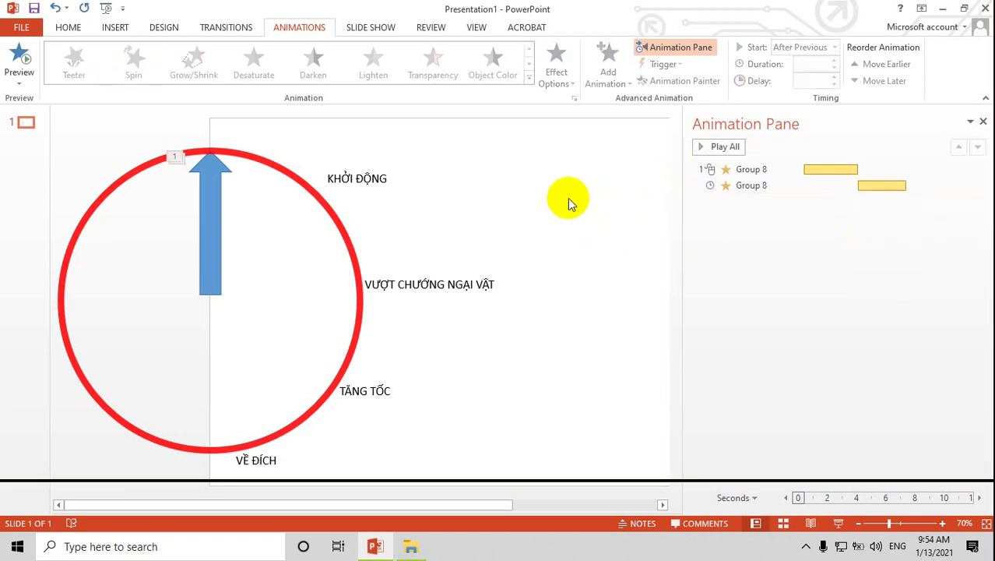
Step: Preview the arrow's two back-to-back spins, then select the KHỞI ĐỘNG label
right_click(565, 187)
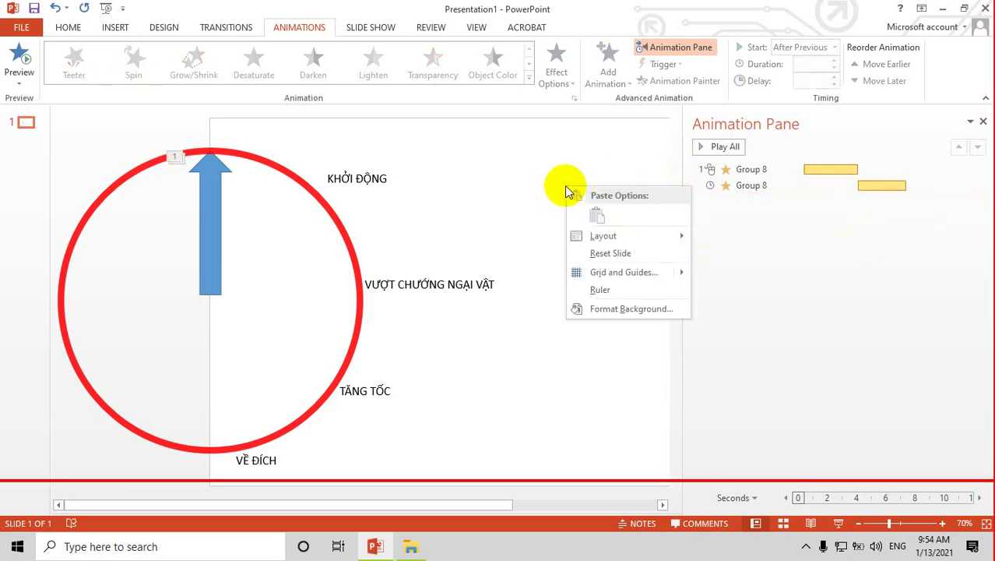
click(19, 82)
click(28, 100)
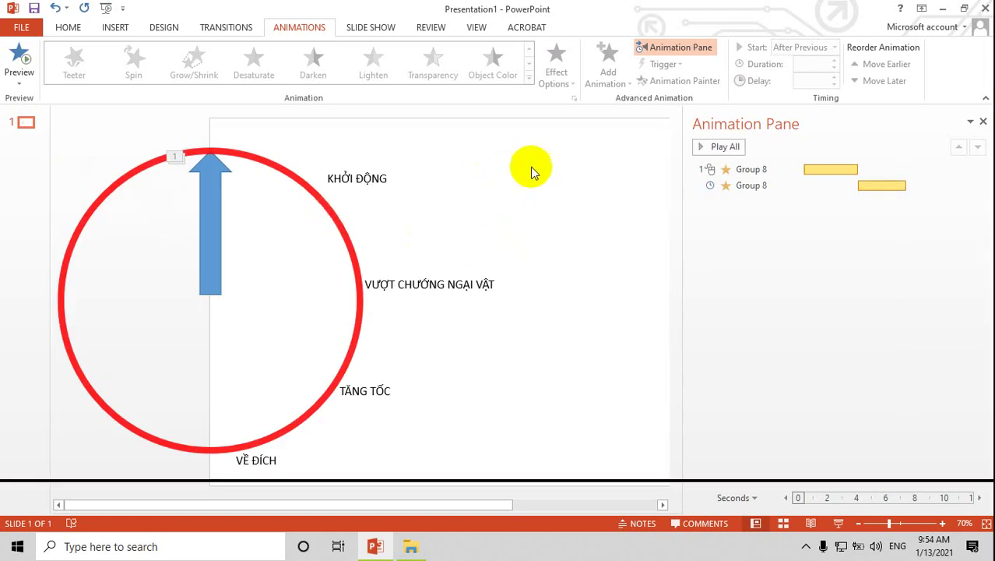
click(354, 172)
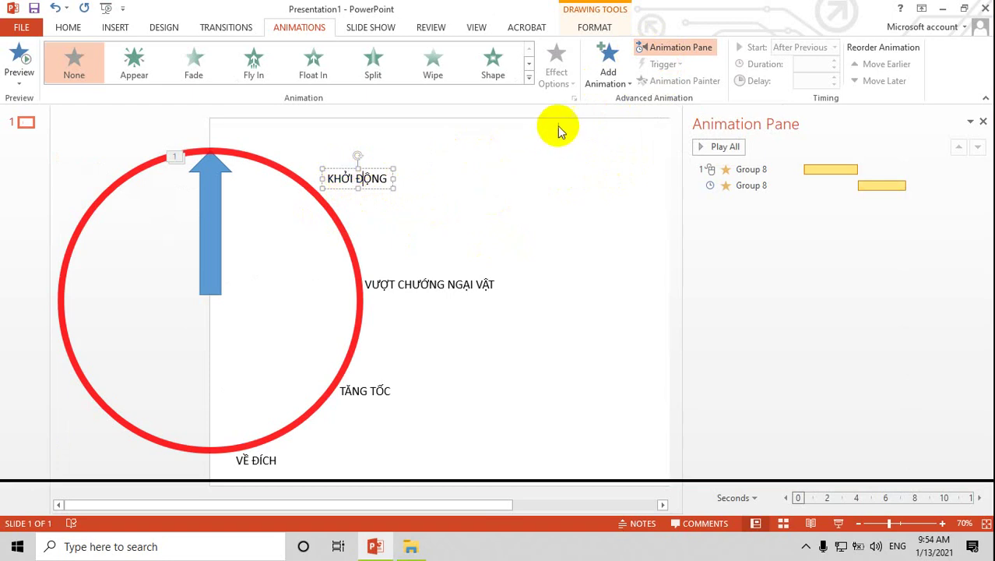
Step: Give the KHỞI ĐỘNG label a Fly In entrance placed between the two Group 8 spins
click(608, 70)
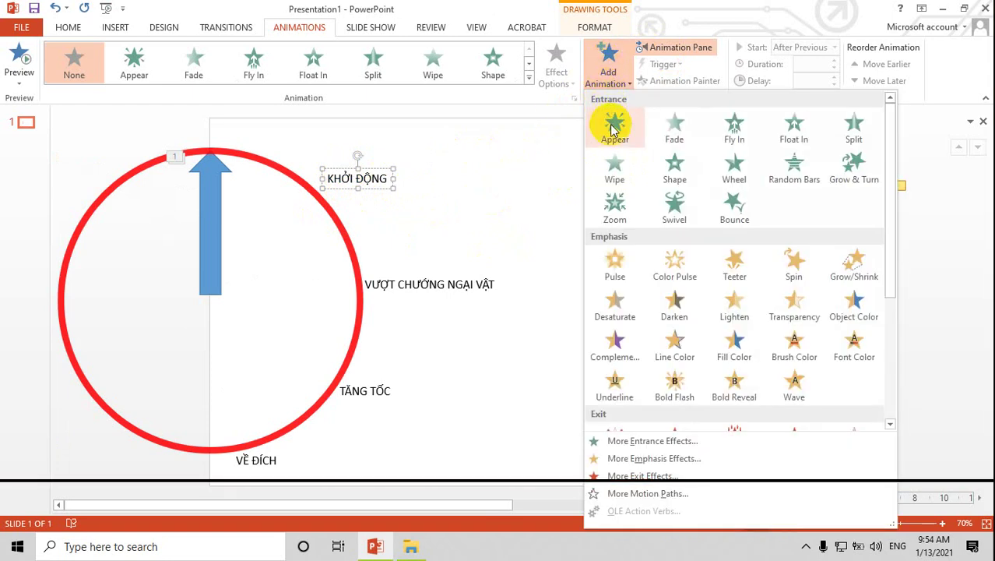
click(736, 132)
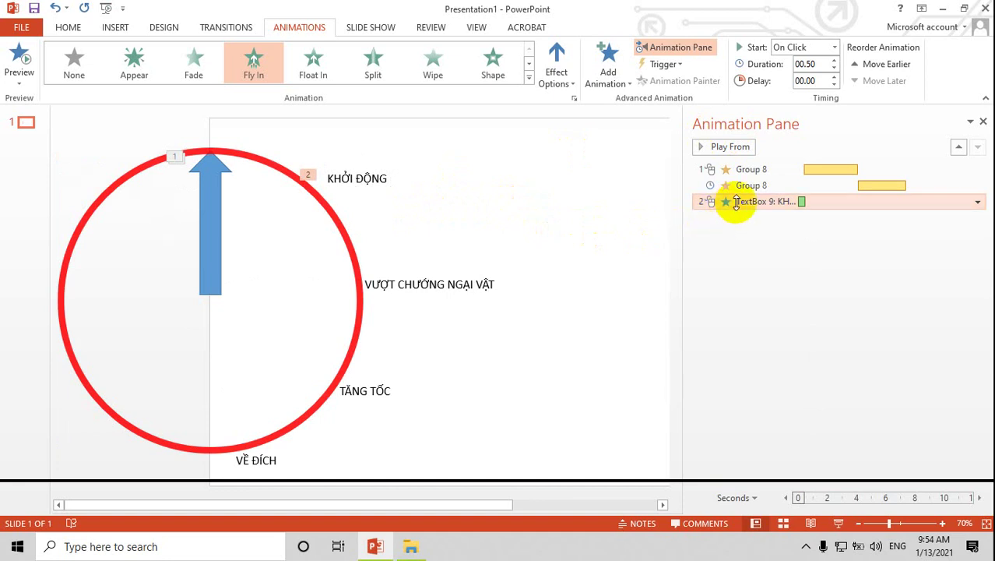
drag(741, 204, 745, 201)
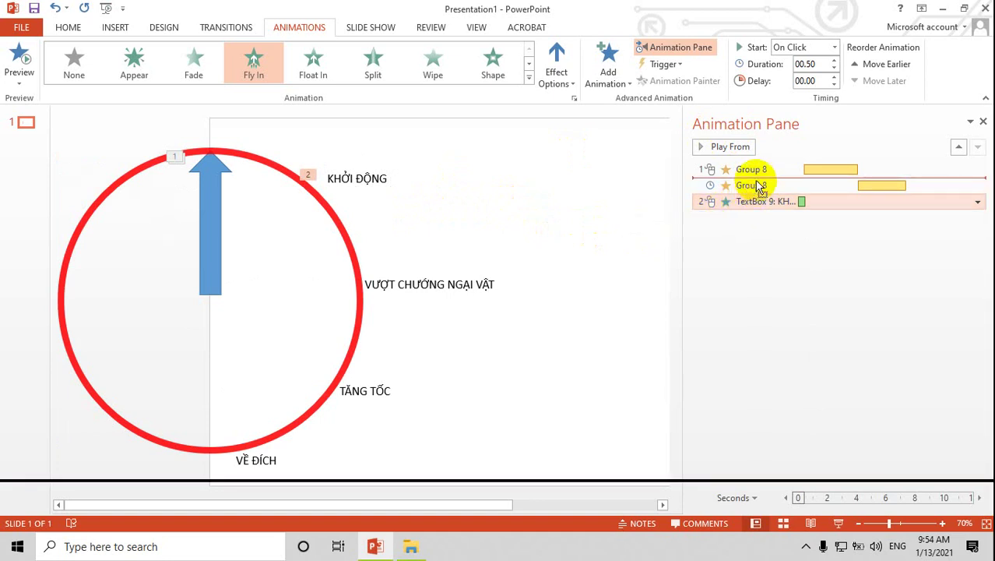
drag(759, 187, 752, 193)
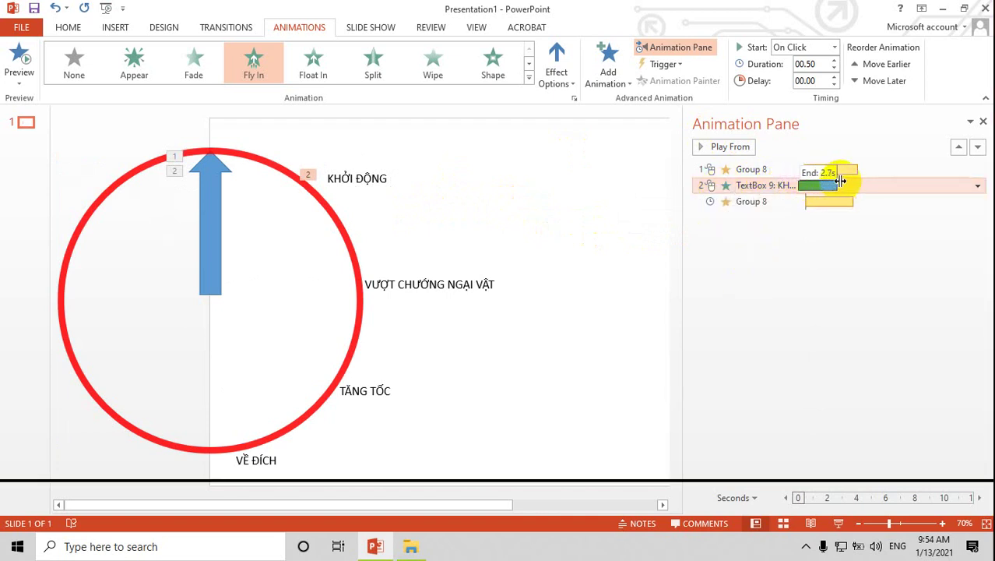
Step: Set the KHỞI ĐỘNG fly-in's timeline bar to a 4.2 s delay and 4.3 s duration
drag(887, 180, 889, 182)
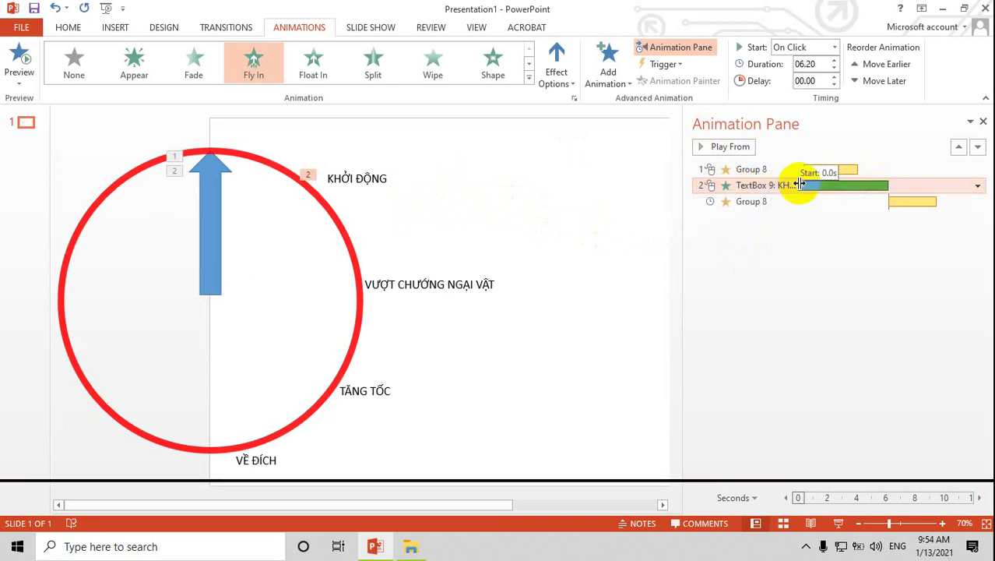
drag(810, 182, 856, 179)
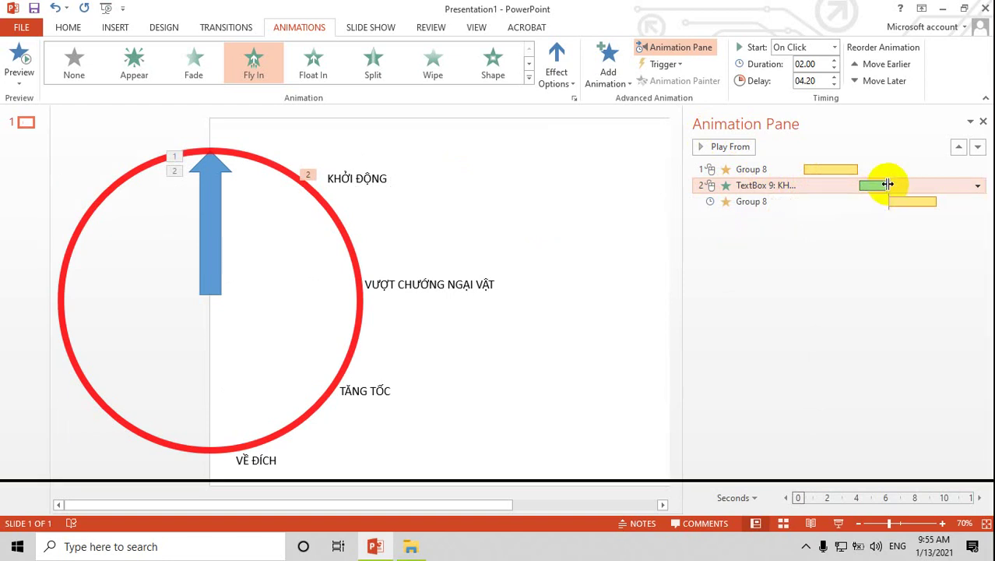
drag(887, 184, 922, 185)
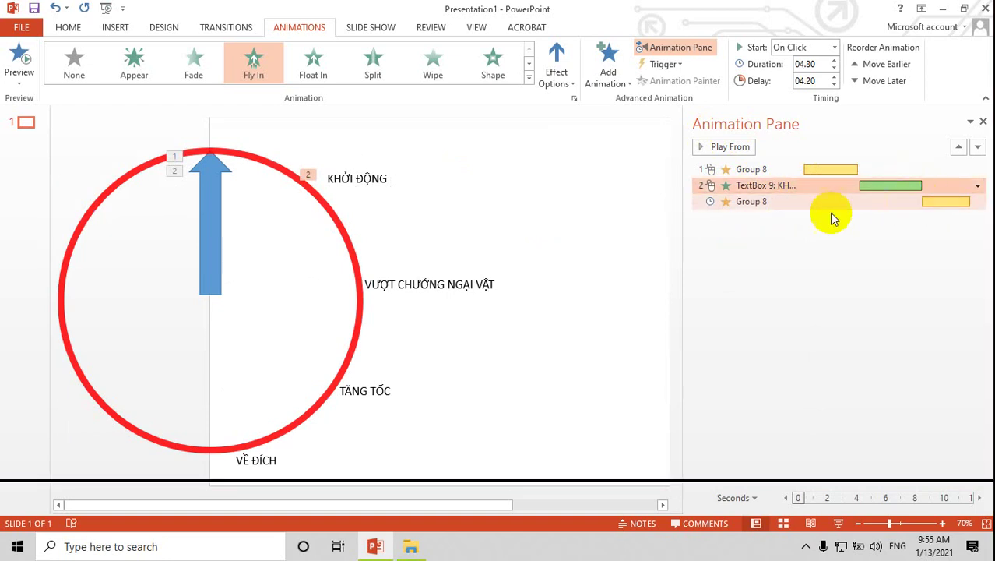
Step: Set the KHỞI ĐỘNG fly-in to start After Previous and preview the sequence
click(977, 186)
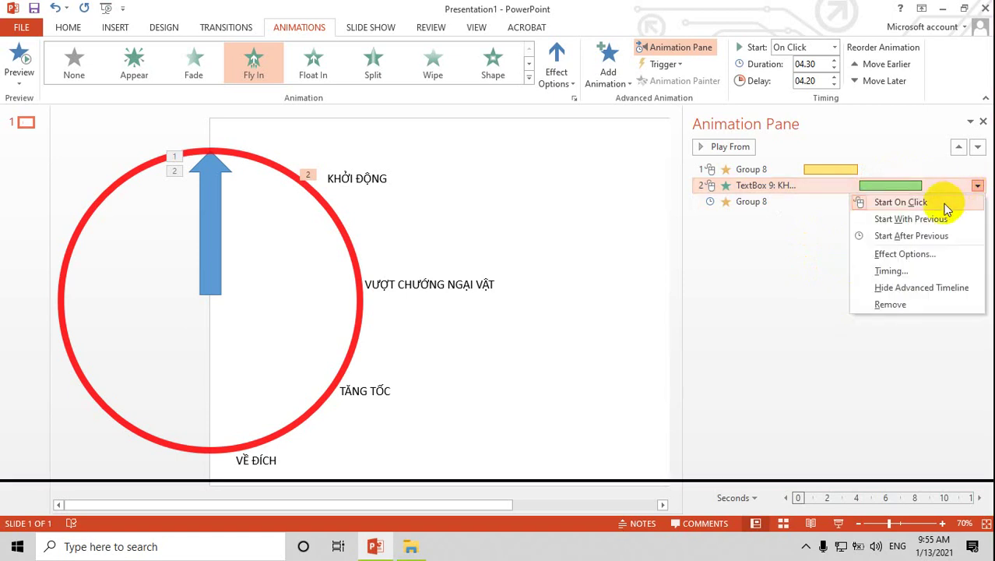
click(882, 237)
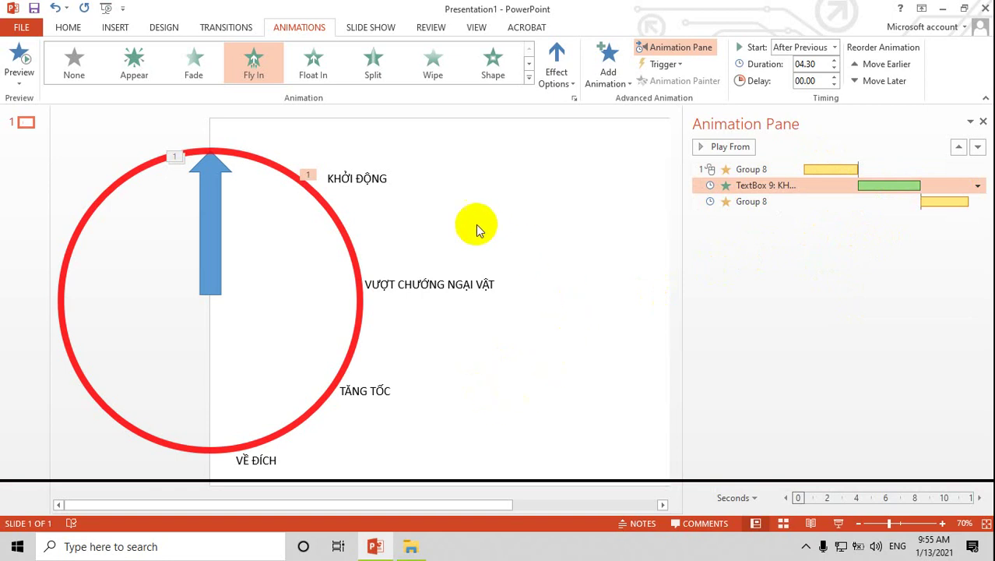
click(17, 75)
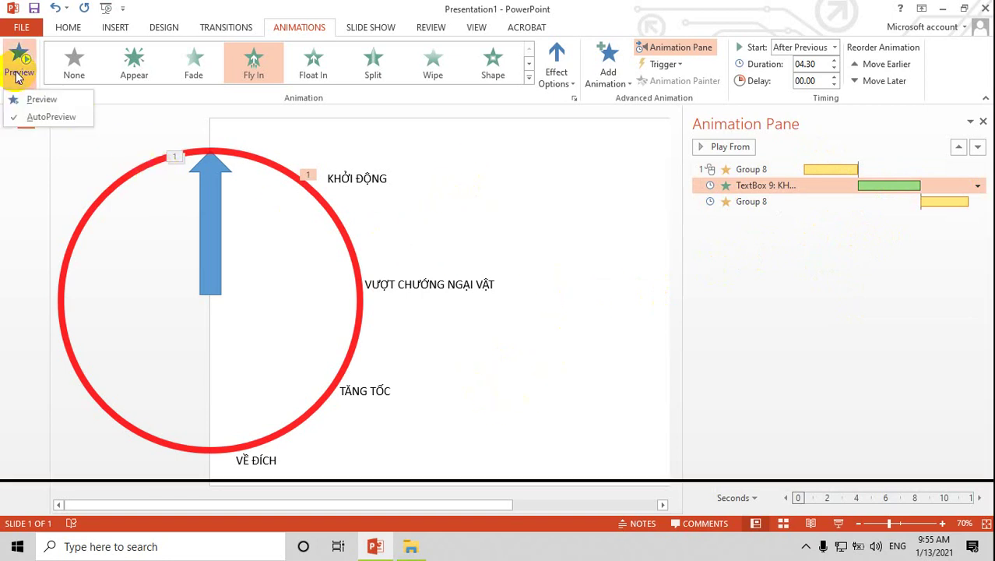
click(32, 100)
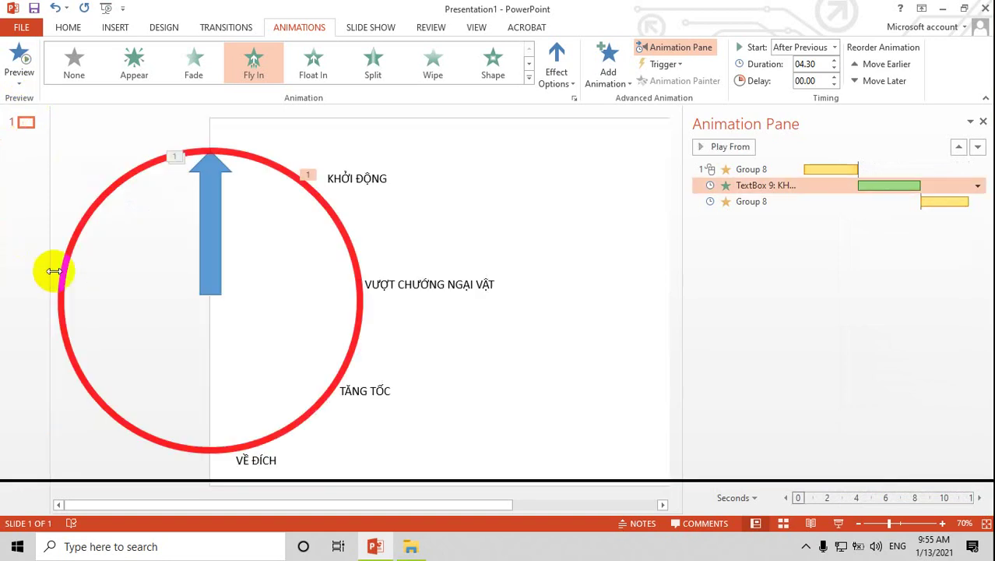
click(514, 381)
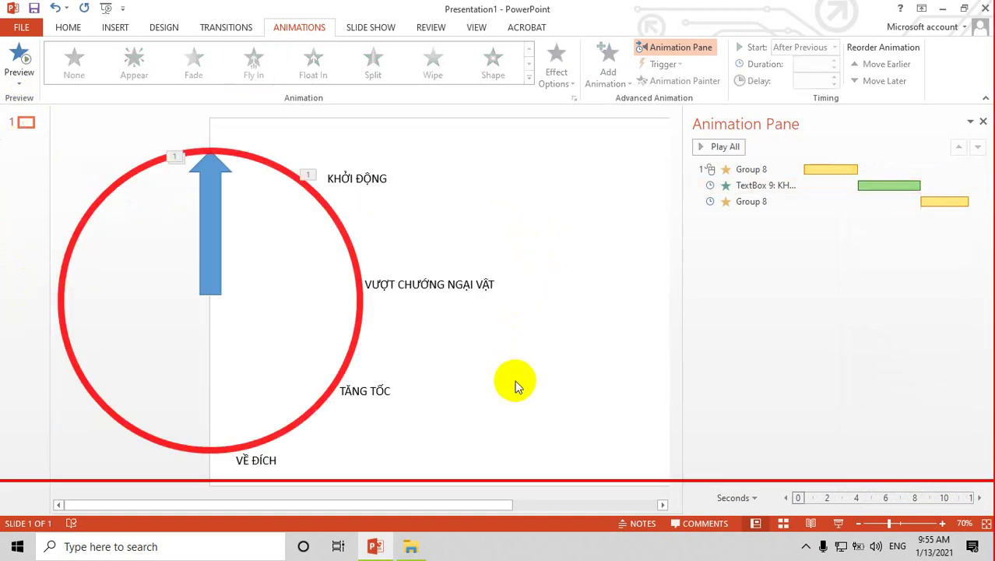
Step: Give the VƯỢT CHƯỚNG NGẠI VẬT label an Appear entrance starting After Previous
click(418, 287)
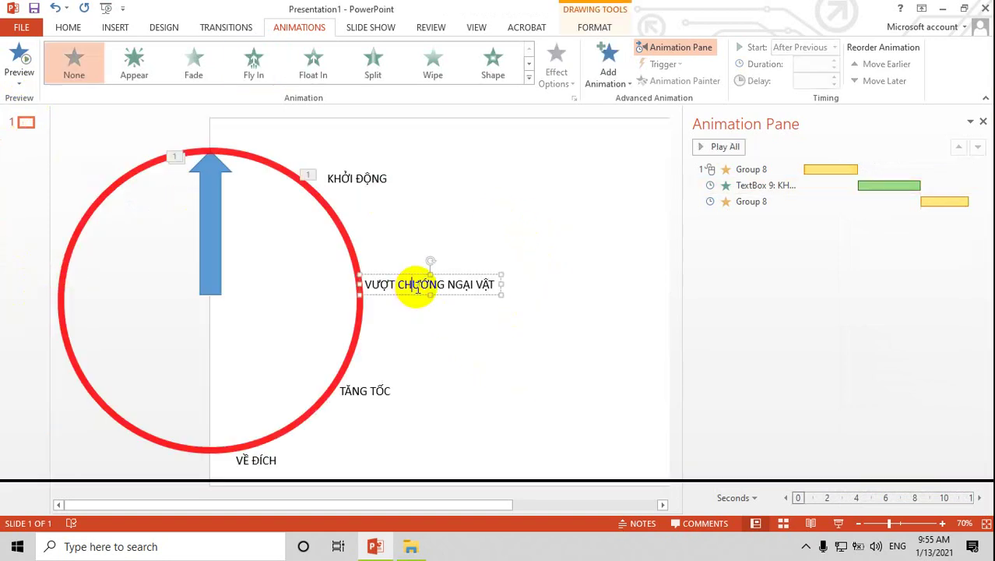
click(609, 78)
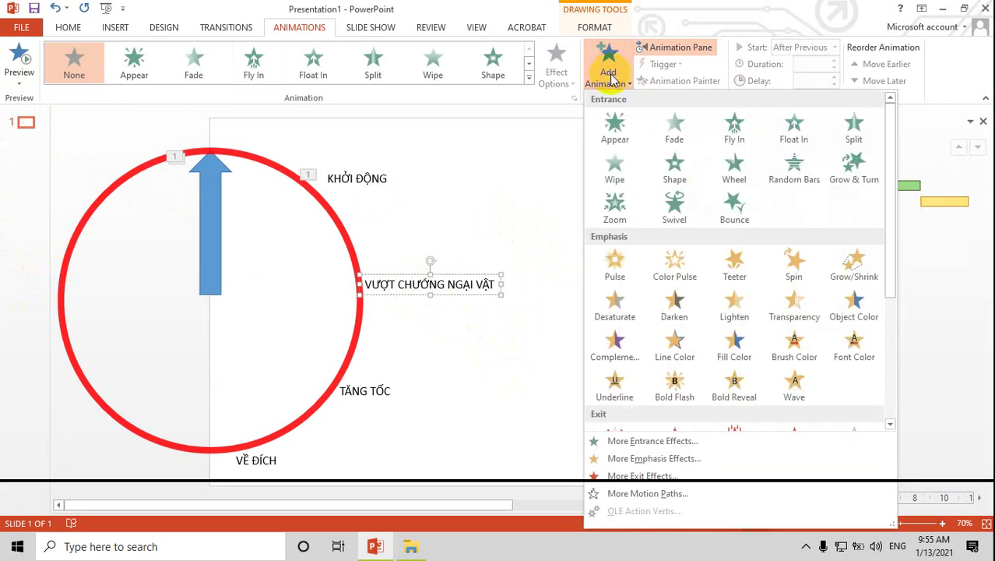
click(614, 127)
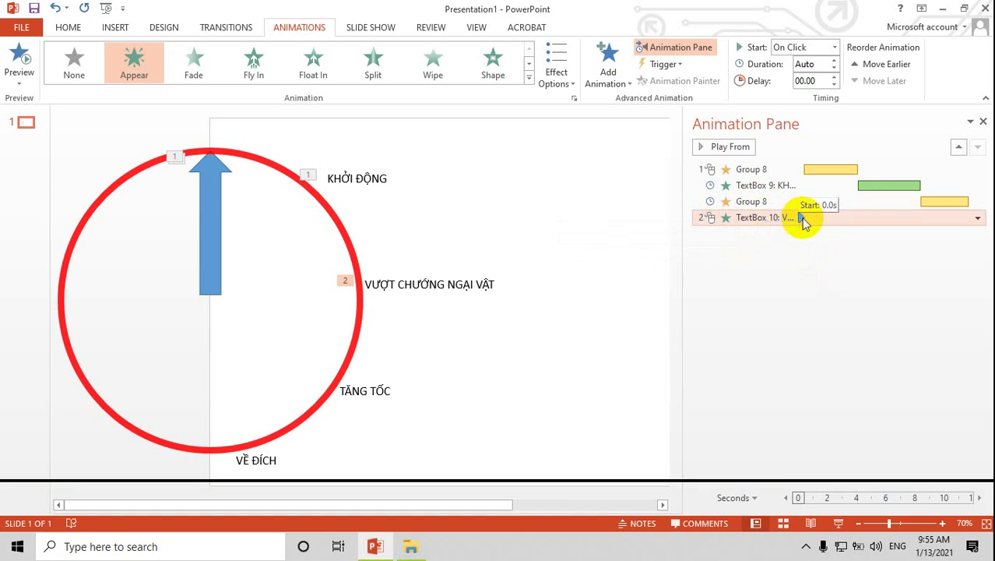
drag(827, 220, 875, 222)
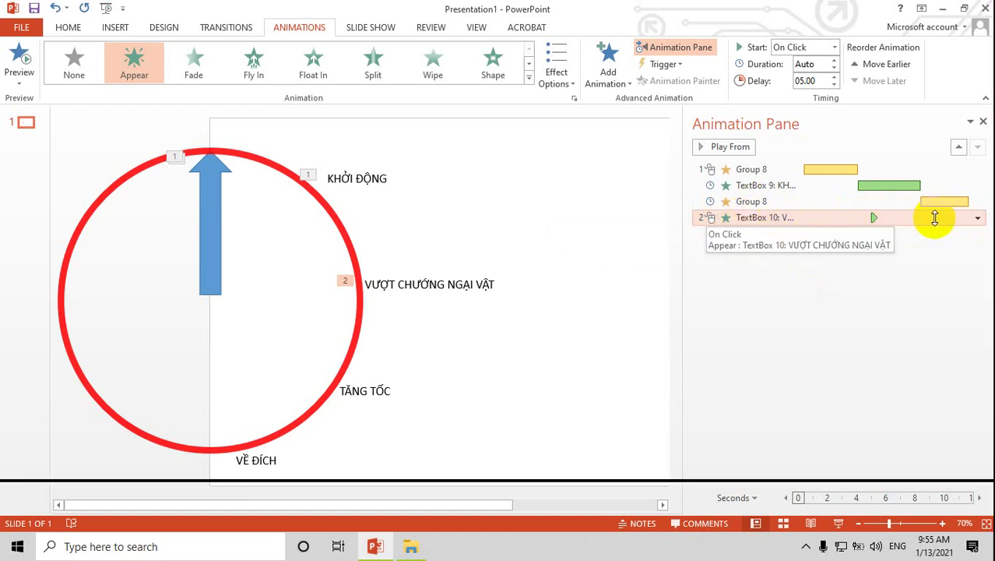
click(977, 220)
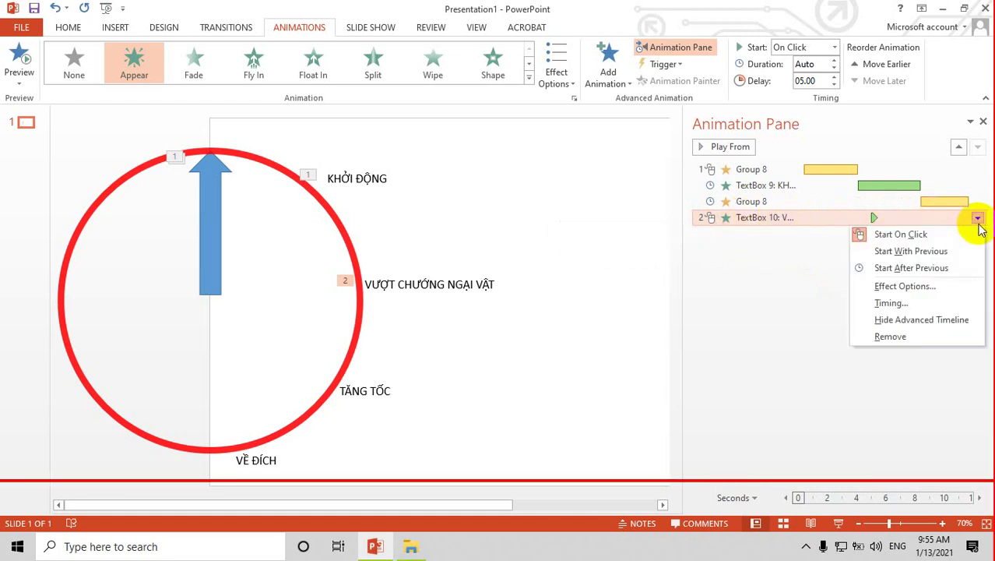
click(927, 269)
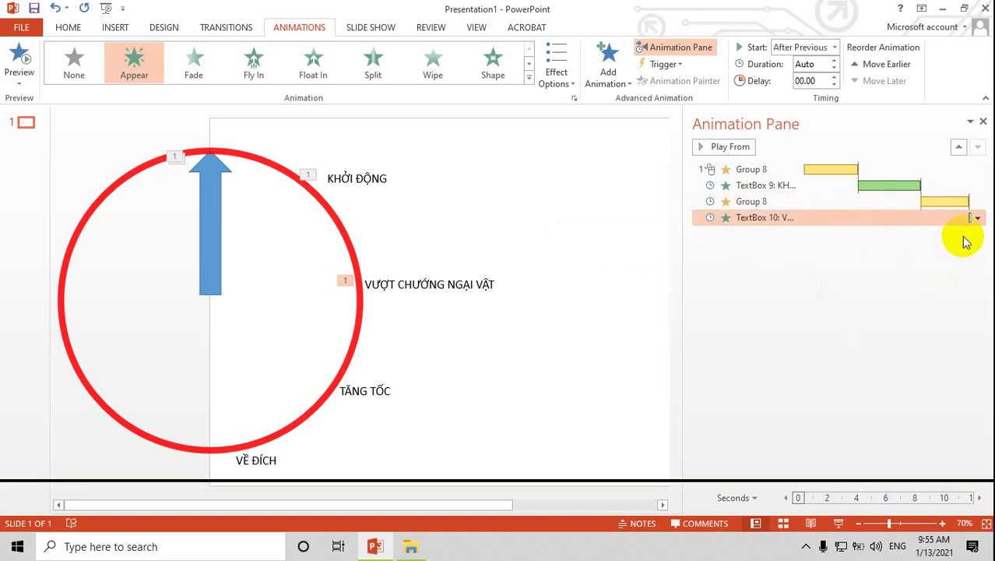
Step: Shorten the KHỞI ĐỘNG fly-in and move the VƯỢT CHƯỚNG NGẠI VẬT appearance earlier
drag(679, 194, 537, 193)
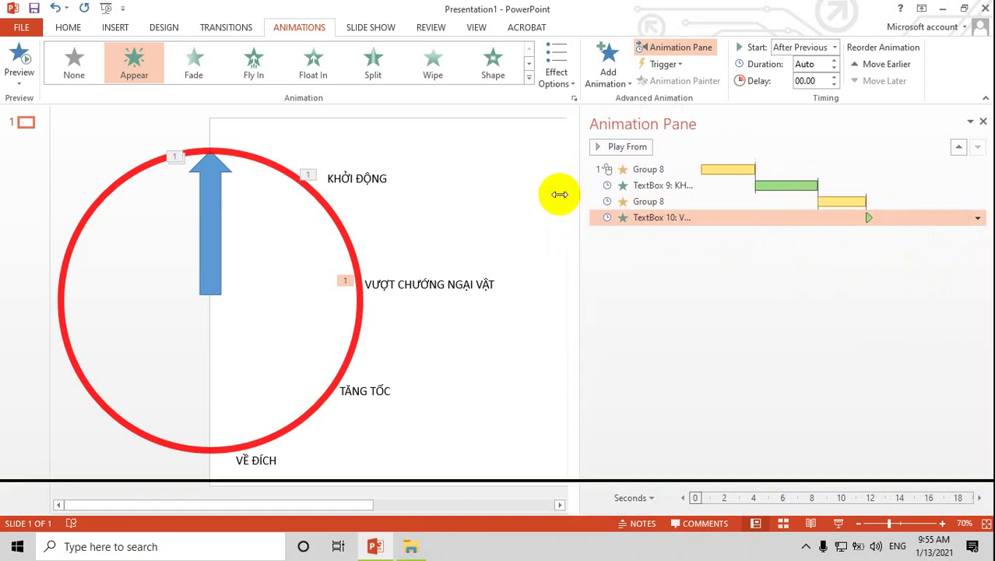
drag(773, 184, 743, 189)
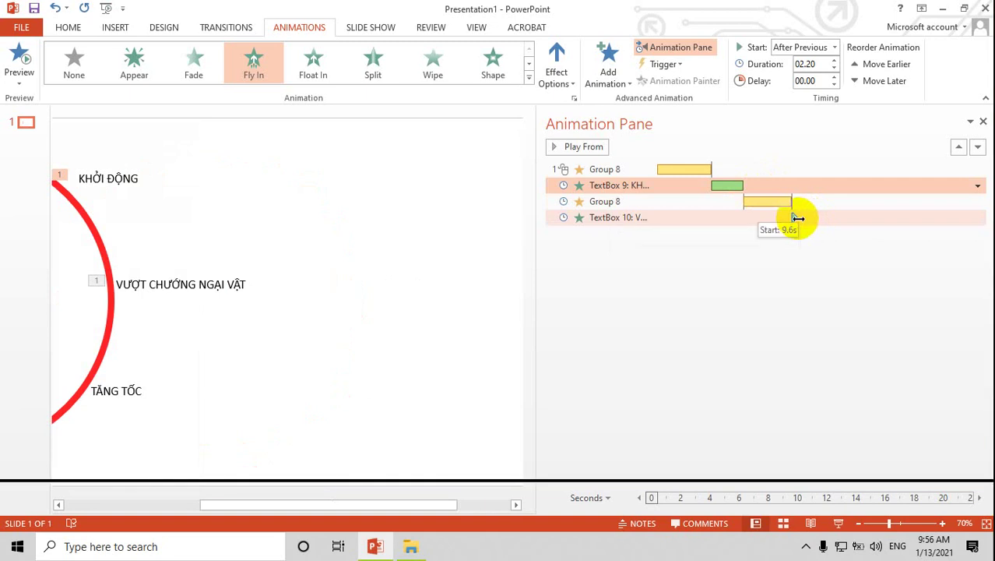
mouse_move(794, 218)
mouse_down()
mouse_move(817, 217)
mouse_move(796, 218)
mouse_up()
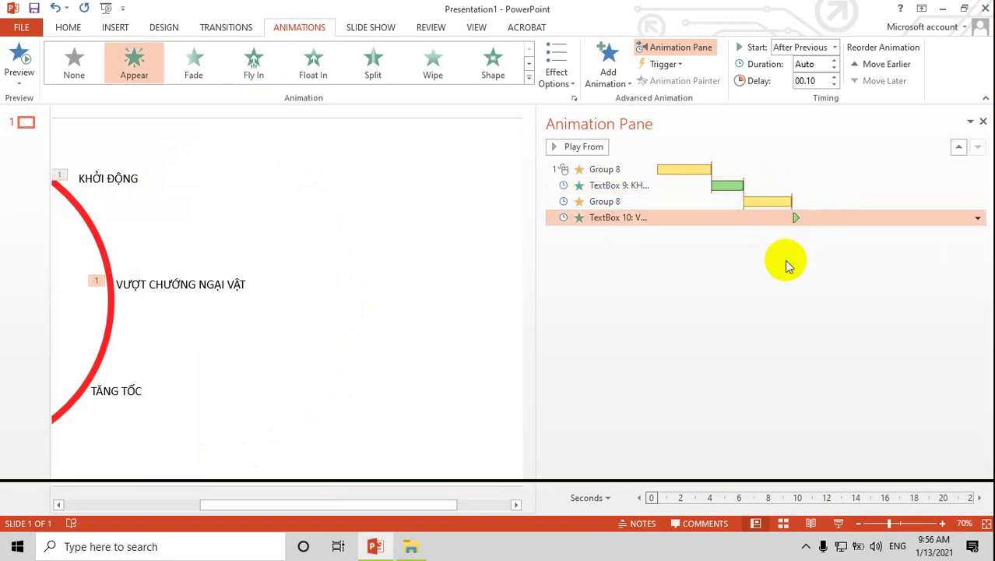
click(782, 269)
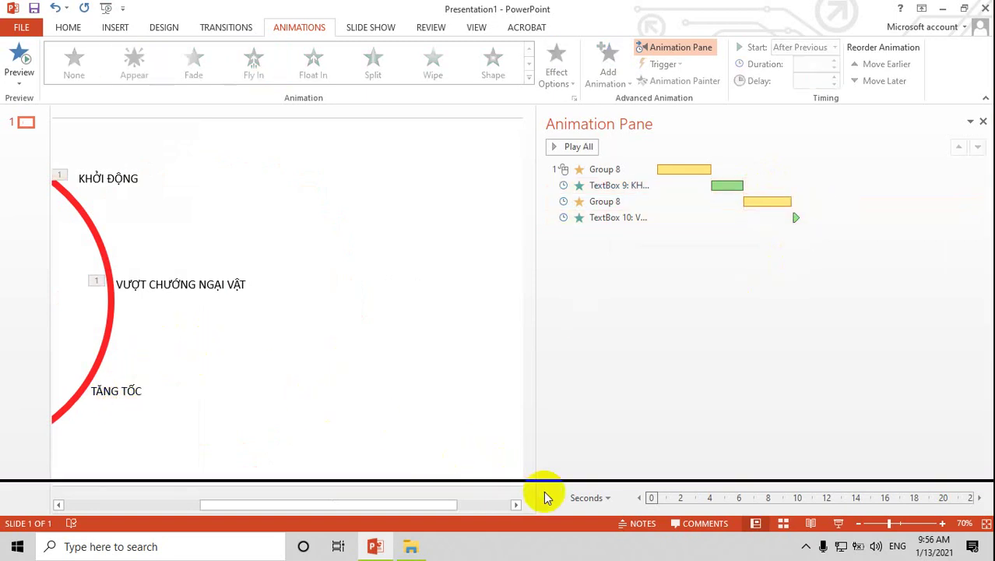
Step: Preview the full four-step animation sequence
drag(413, 510, 222, 502)
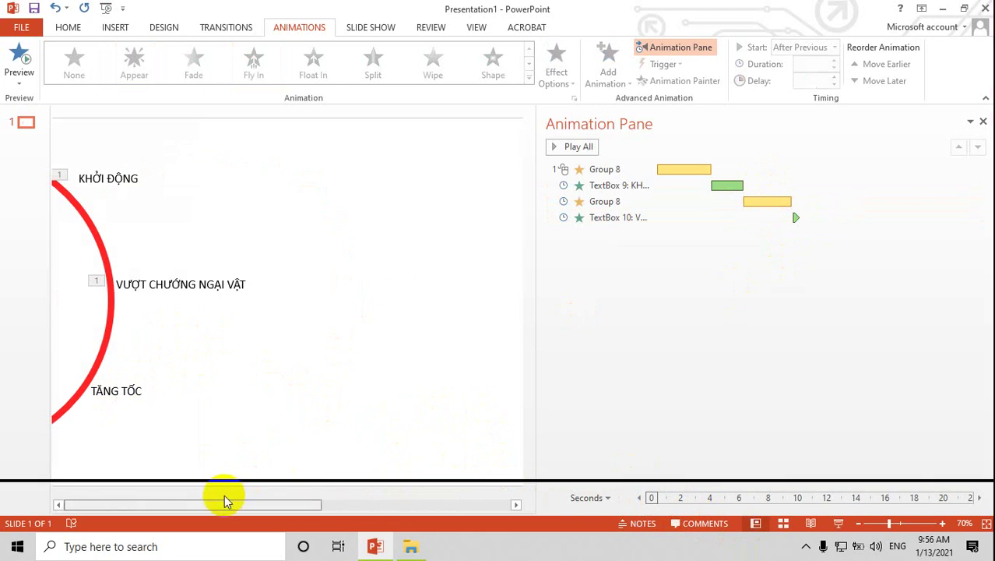
click(19, 74)
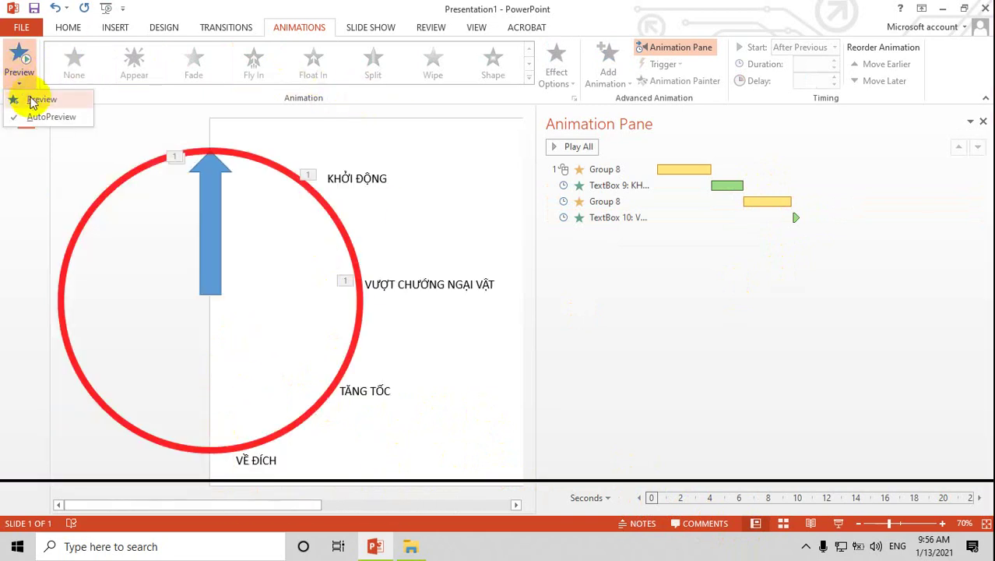
click(32, 99)
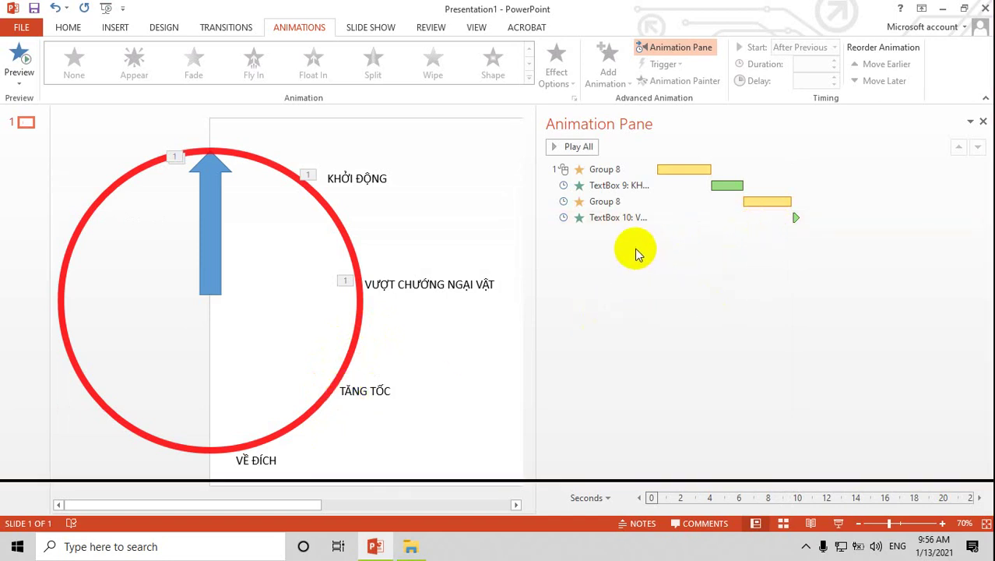
Step: Add a third Spin to the arrow group, starting After Previous and lasting 3.10 s
click(210, 234)
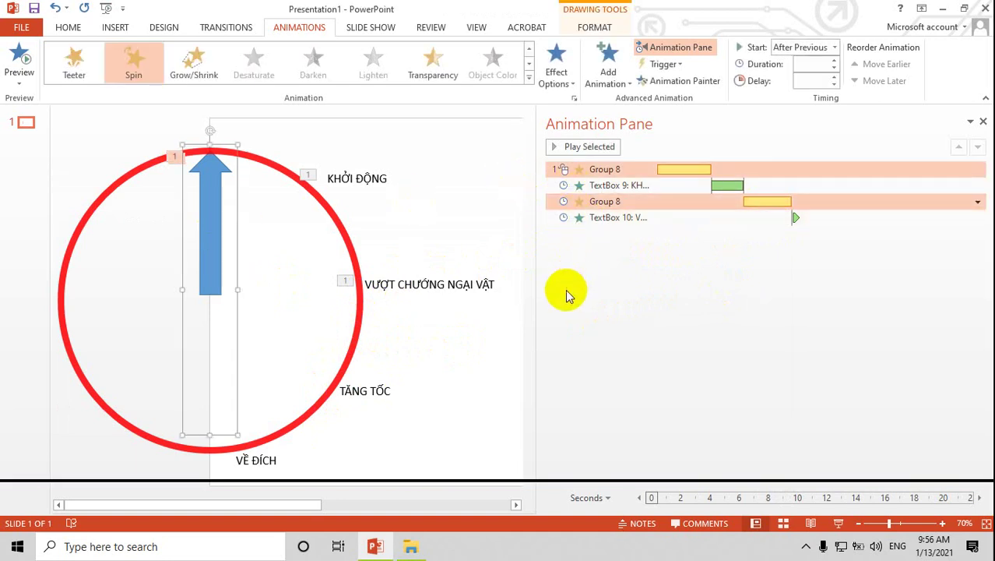
click(558, 81)
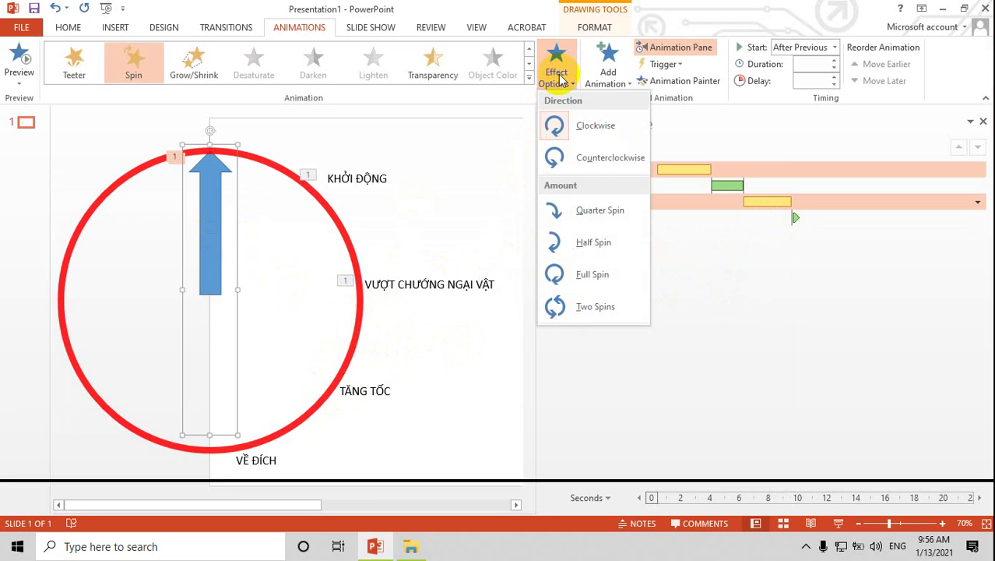
click(606, 66)
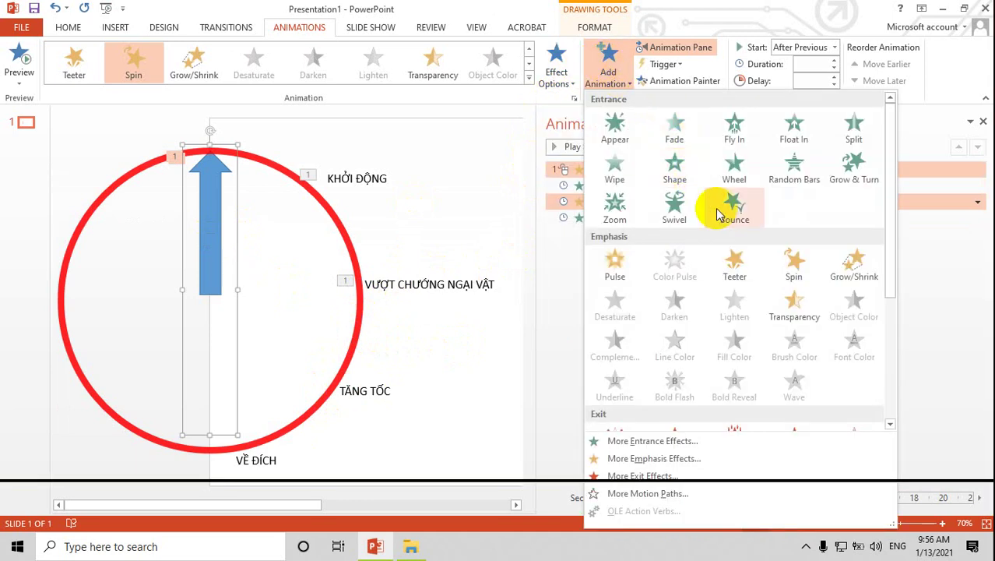
click(789, 273)
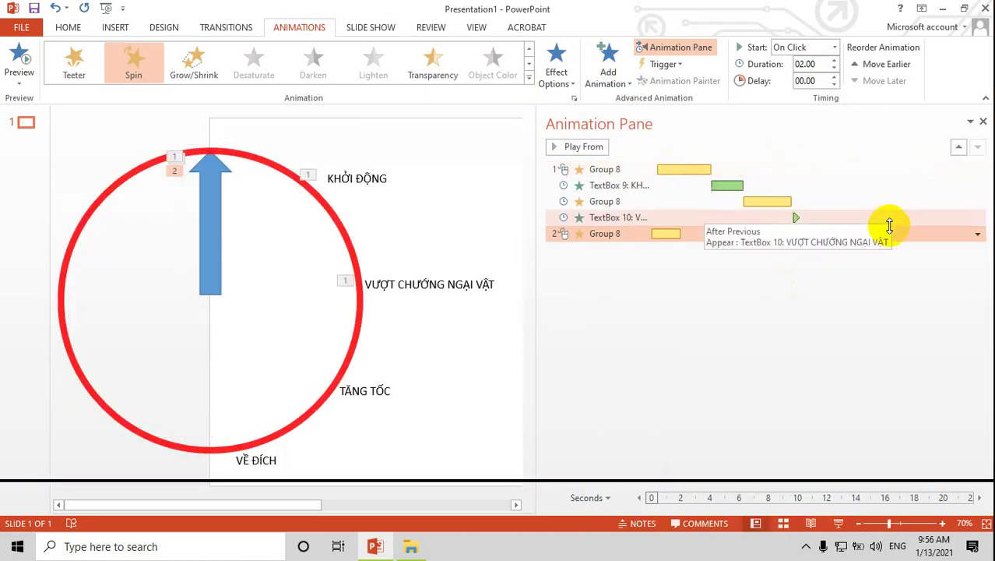
click(978, 233)
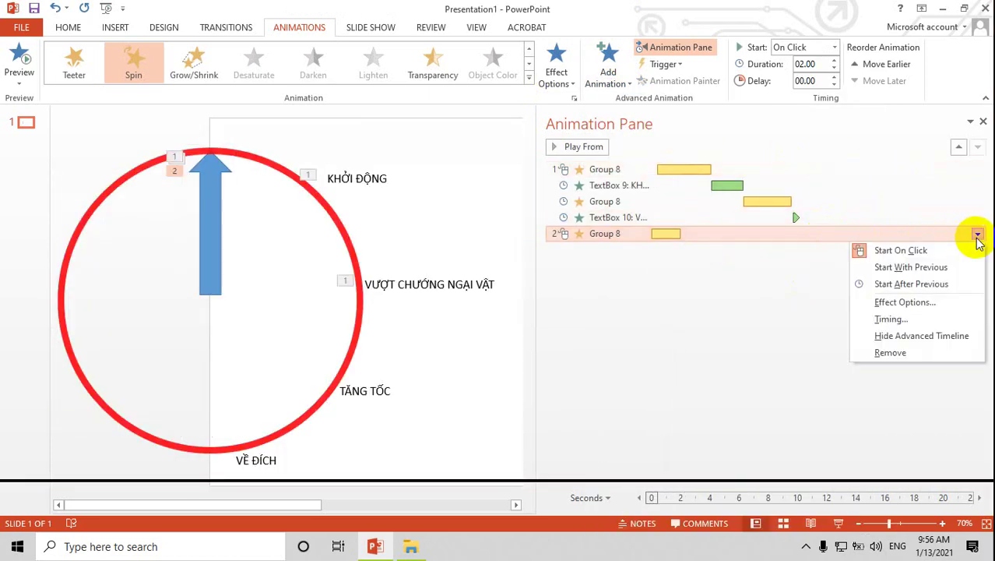
click(921, 285)
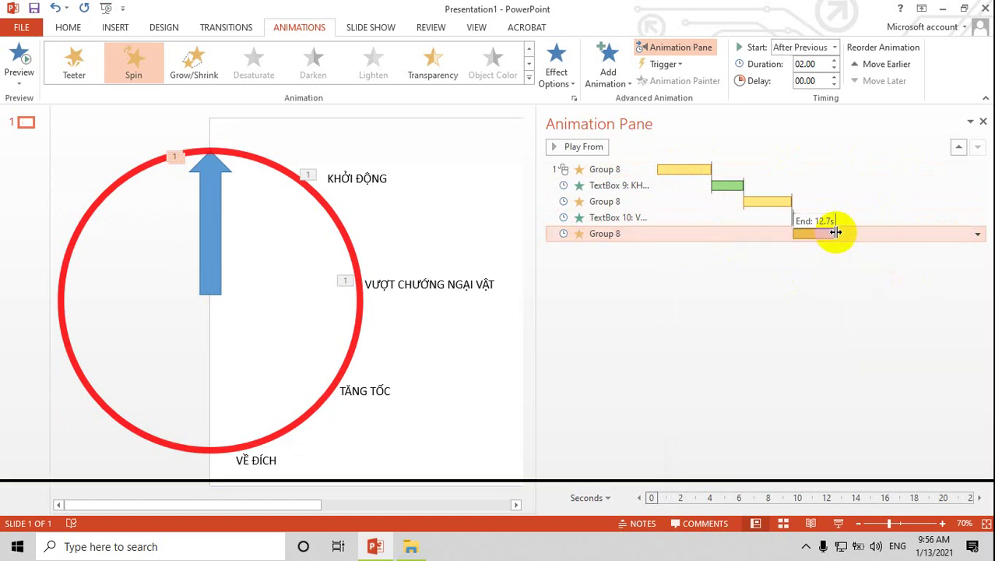
drag(820, 234, 839, 234)
Step: Give the new spin a custom amount of 4 in its effect settings
click(977, 234)
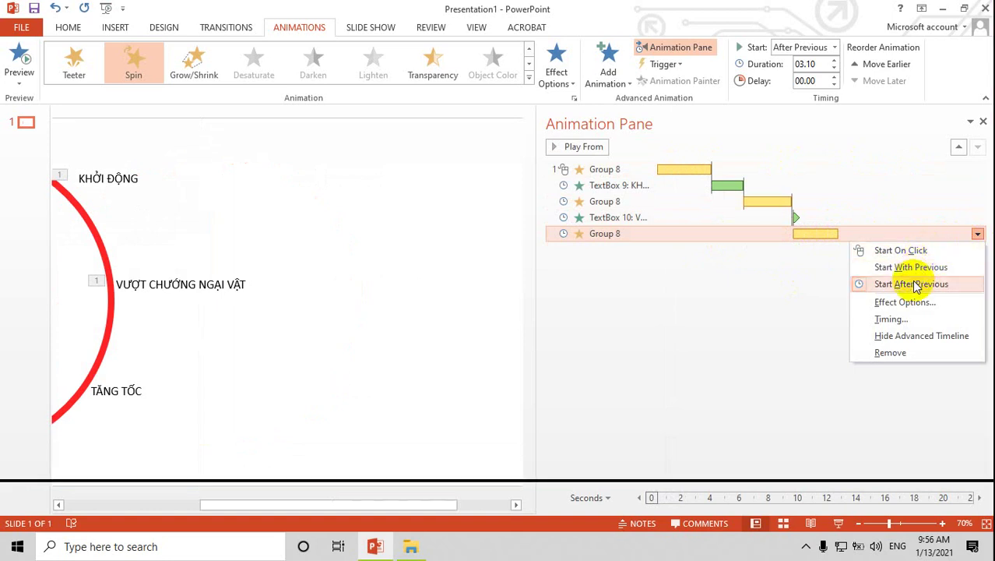
click(905, 303)
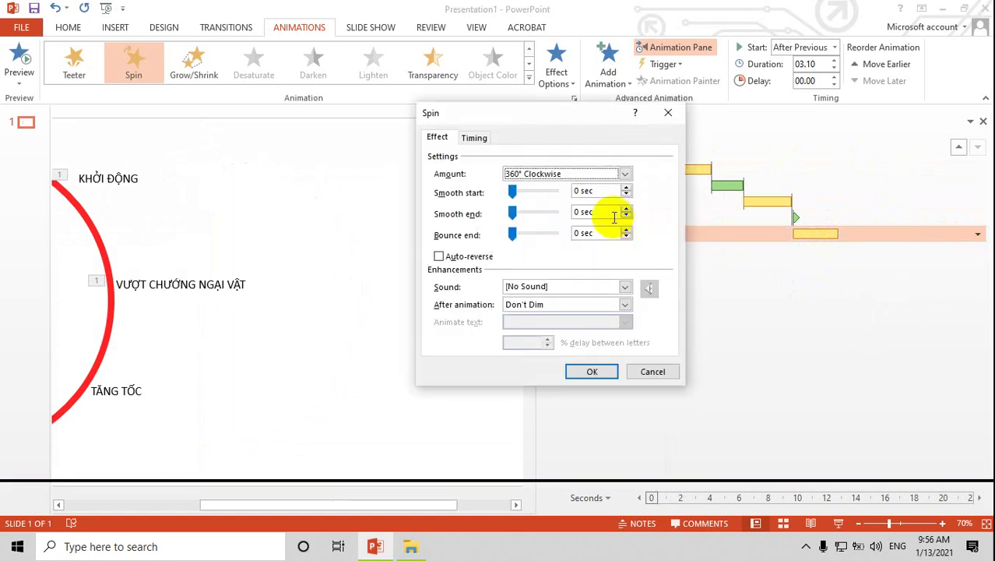
click(624, 174)
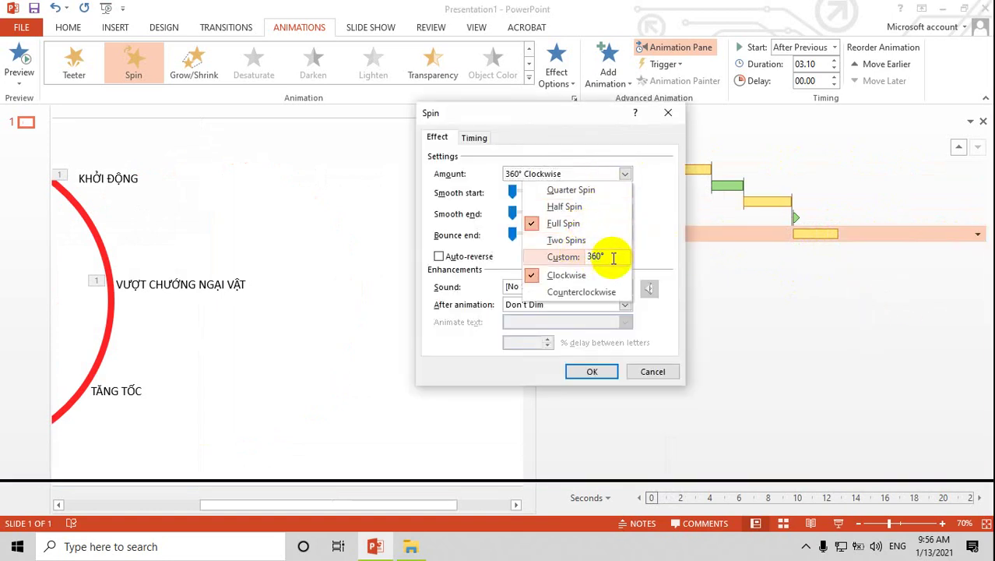
click(573, 258)
text(45)
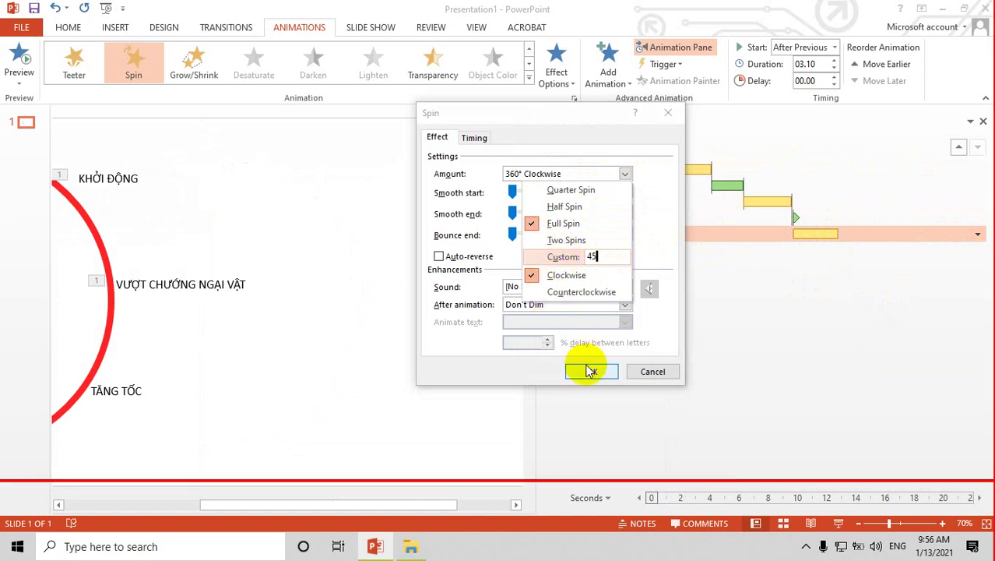
click(589, 370)
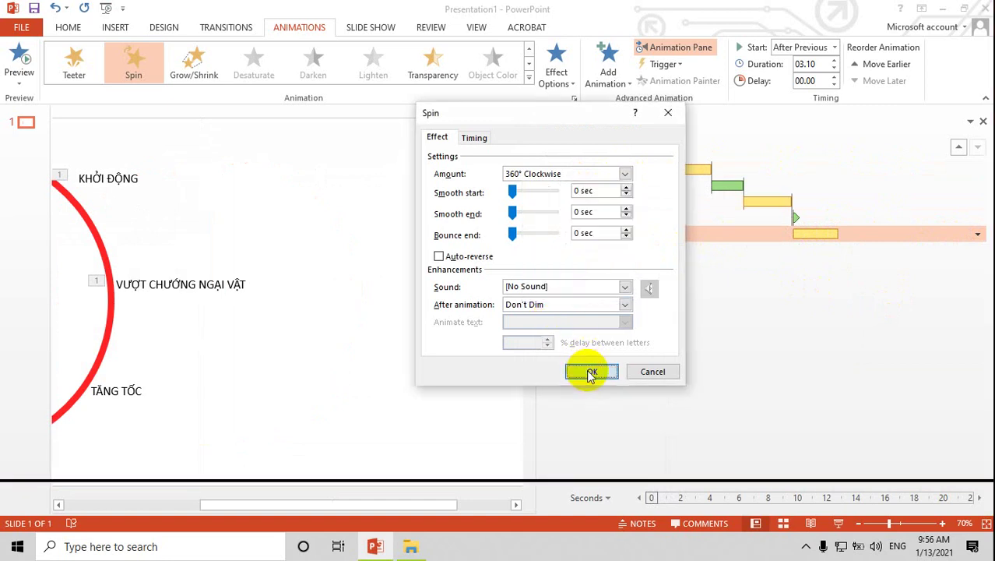
click(589, 370)
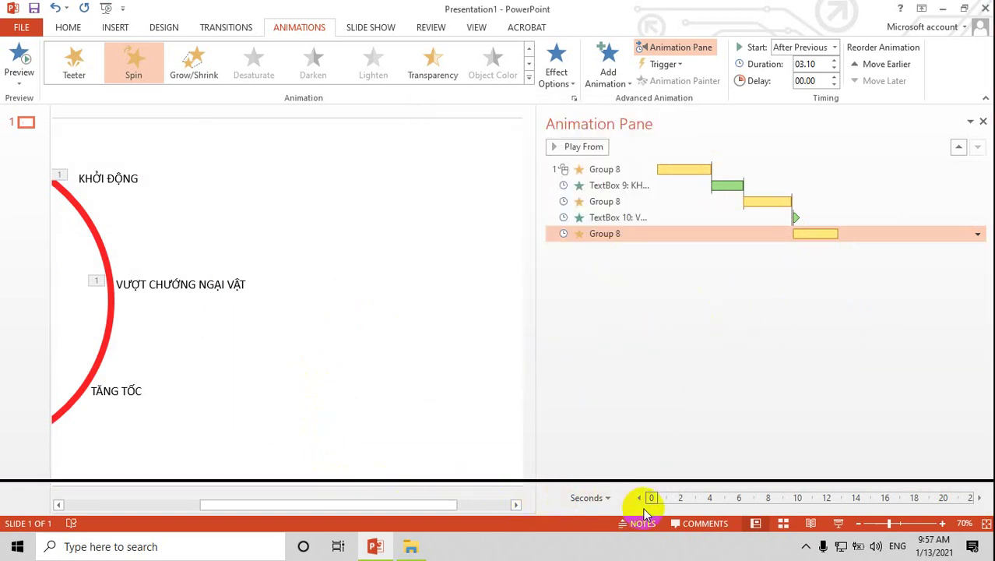
drag(445, 504, 238, 420)
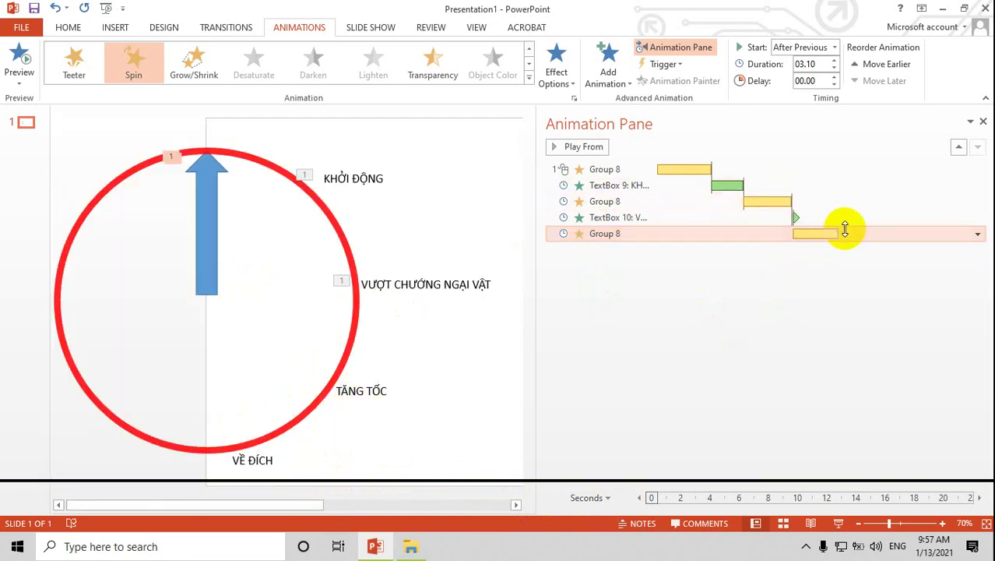
Step: Give the TĂNG TỐC label an Appear entrance set to start After Previous
click(340, 380)
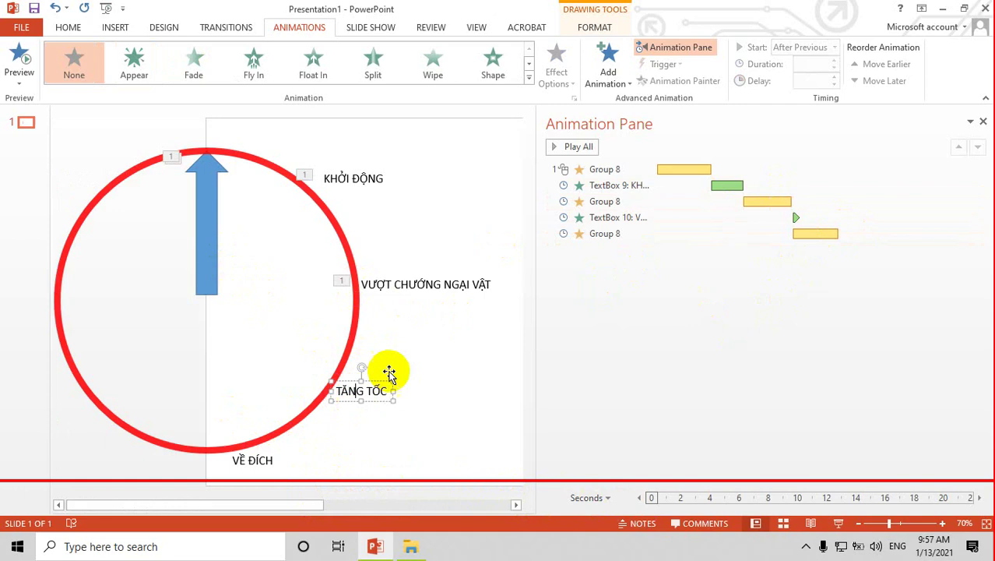
click(608, 68)
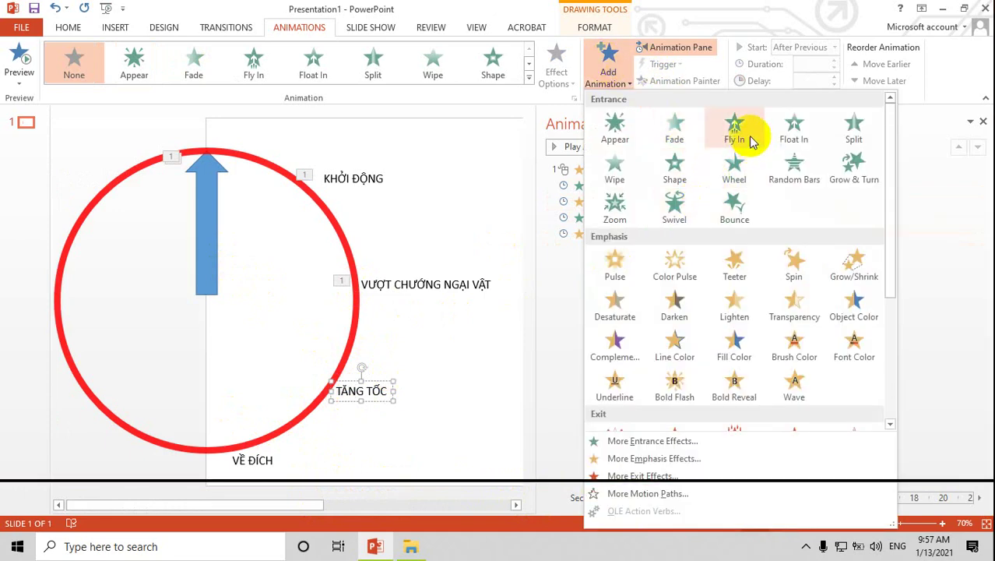
click(617, 134)
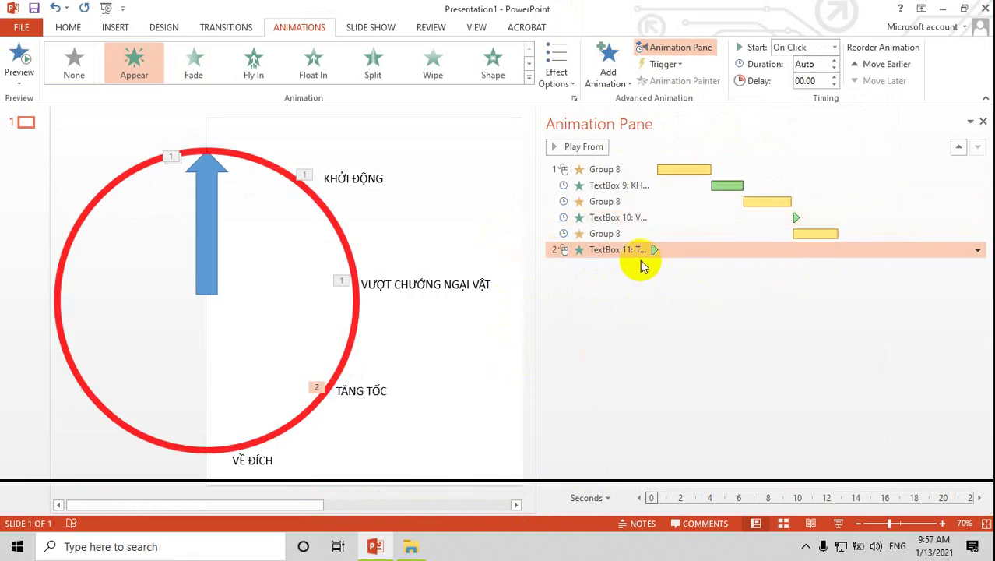
click(978, 250)
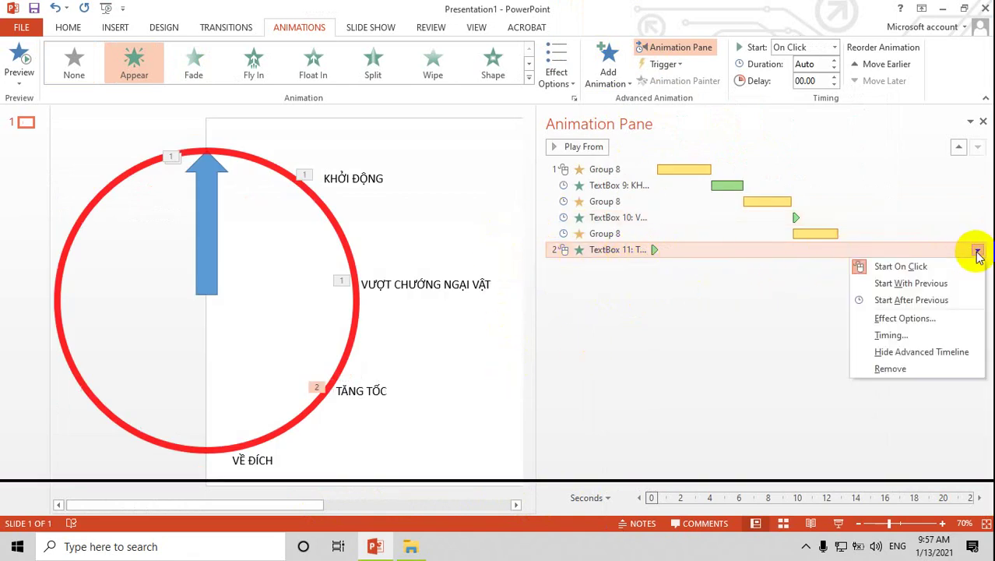
click(927, 300)
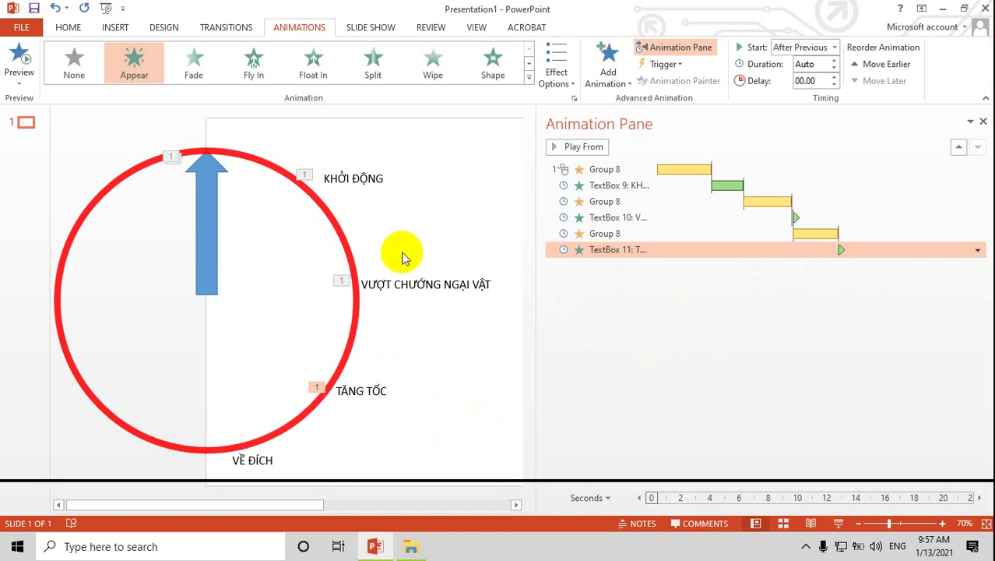
click(203, 231)
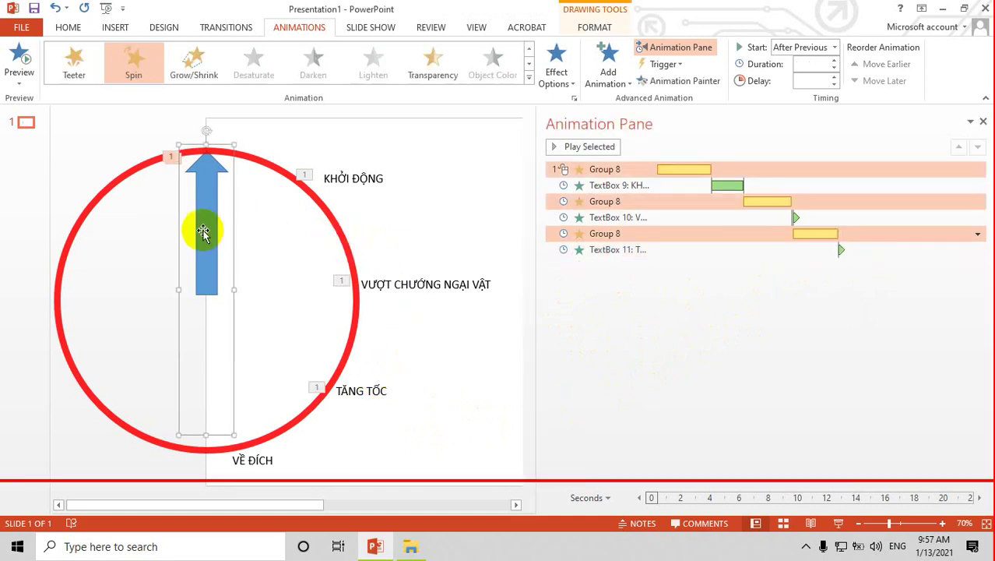
Step: Add a fourth Spin to the arrow group and edit its custom spin angle
click(604, 72)
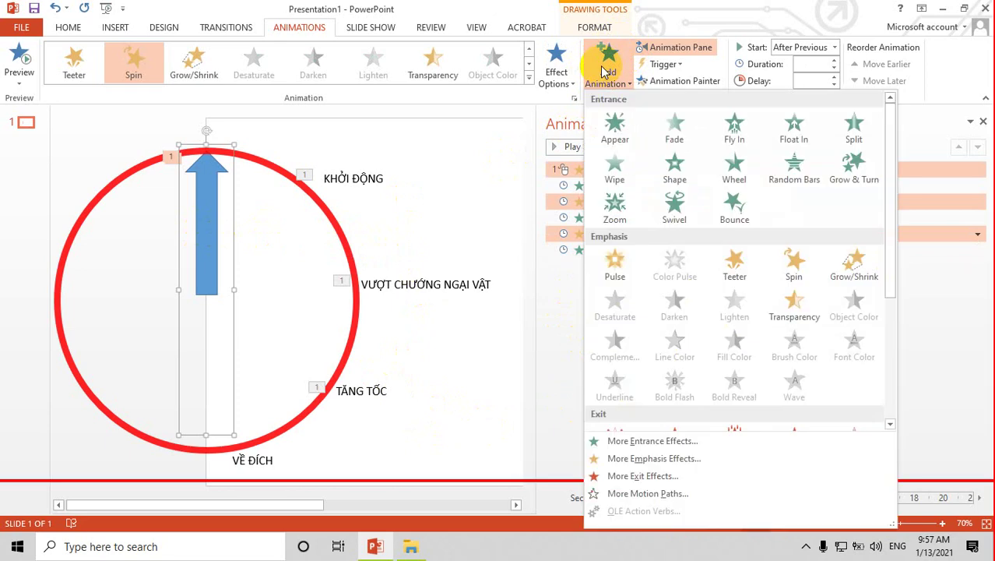
click(786, 266)
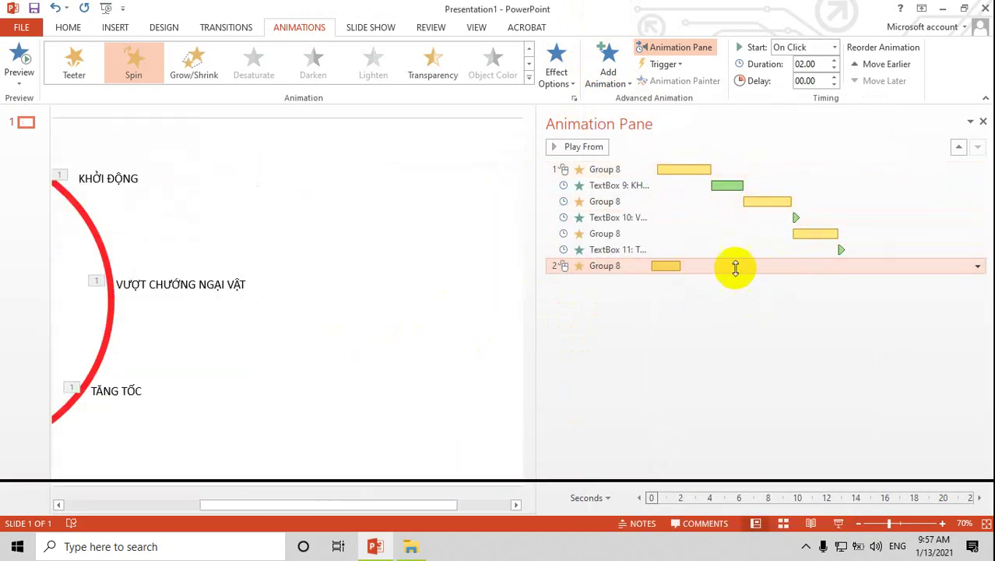
click(977, 265)
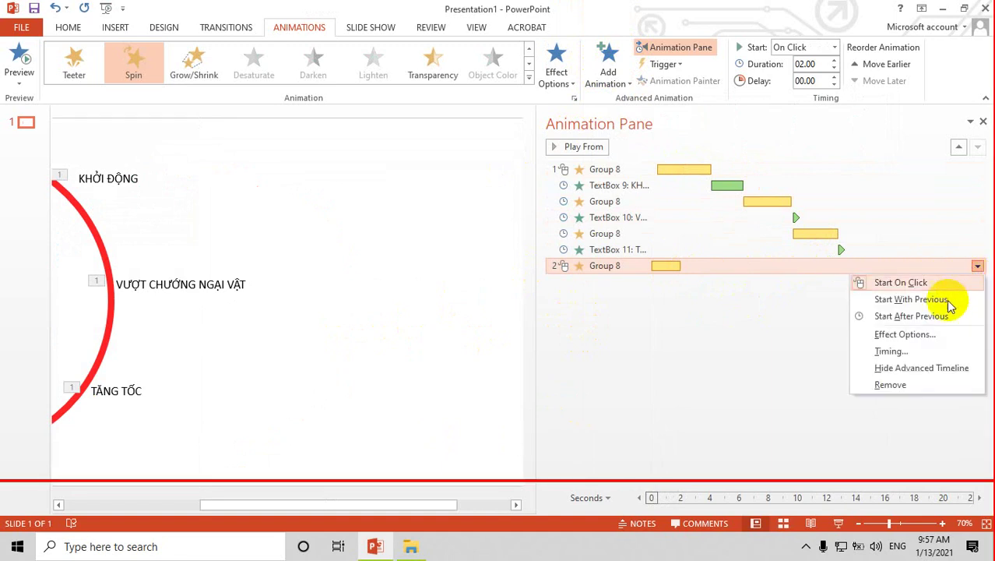
click(888, 335)
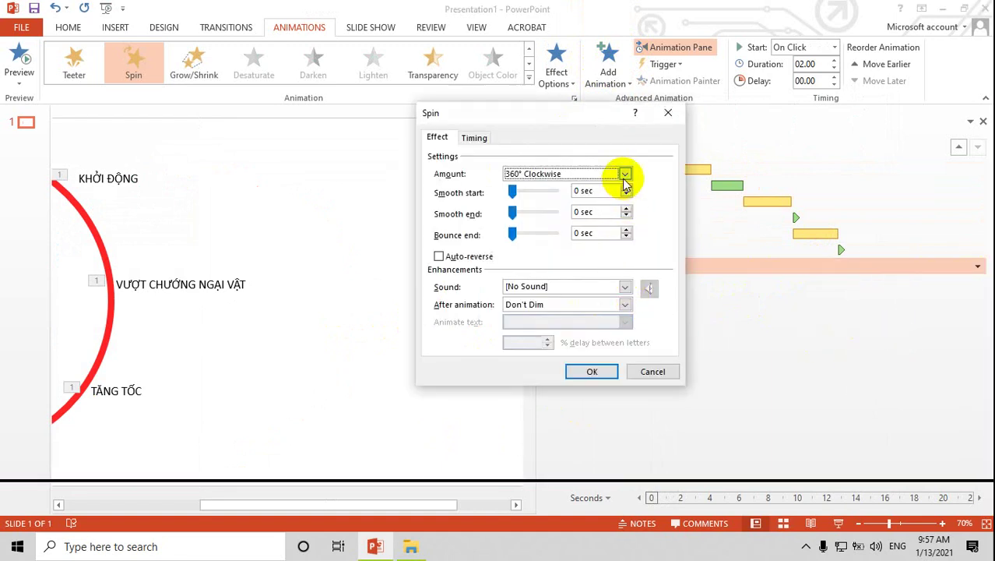
click(625, 173)
click(610, 257)
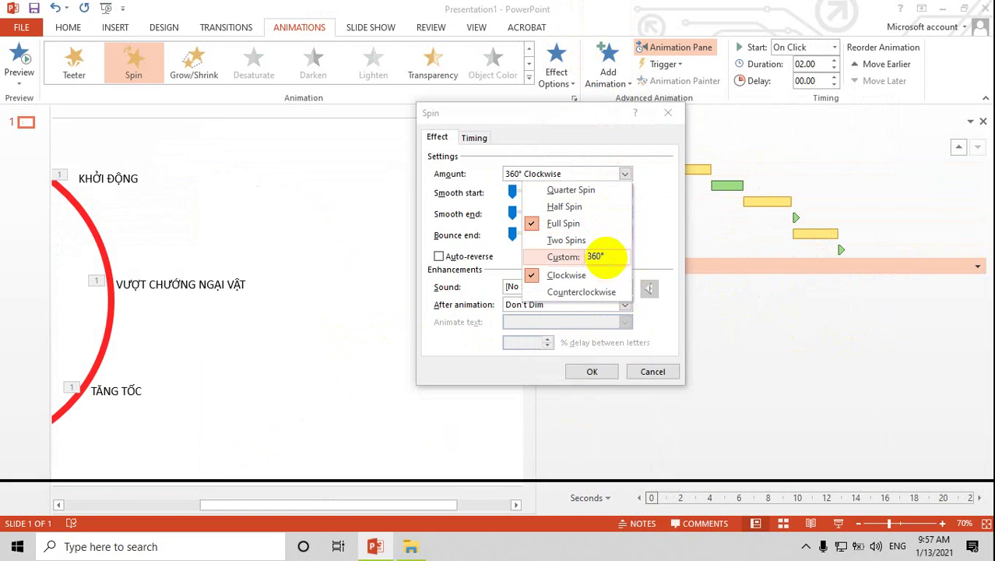
key(BackSpace)
click(593, 371)
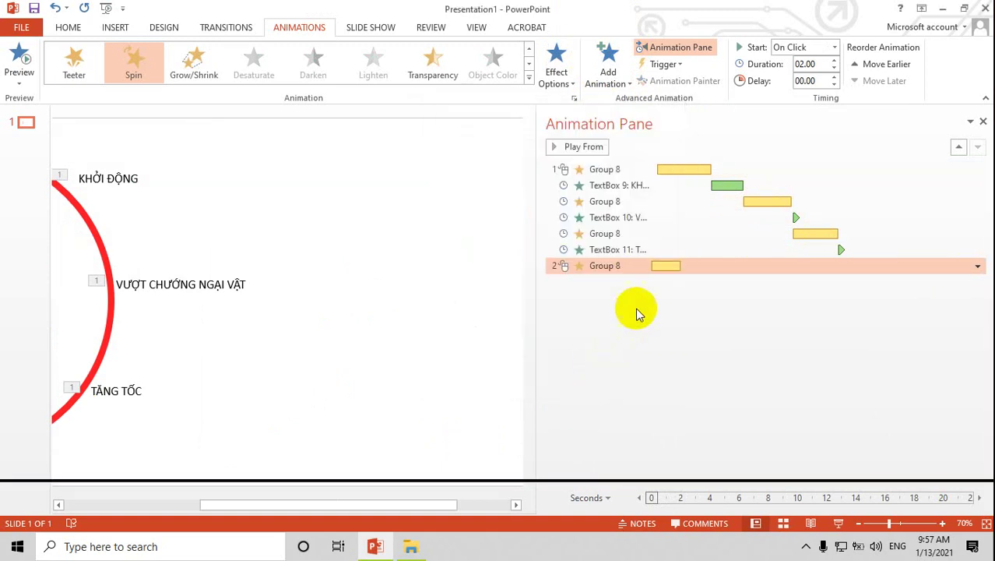
Step: Set the fourth spin to start After Previous and last 3.70 s
drag(667, 265, 842, 251)
right_click(894, 267)
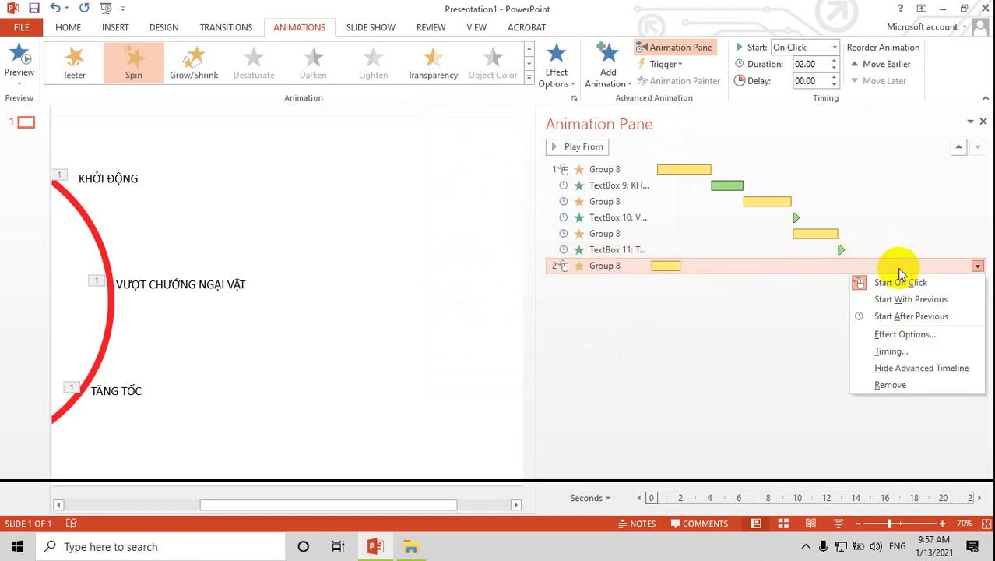
click(892, 321)
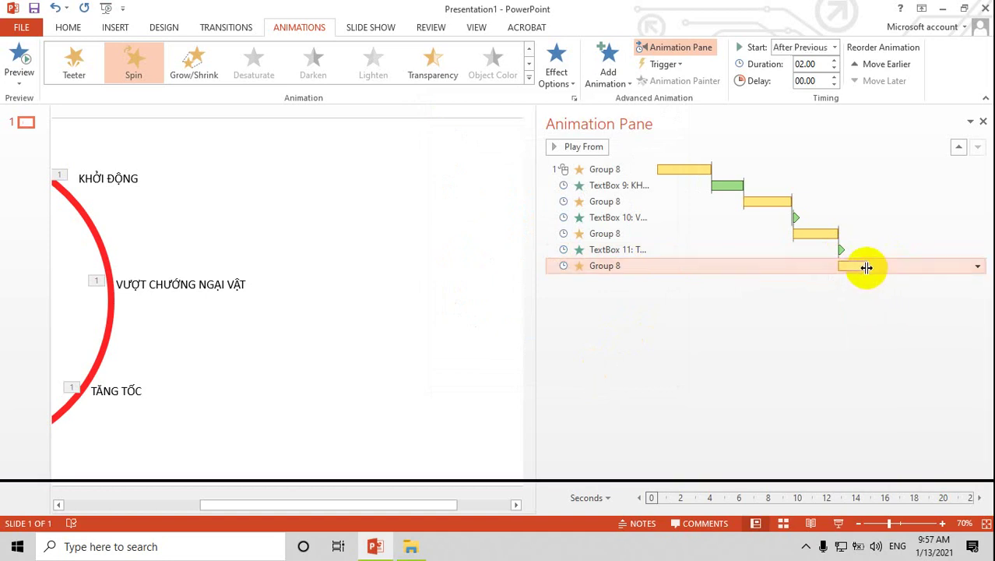
drag(866, 266, 892, 265)
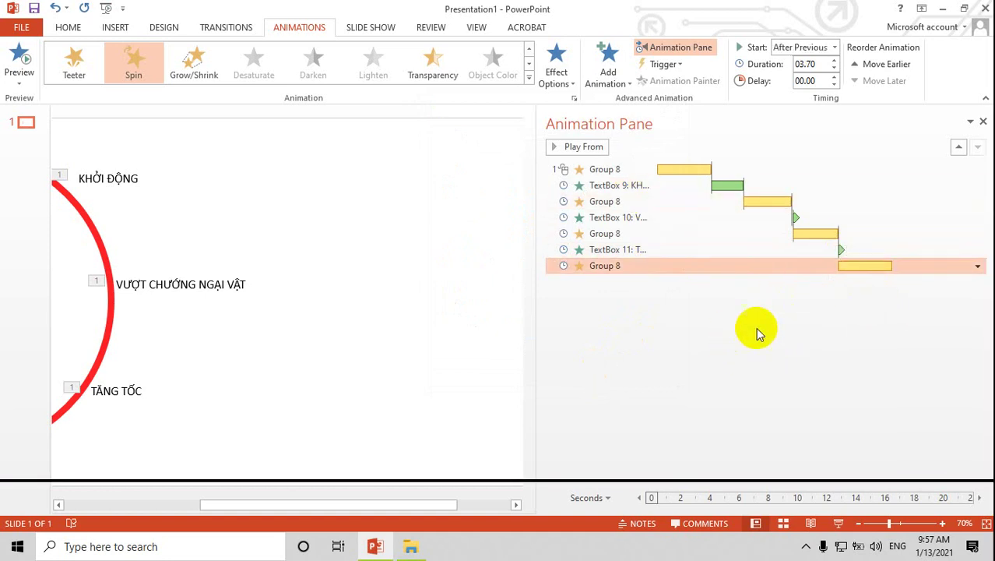
drag(435, 506, 261, 504)
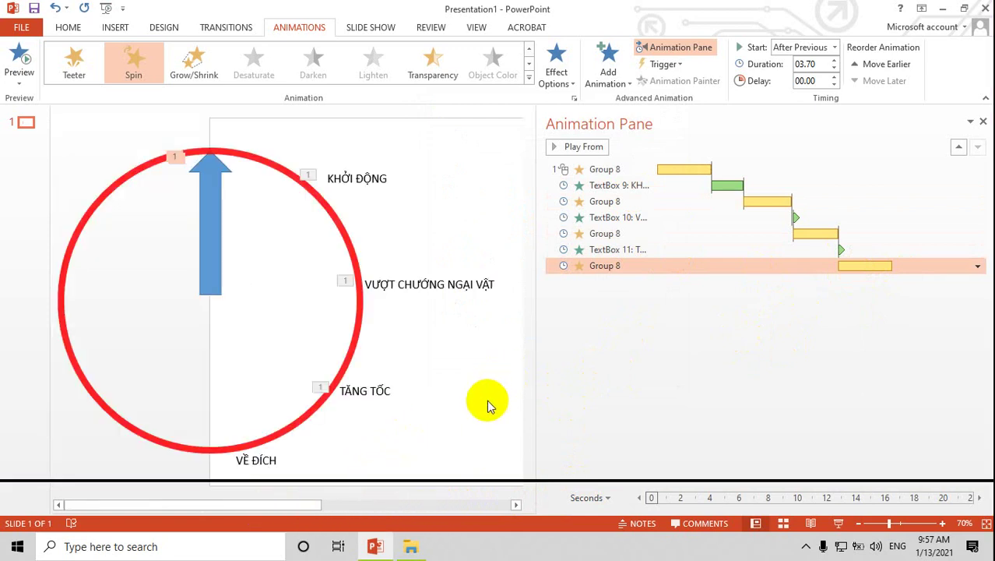
Step: Give the VỀ ĐÍCH label a Zoom entrance starting After Previous, following the final spin
click(262, 461)
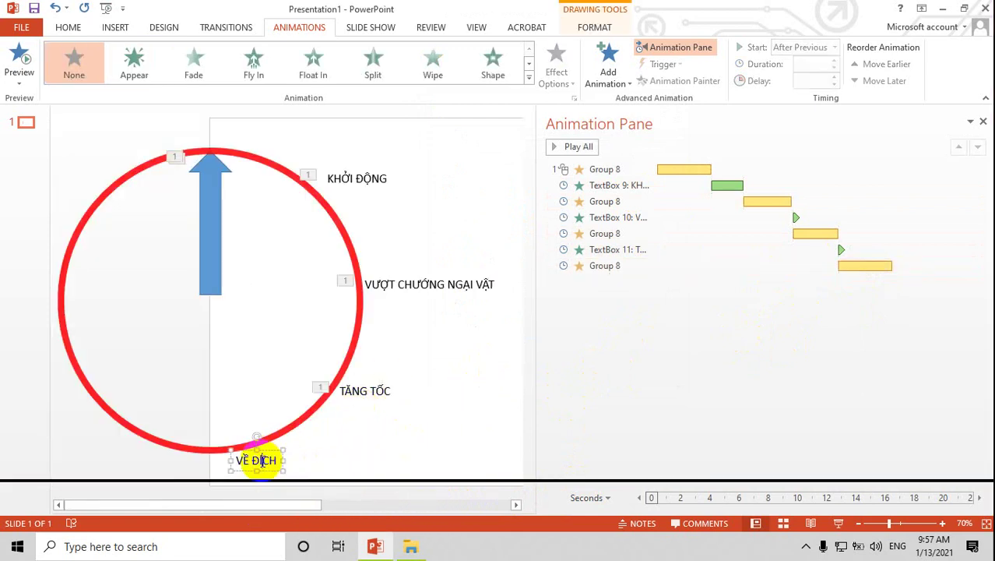
click(609, 70)
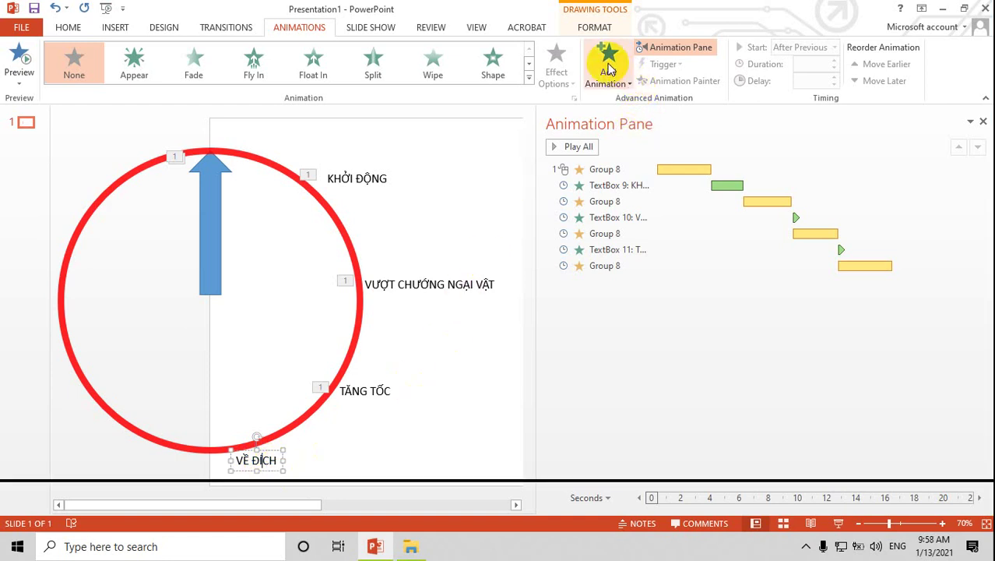
click(611, 66)
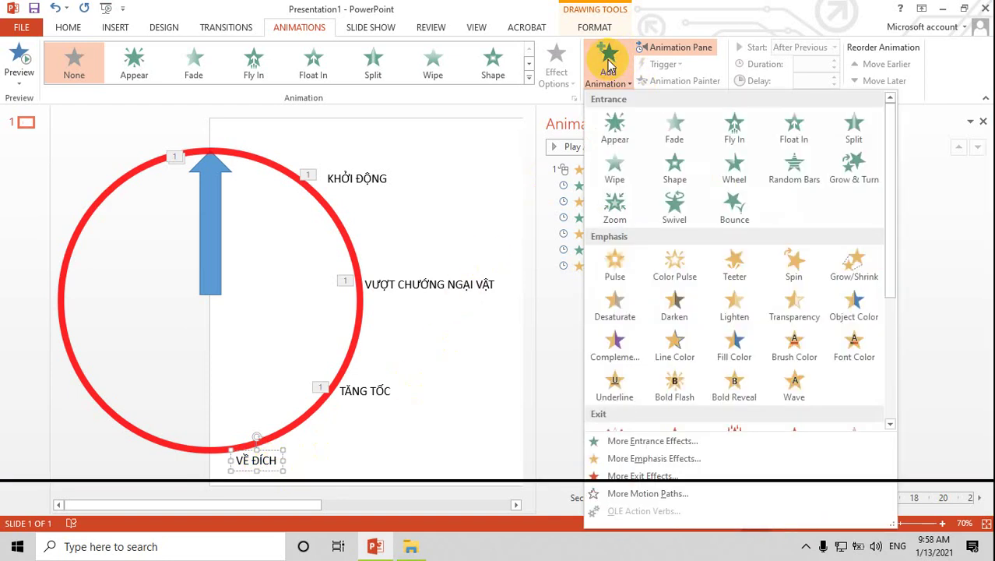
click(614, 209)
click(649, 165)
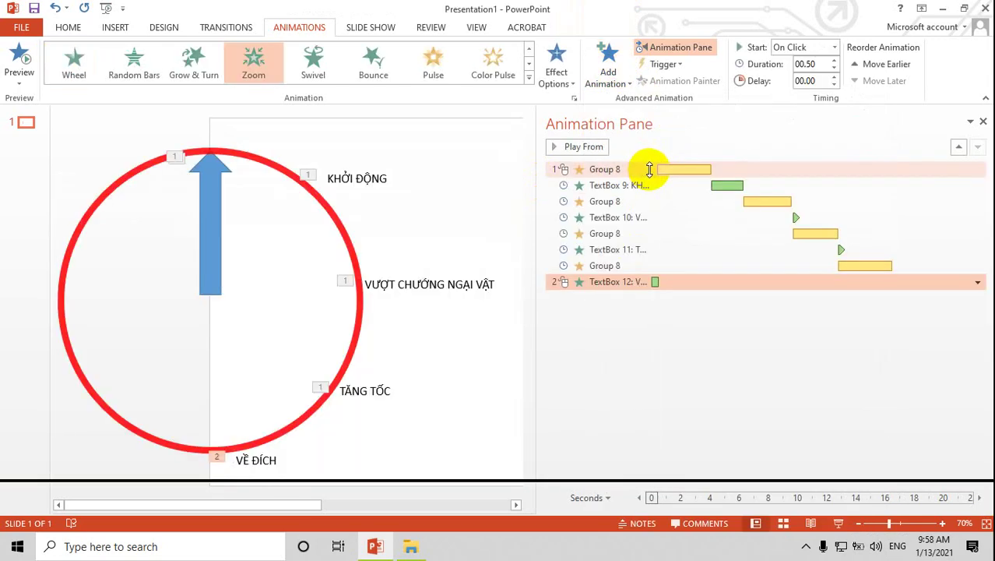
click(978, 282)
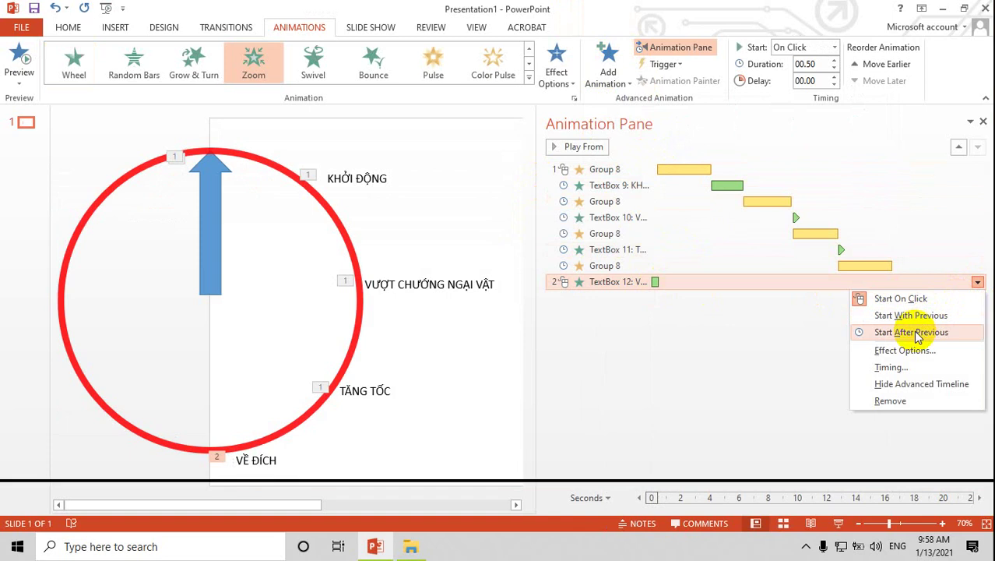
click(876, 332)
drag(898, 281, 922, 280)
click(795, 354)
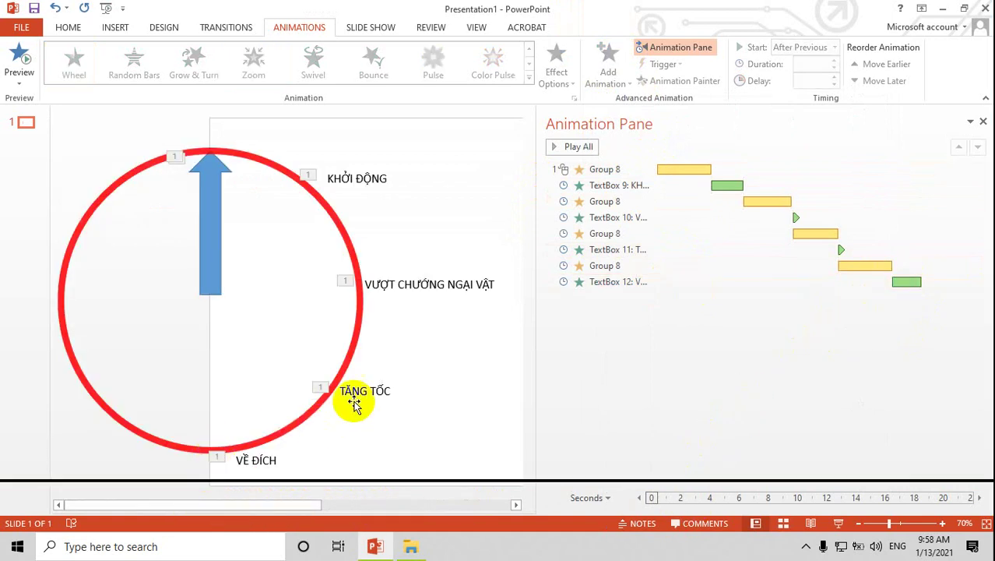
click(18, 62)
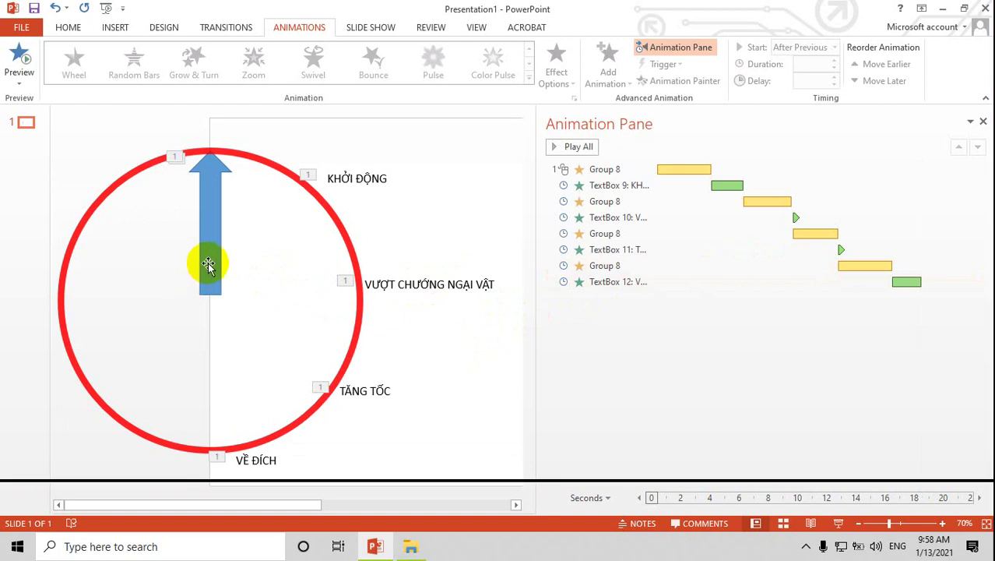
Step: Inspect the arrow group's second spin settings and close them unchanged
click(776, 201)
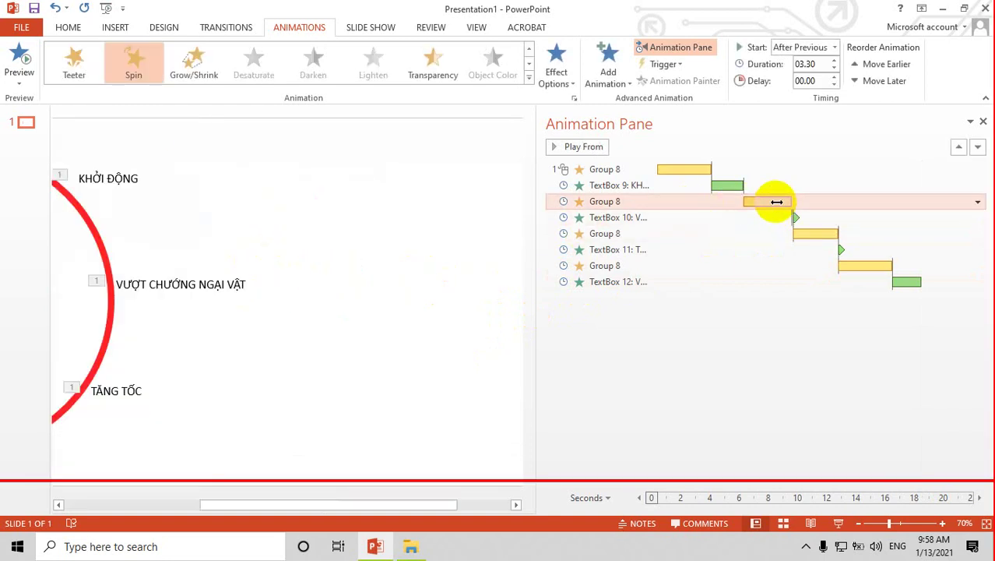
click(977, 202)
click(923, 270)
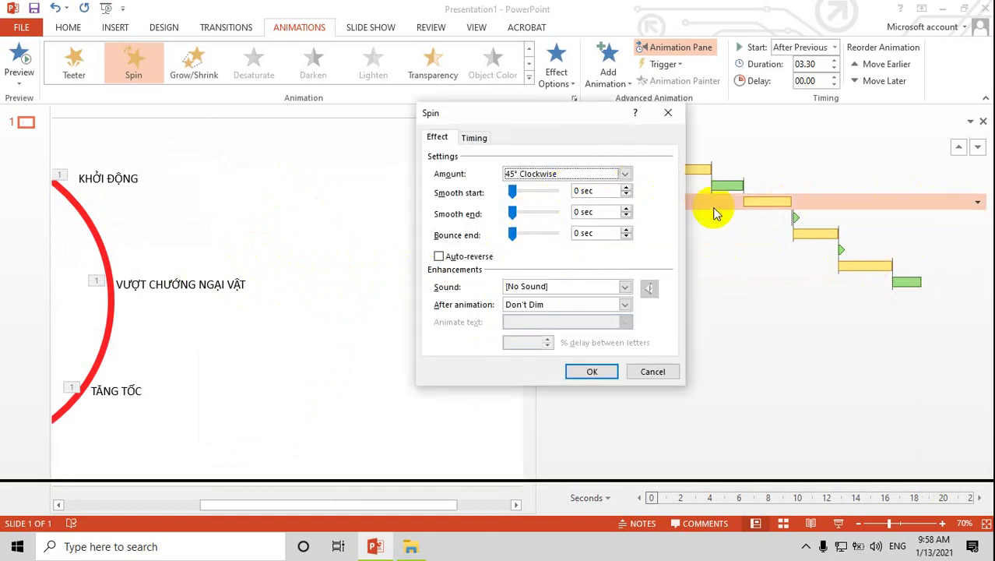
click(668, 119)
Step: Set the arrow group's third spin to a custom 45° clockwise amount
click(819, 234)
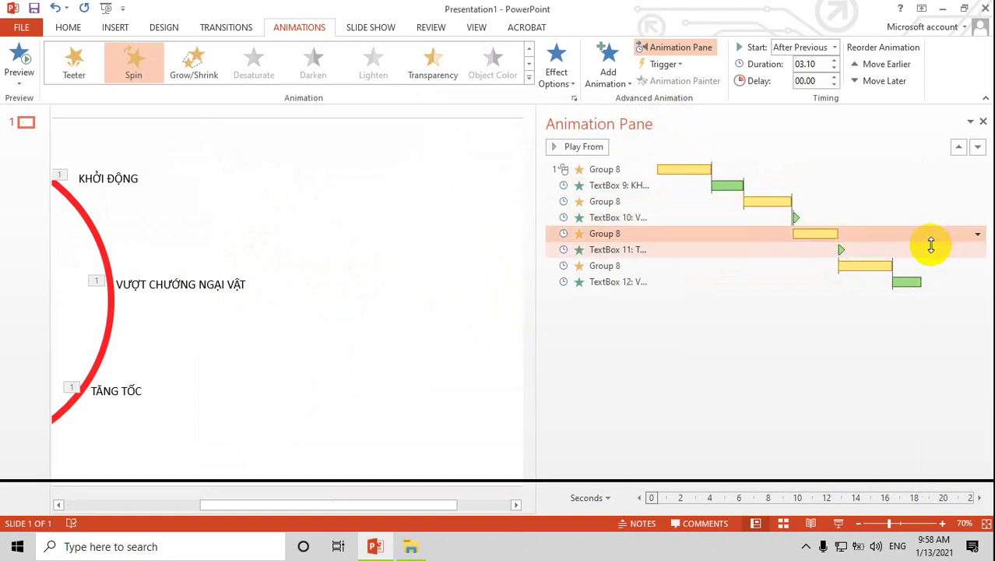
click(977, 234)
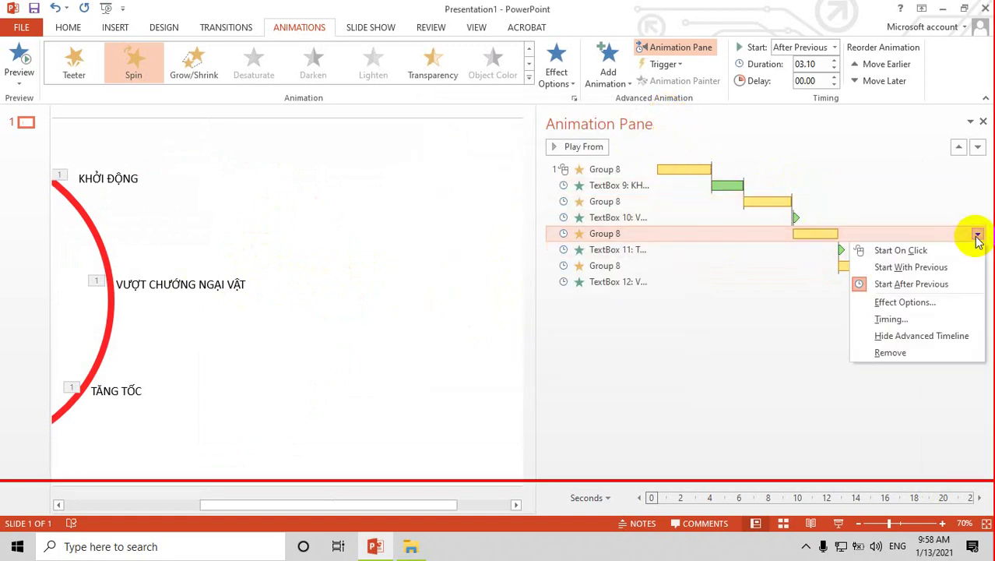
click(915, 303)
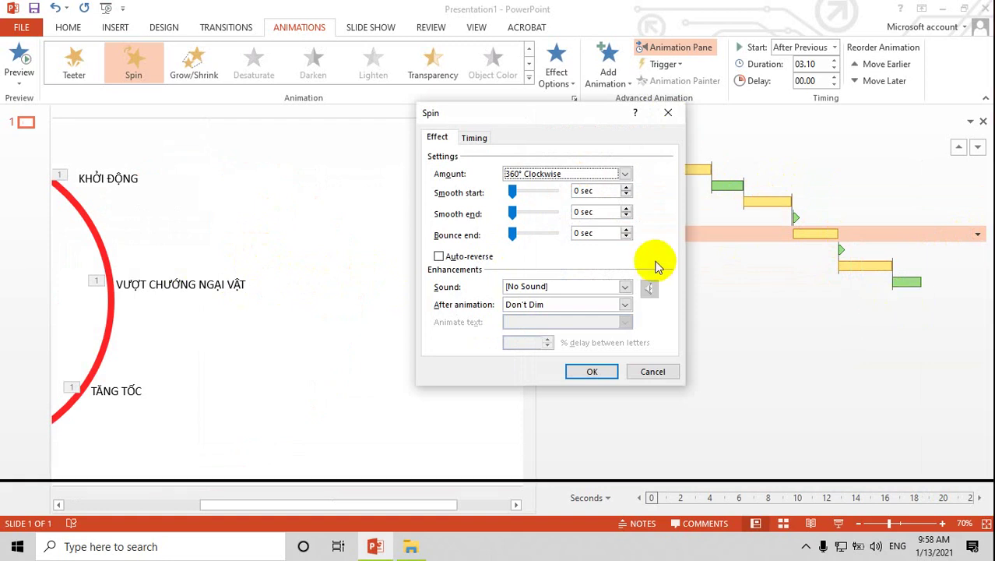
click(624, 173)
click(595, 255)
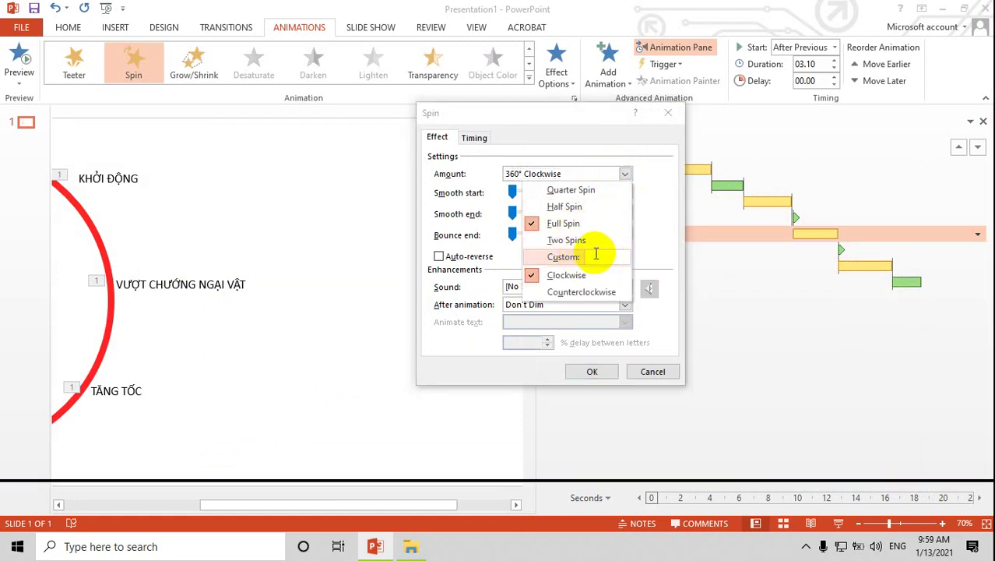
text(45)
key(Return)
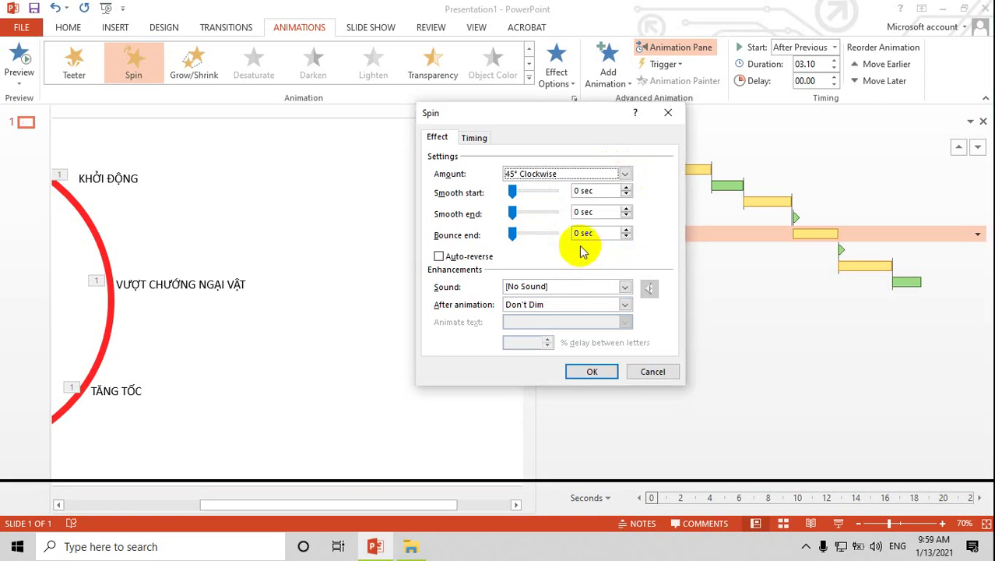
click(591, 372)
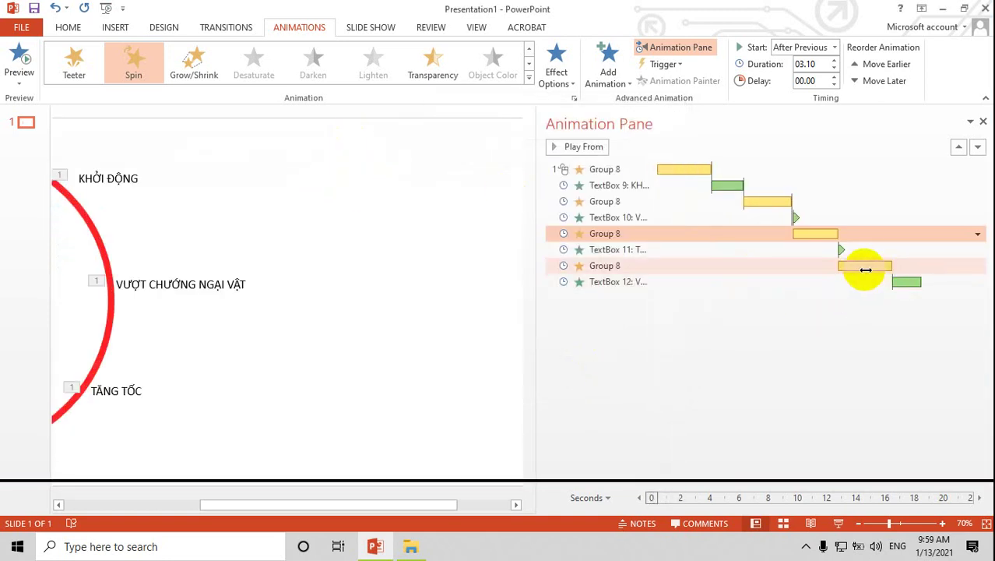
Step: Set the fourth spin, the 3.70 s one, to a custom 45° clockwise amount
click(864, 265)
right_click(868, 270)
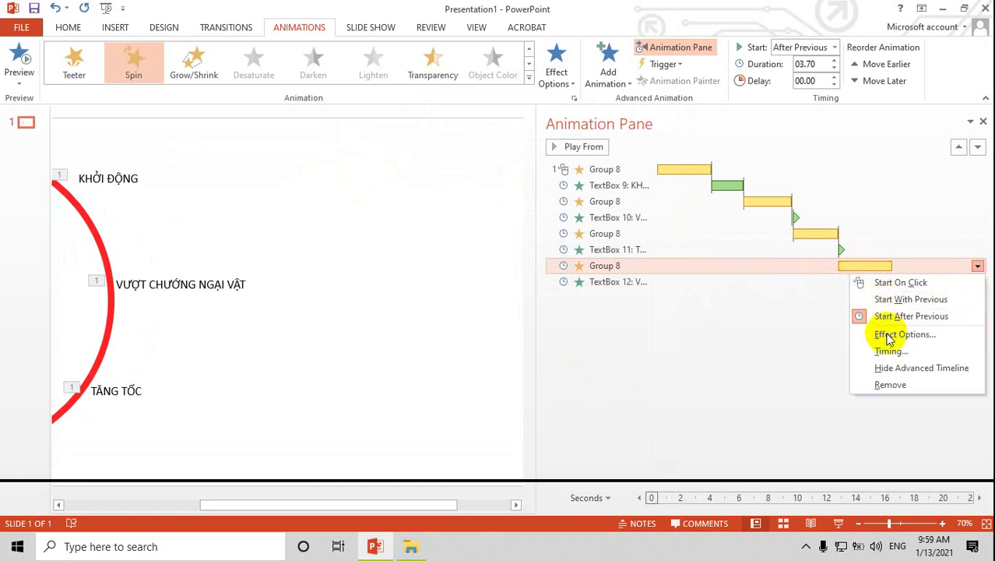
click(861, 334)
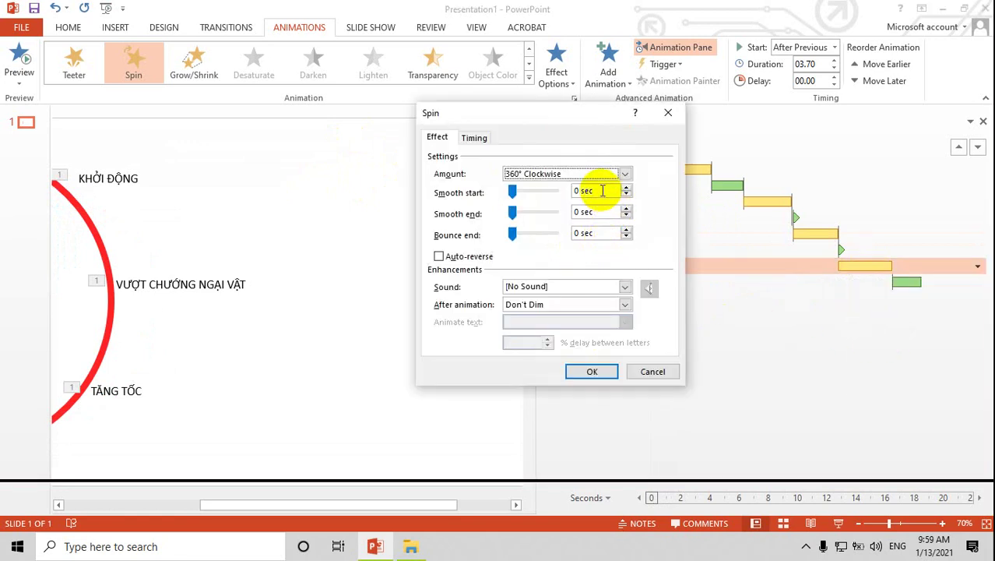
click(625, 174)
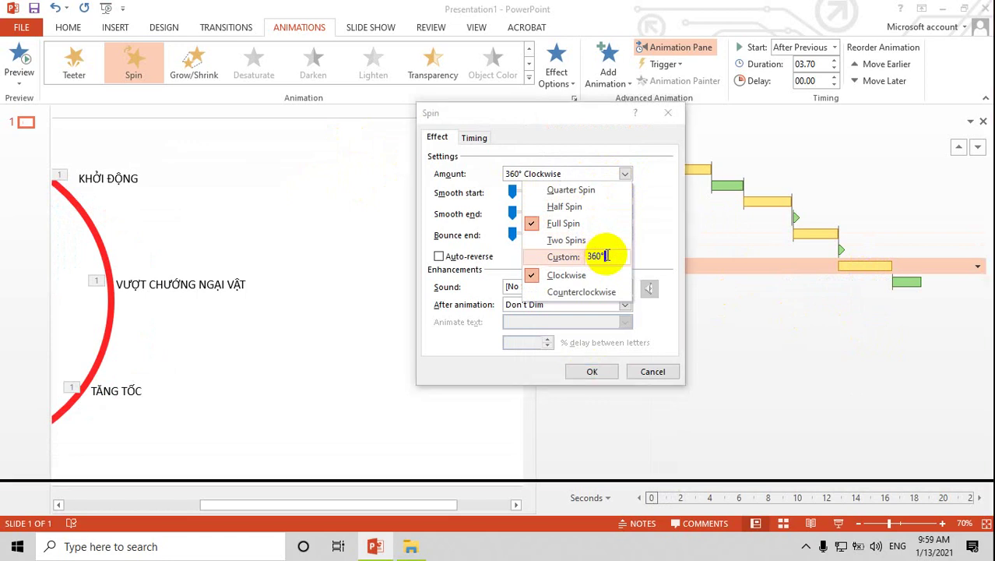
key(BackSpace)
key(BackSpace)
key(BackSpace)
text(4)
key(Return)
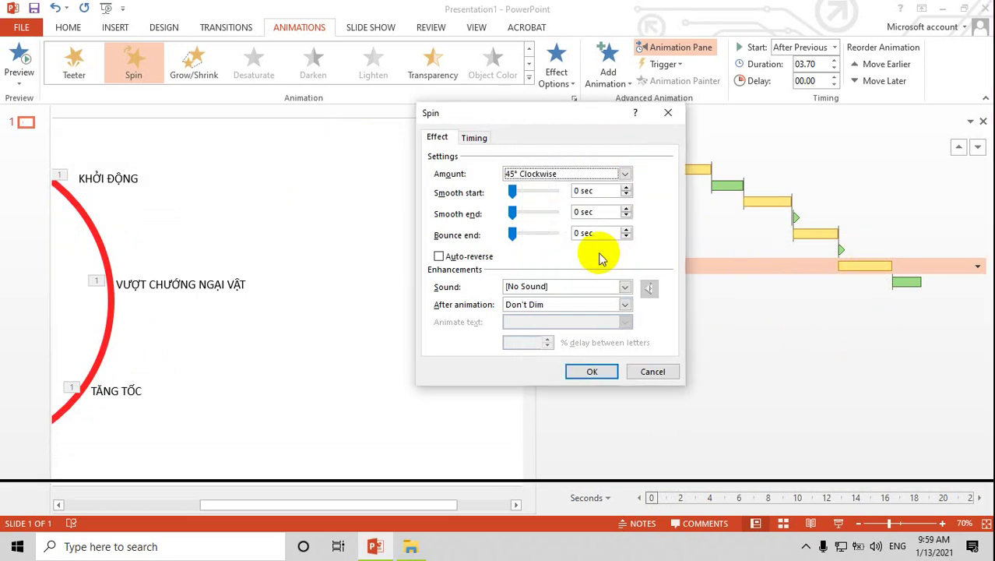
click(580, 374)
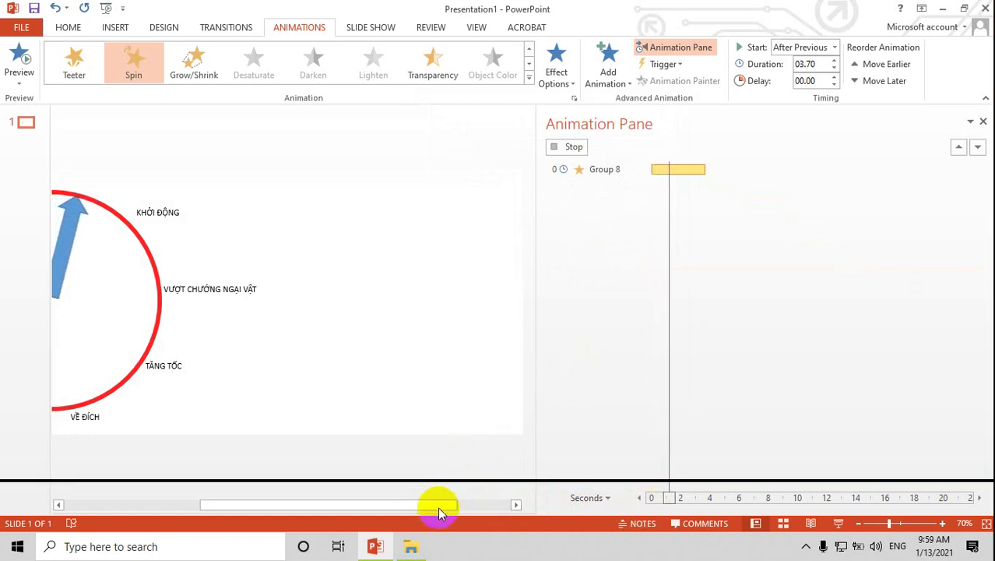
drag(412, 504, 250, 504)
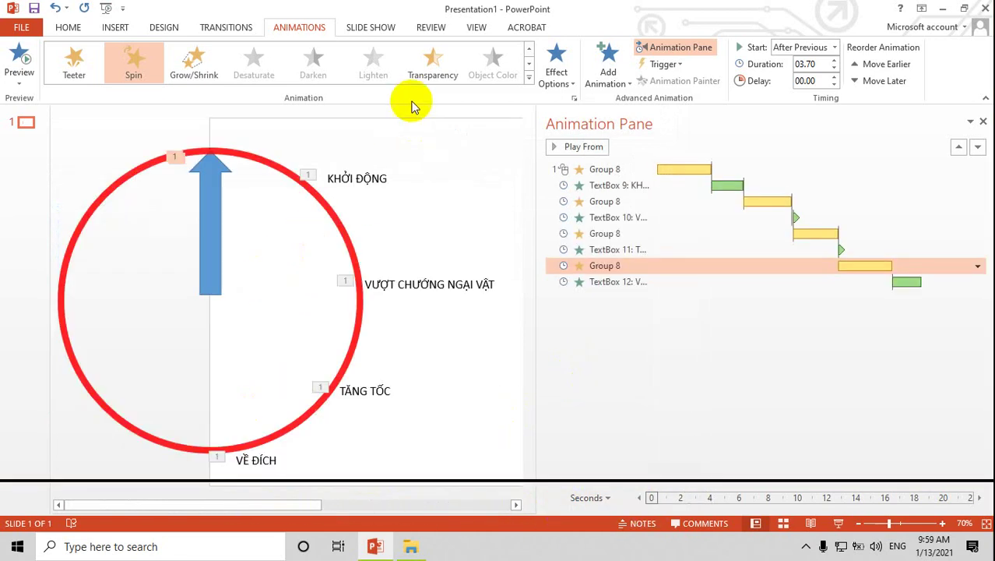
click(467, 148)
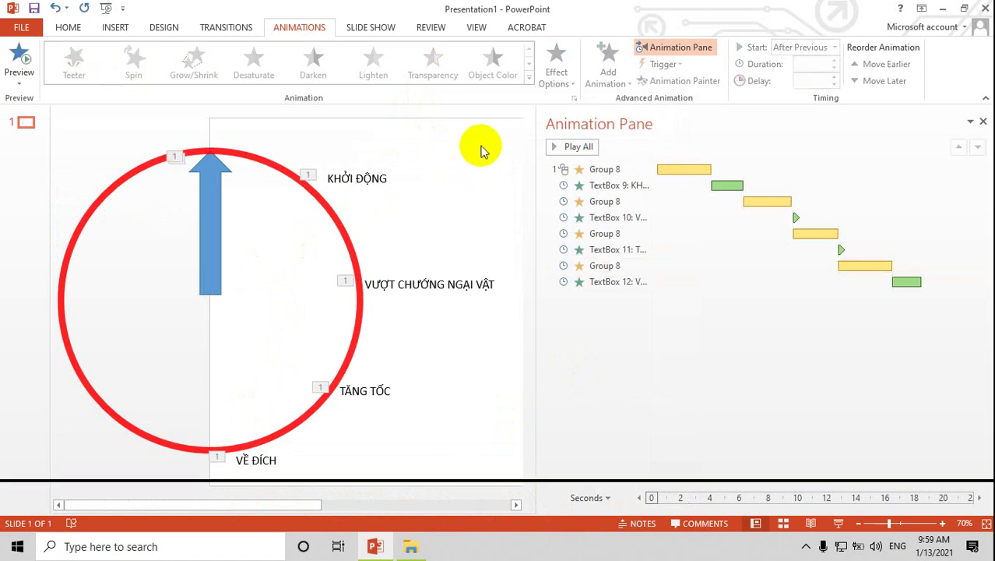
click(19, 79)
click(37, 99)
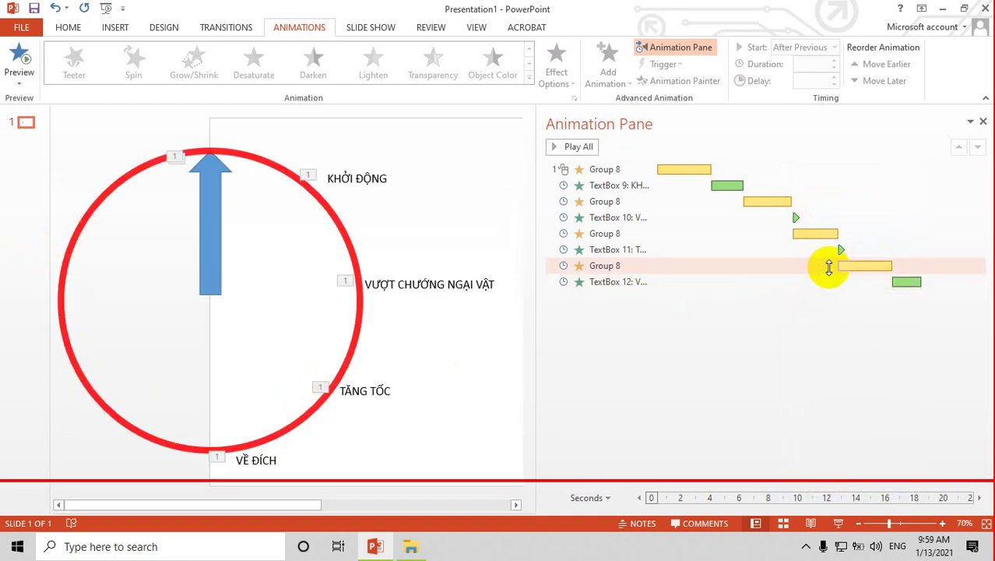
Step: Drag the VƯỢT CHƯỚNG NGẠI VẬT bar to Delay 00.00, review its Effect, Timing and Text Animation settings, then close
click(797, 217)
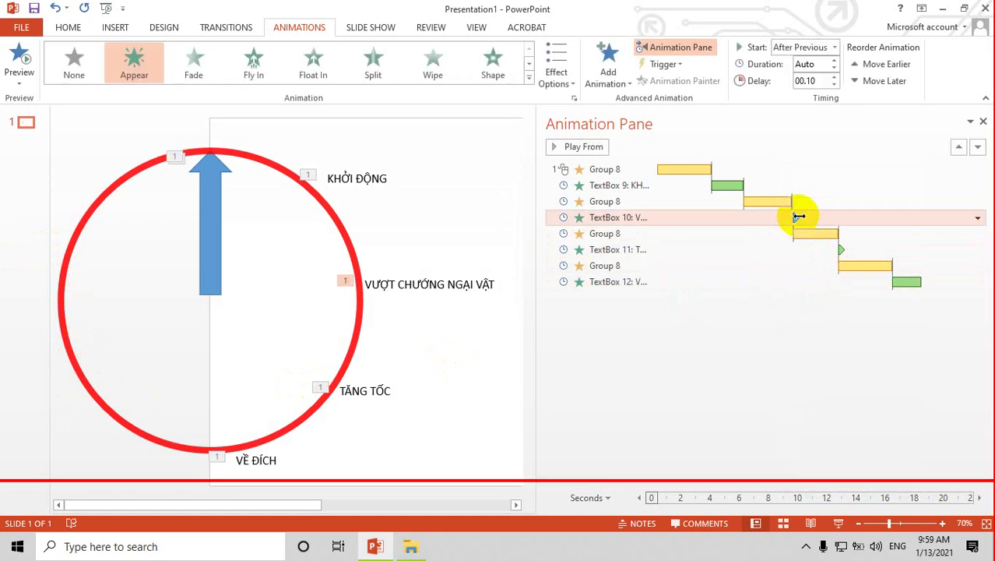
drag(799, 217, 796, 217)
right_click(795, 216)
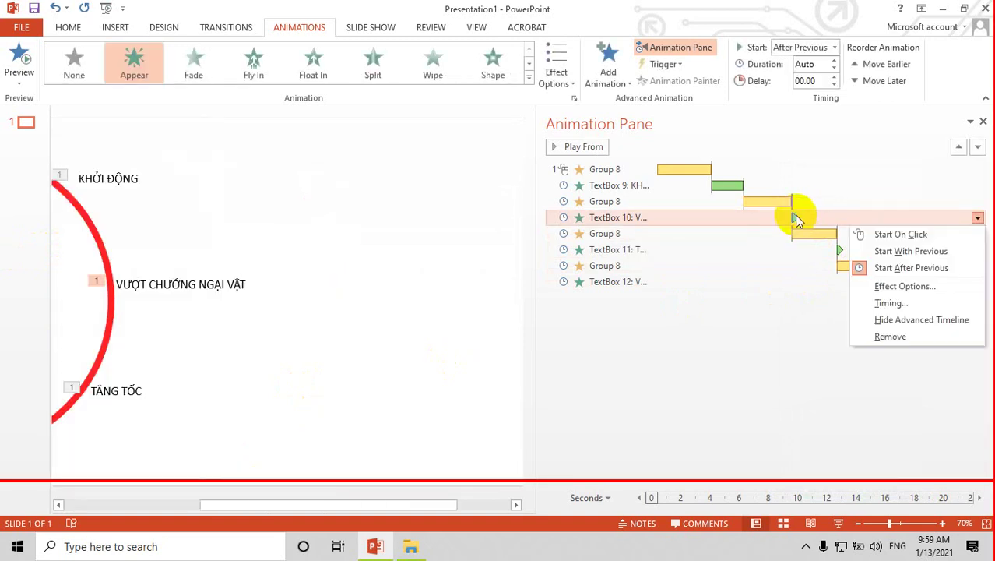
click(891, 287)
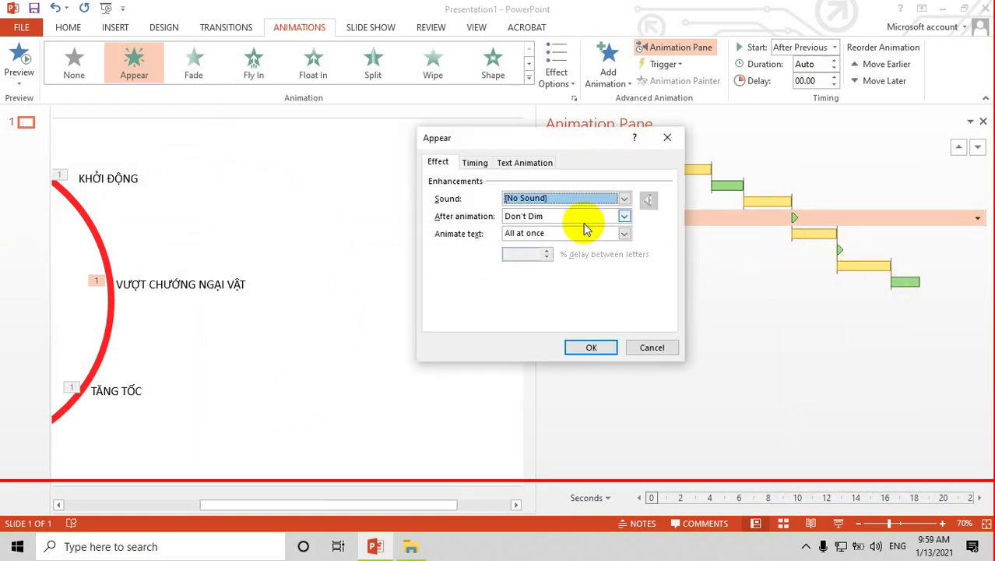
click(474, 163)
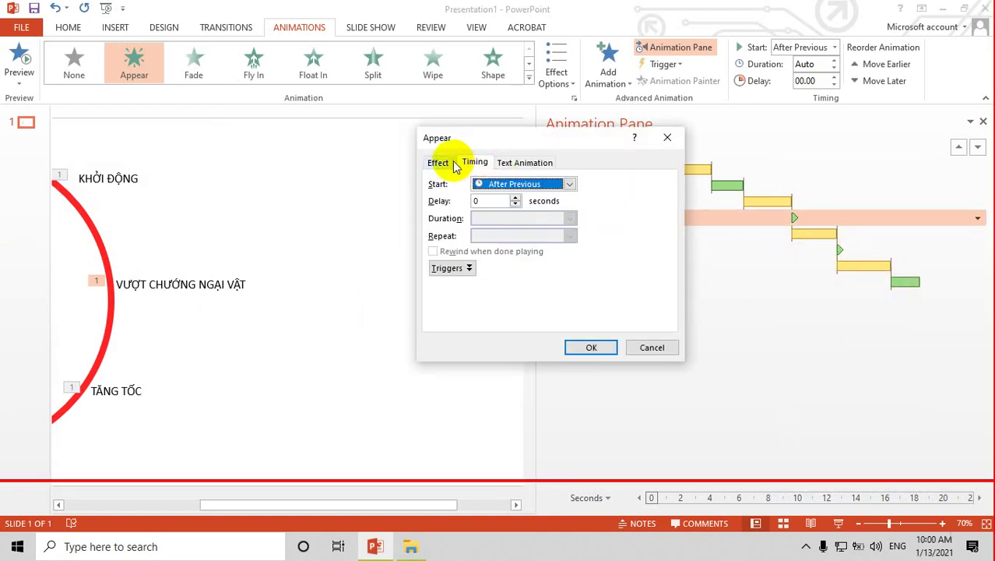
click(439, 162)
click(517, 162)
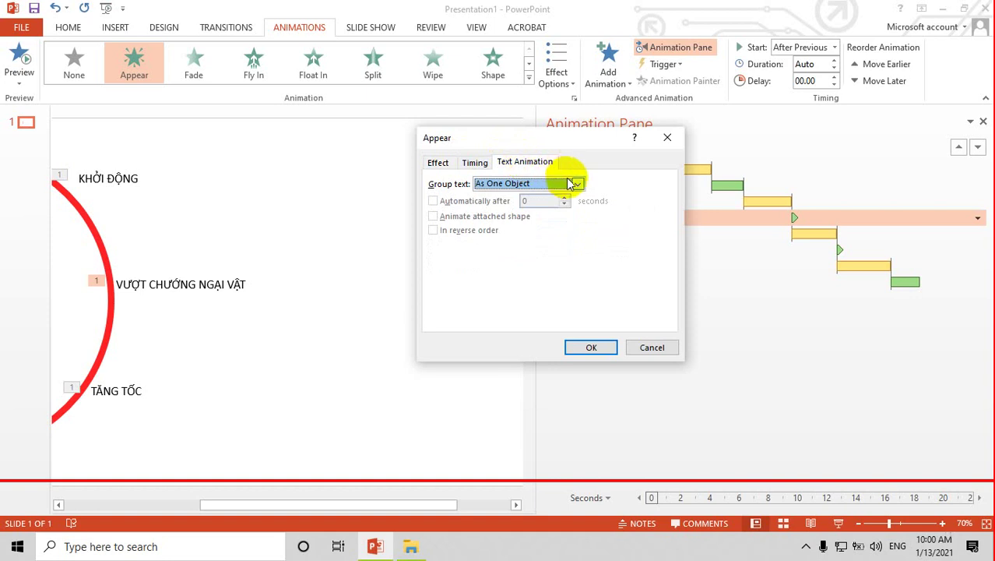
click(438, 162)
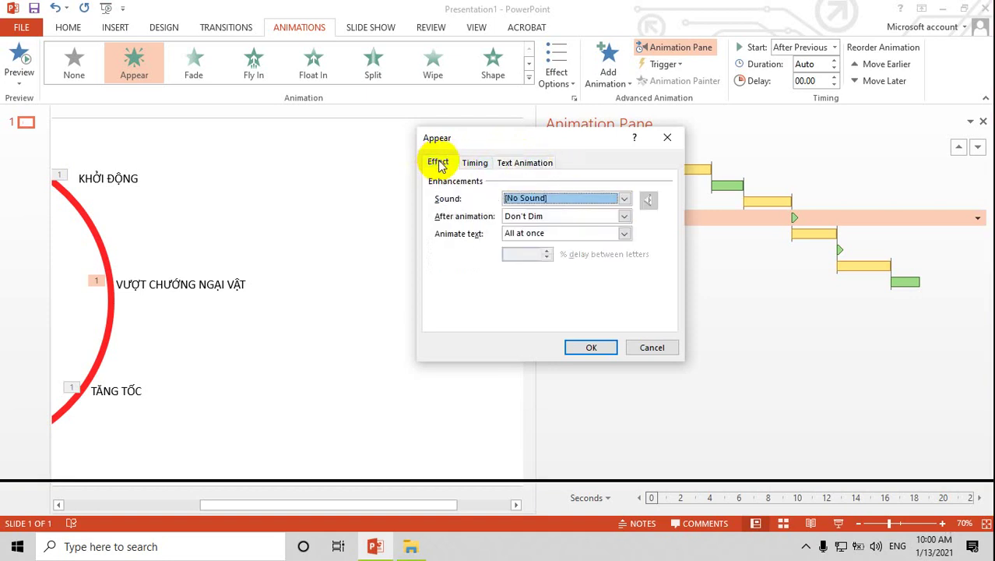
click(668, 139)
click(224, 397)
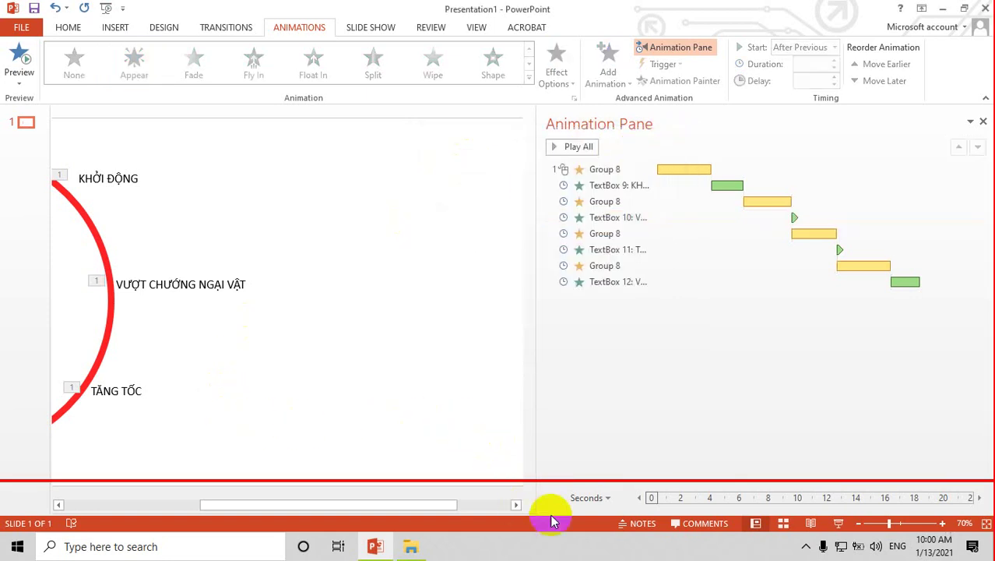
drag(436, 507, 300, 502)
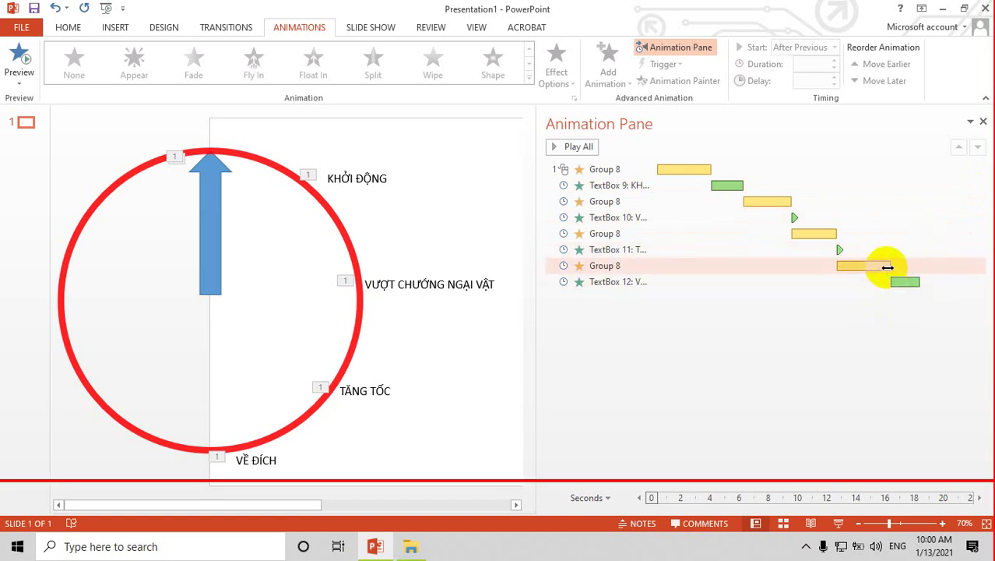
click(887, 267)
click(977, 266)
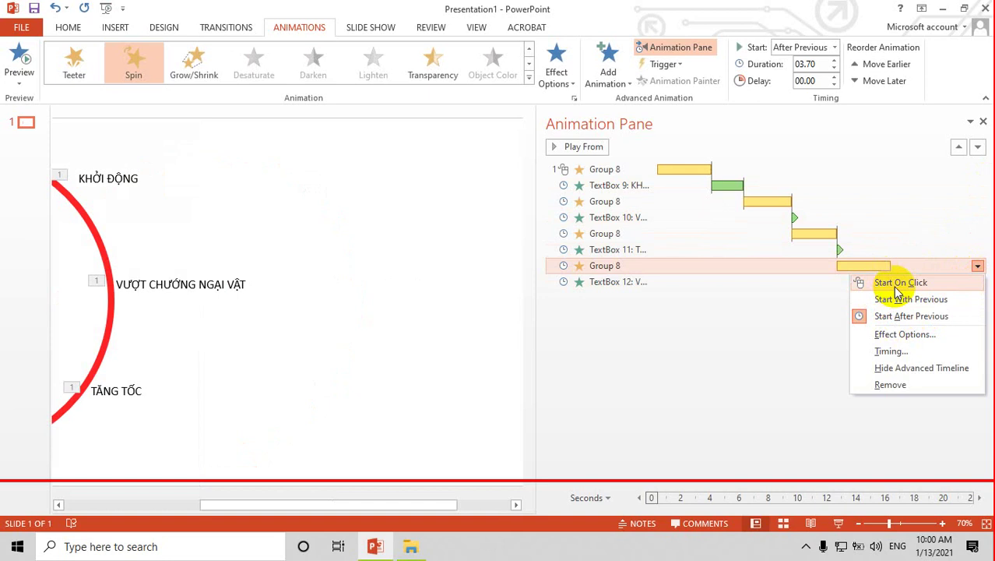
click(422, 380)
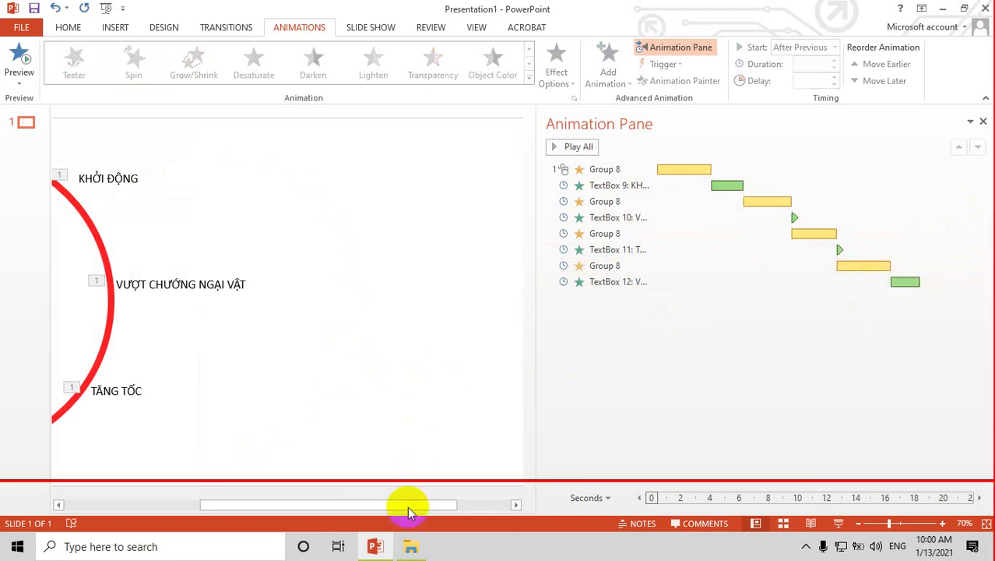
drag(408, 506, 208, 499)
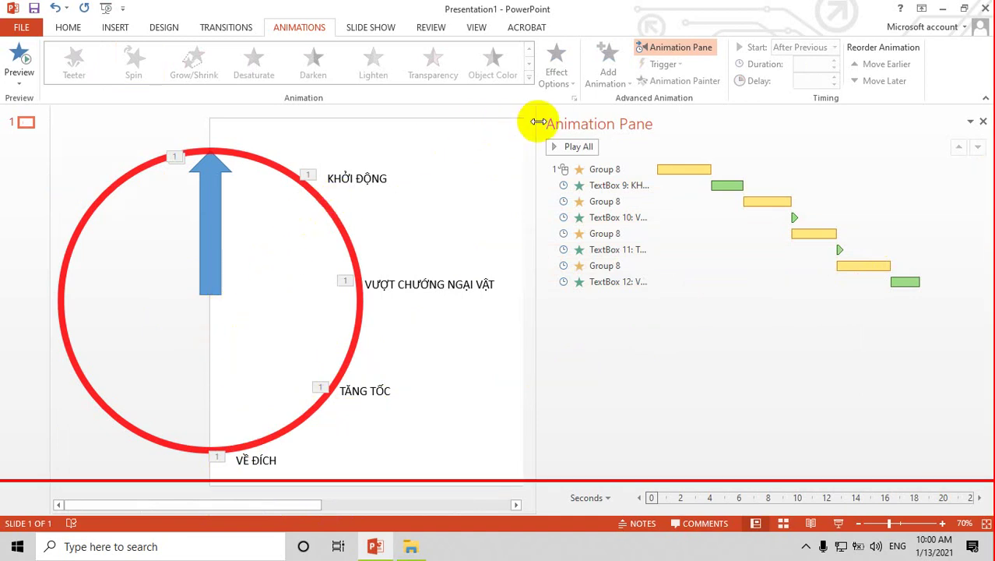
Step: Run the race-track slide show from the beginning in Presenter View, then end it
click(368, 33)
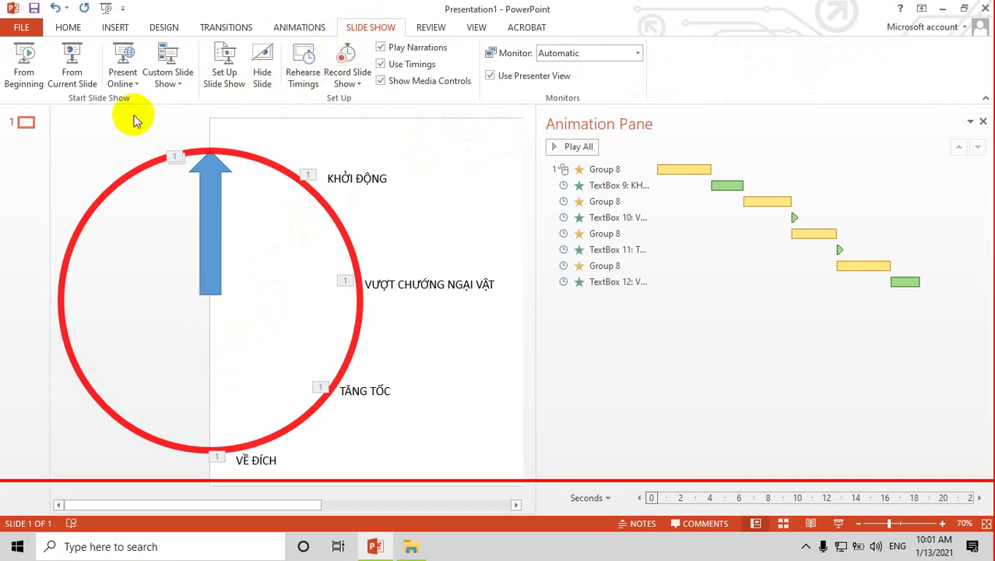
click(166, 59)
click(20, 67)
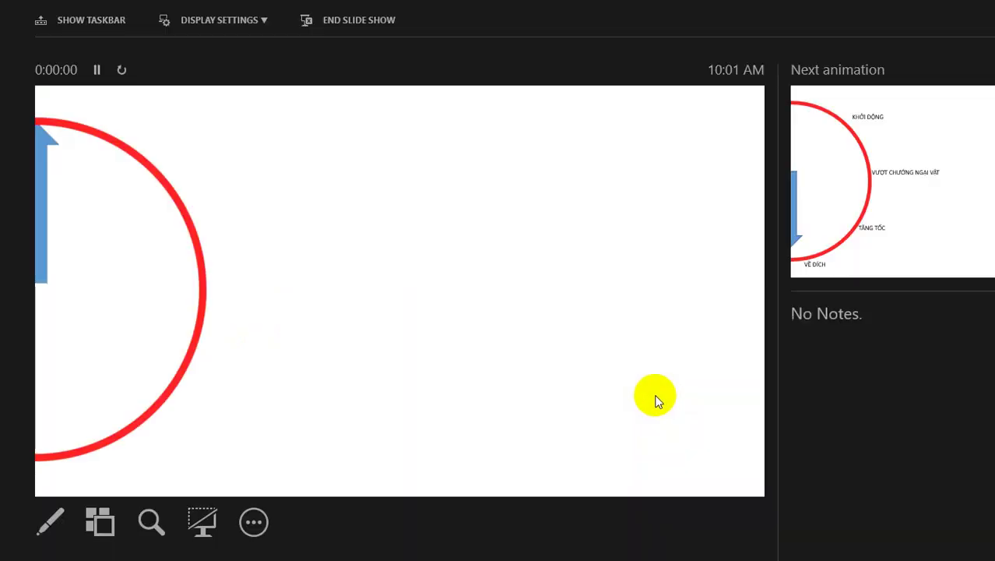
click(201, 527)
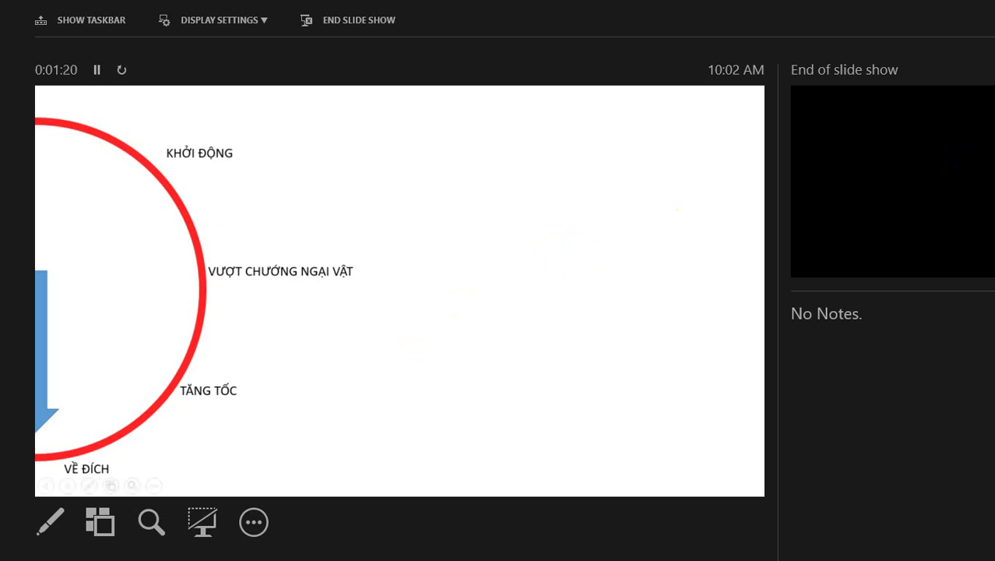
click(498, 279)
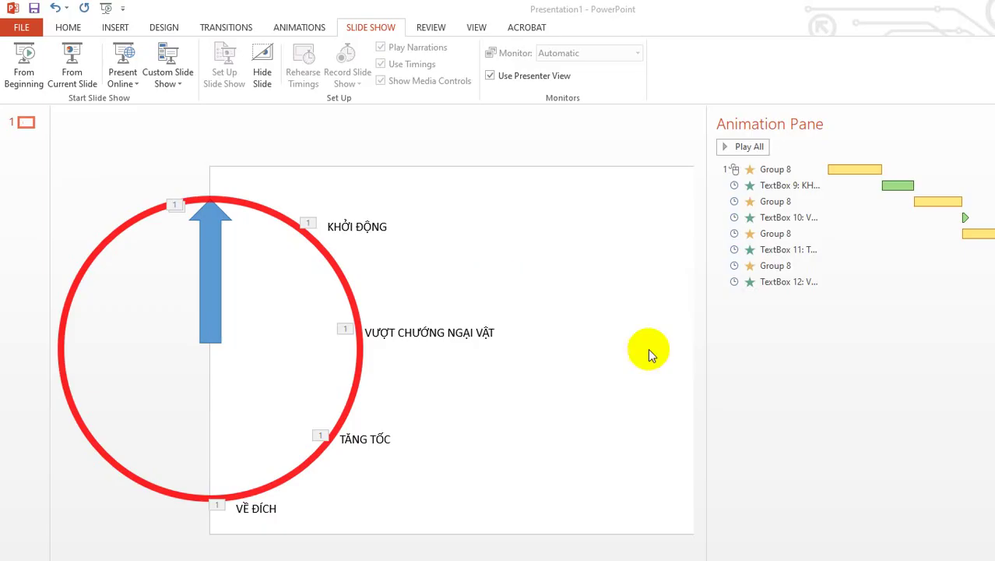